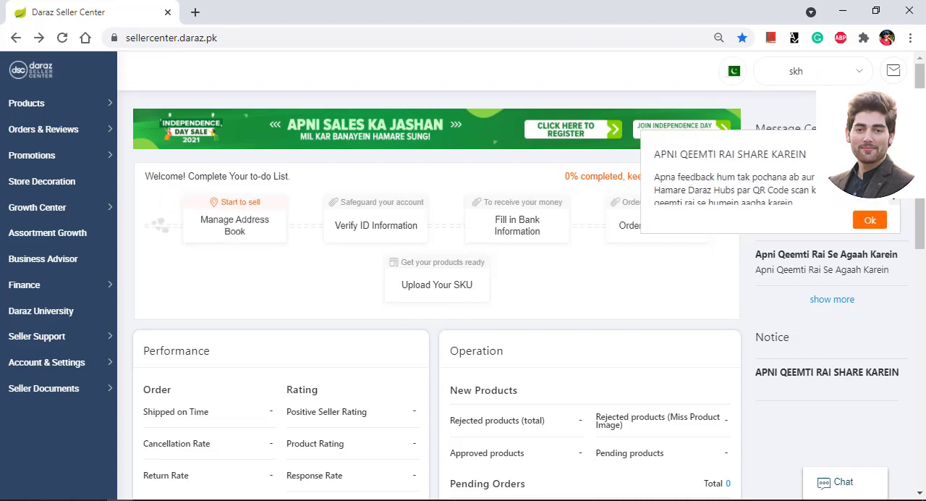
# Step: Dismiss the feedback notice, open Manage Address Book from the to-do list, and enter the warehouse street address
pyautogui.click(860, 78)
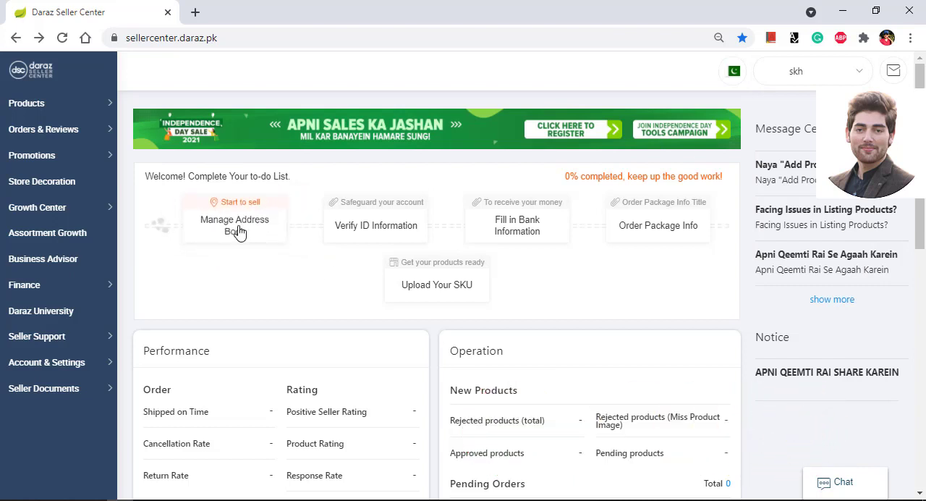
pyautogui.click(239, 231)
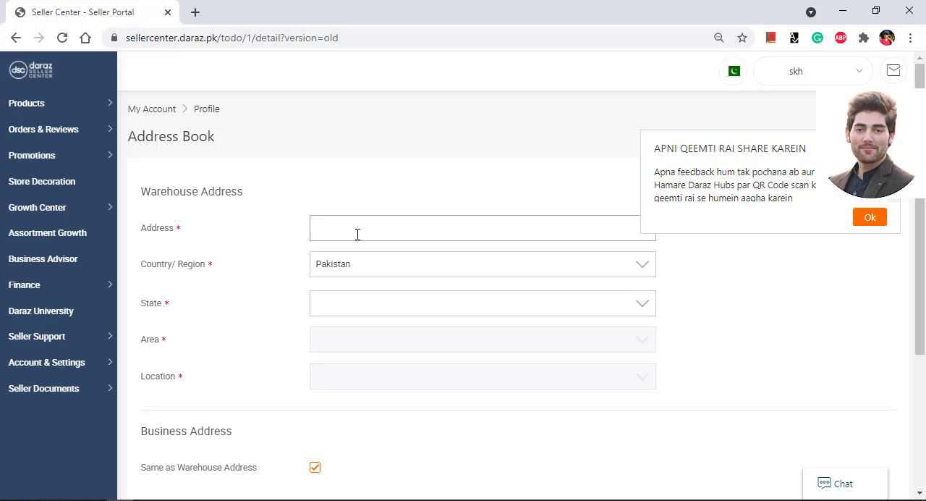
pyautogui.click(357, 233)
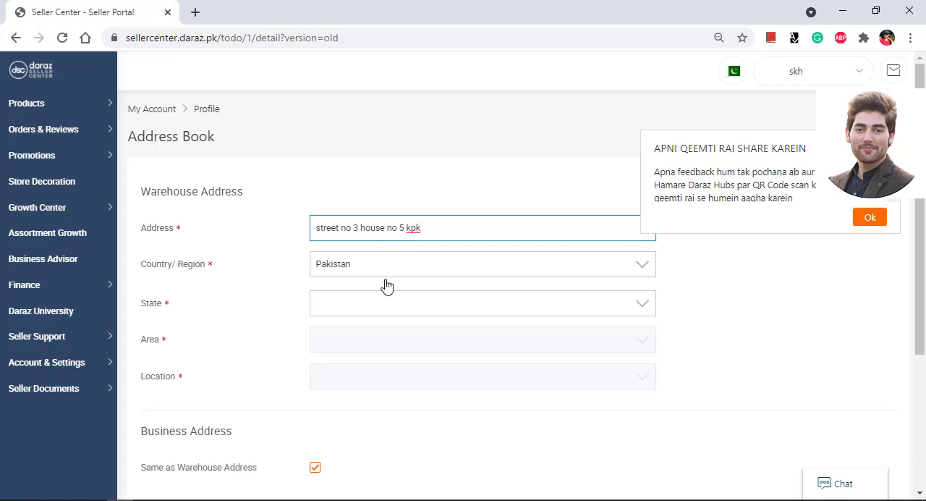
# Step: Set the warehouse address's state to Khyber Pakhtunkhwa and its area to Abbottabad
pyautogui.click(418, 311)
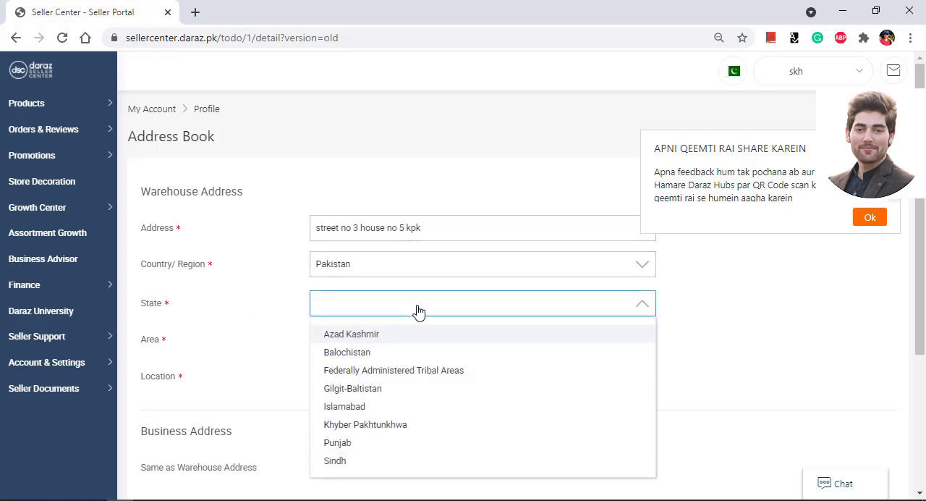
pyautogui.scroll(-1, 463, 434)
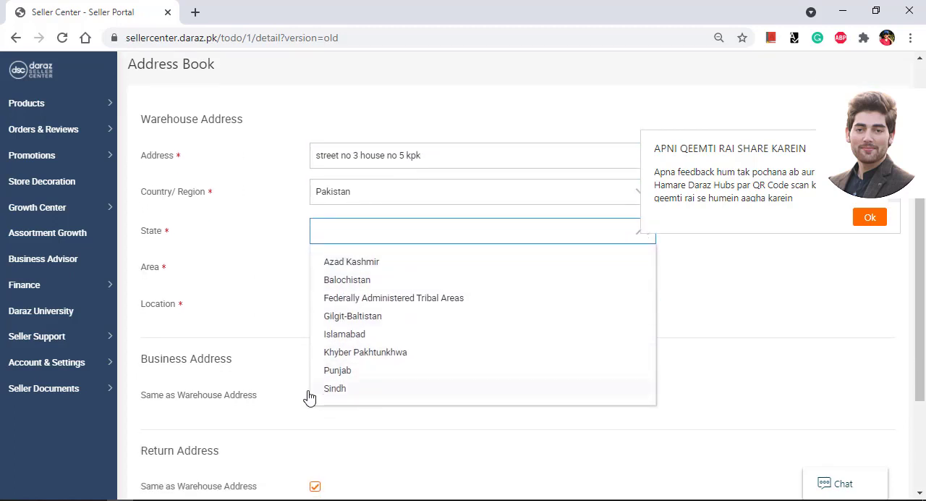
pyautogui.scroll(-1, 390, 362)
pyautogui.click(400, 282)
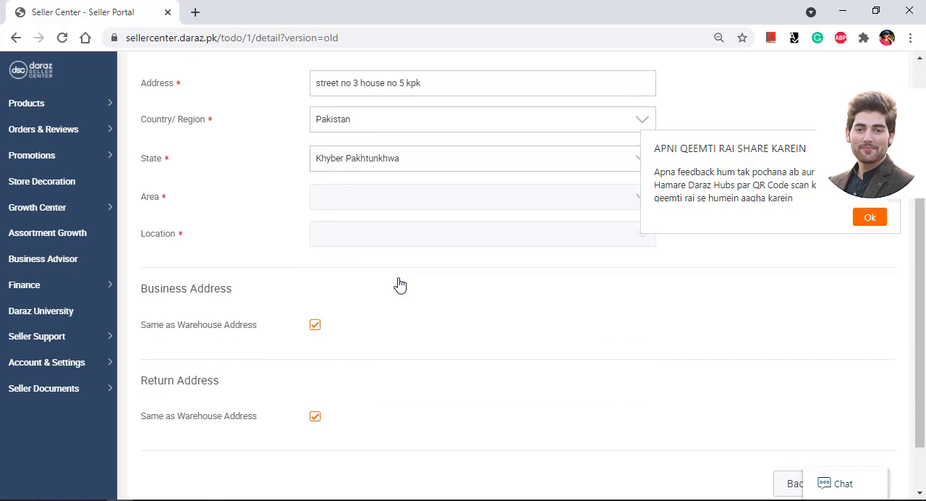
pyautogui.click(448, 201)
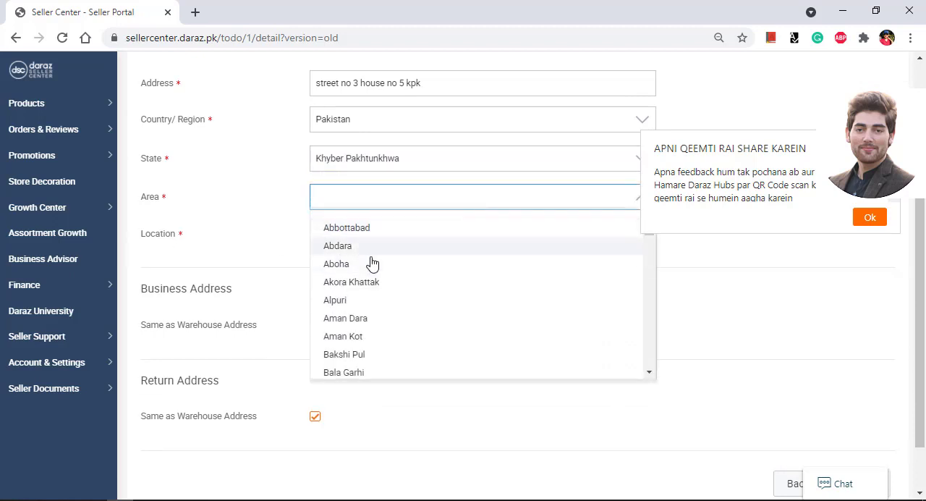
pyautogui.scroll(-15, 391, 314)
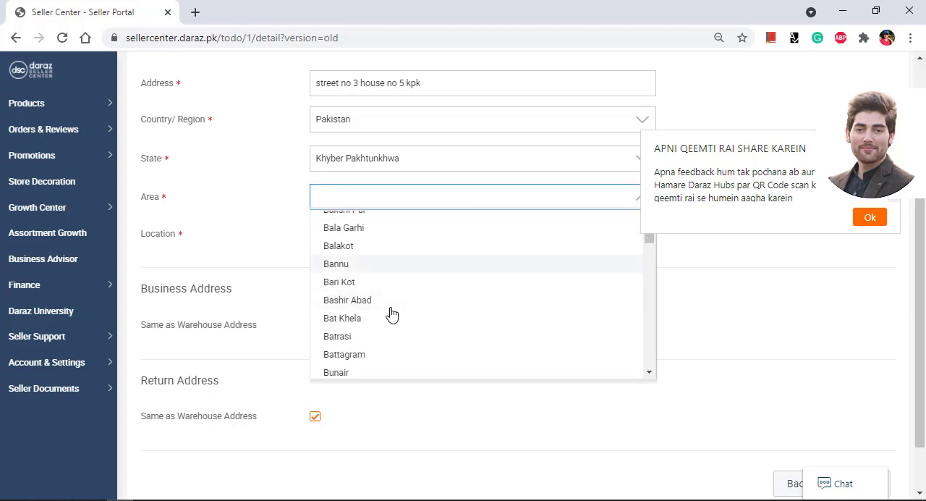
pyautogui.scroll(15, 405, 303)
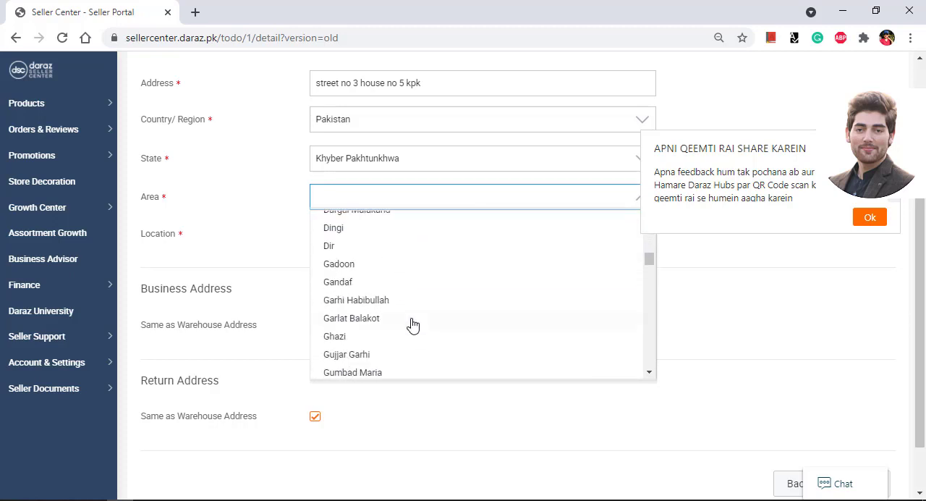
pyautogui.click(348, 228)
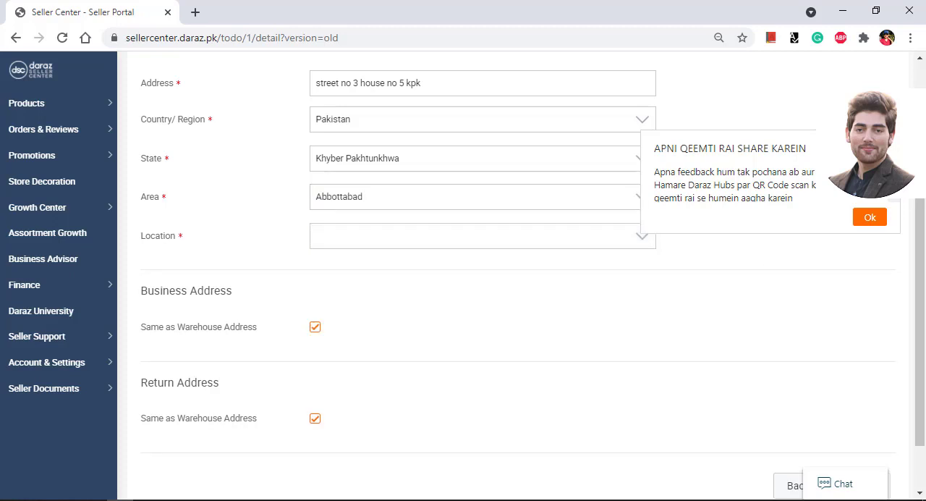
# Step: Dismiss the feedback notice and set the warehouse address's location to Jhangi Qazi
pyautogui.click(887, 145)
pyautogui.scroll(-2, 484, 305)
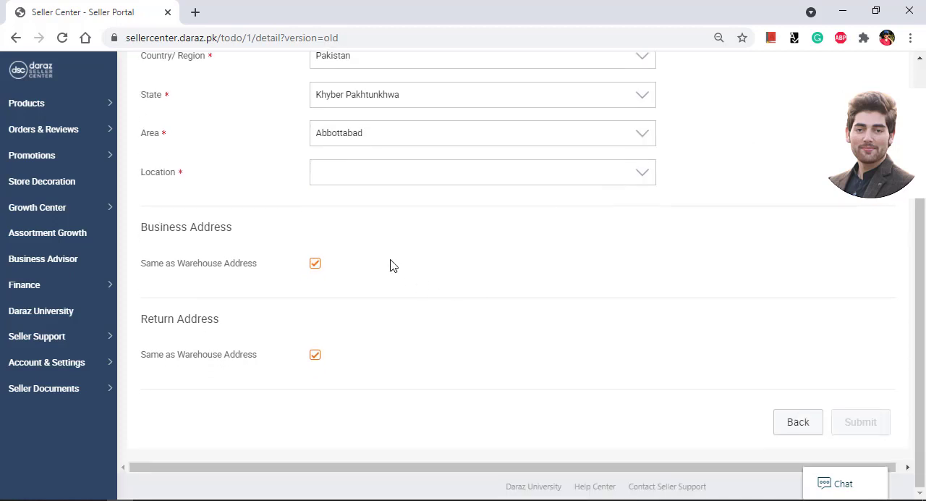
pyautogui.click(438, 180)
pyautogui.scroll(-1, 394, 261)
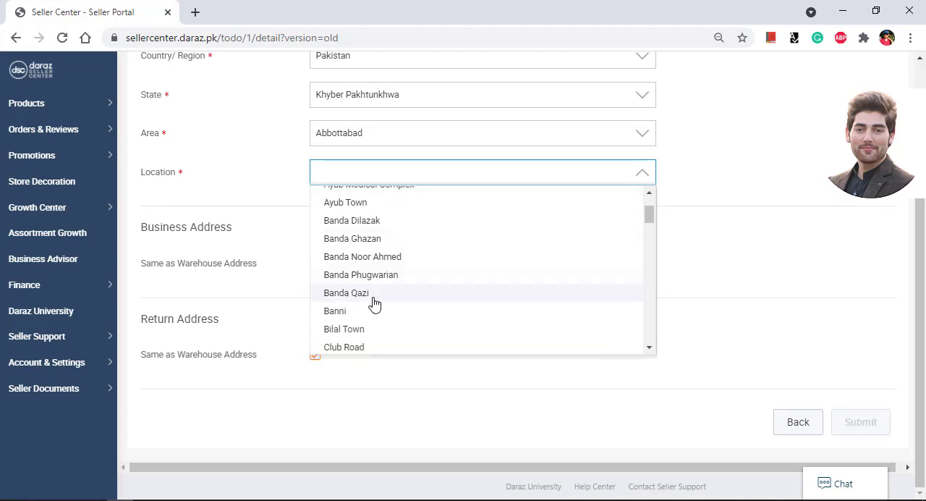
pyautogui.scroll(-5, 374, 304)
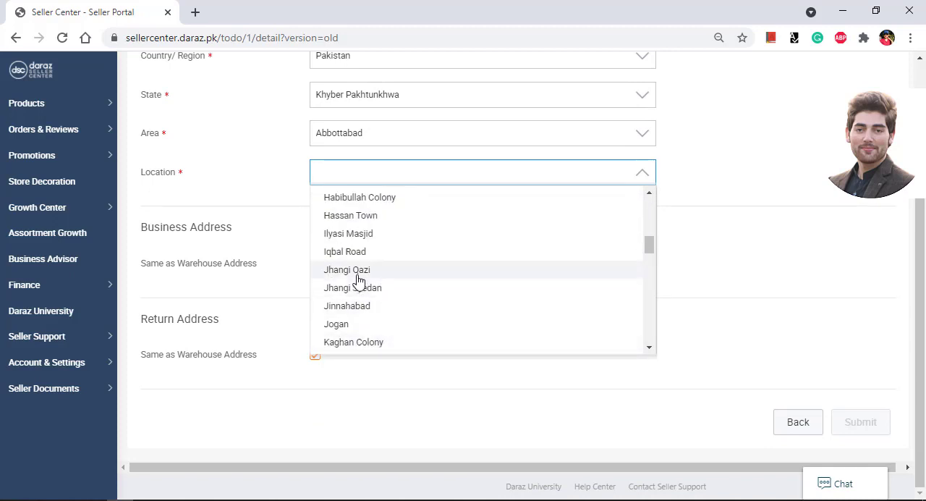
pyautogui.click(358, 273)
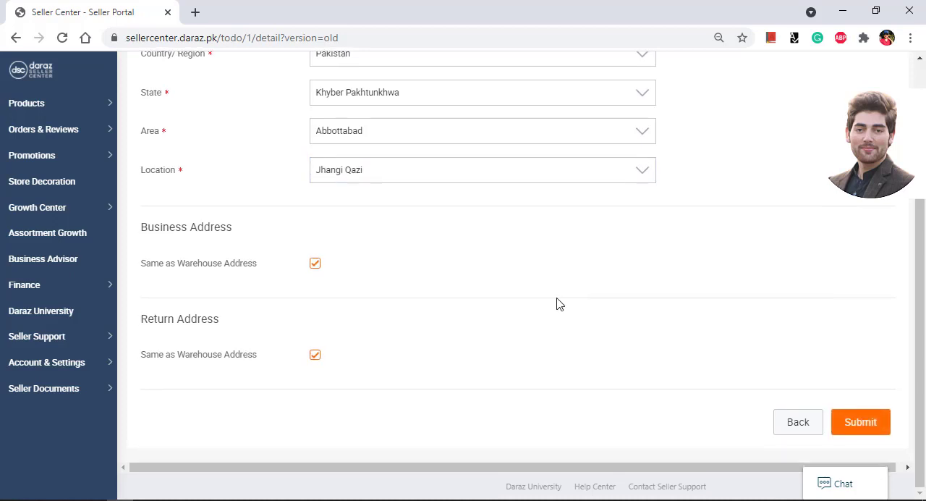
# Step: Disable Same as Warehouse Address for the business address to view its separate fields, and re-enable the option
pyautogui.scroll(2, 469, 375)
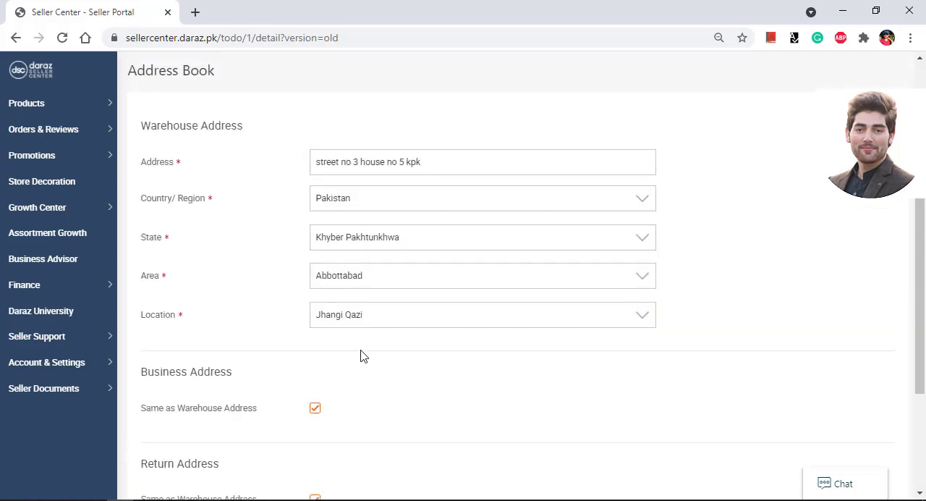
pyautogui.scroll(-2, 359, 355)
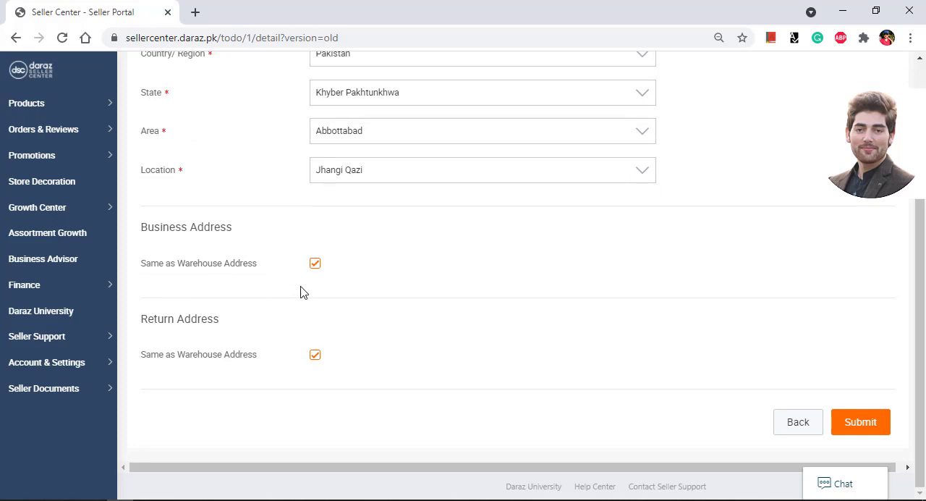
pyautogui.scroll(3, 312, 249)
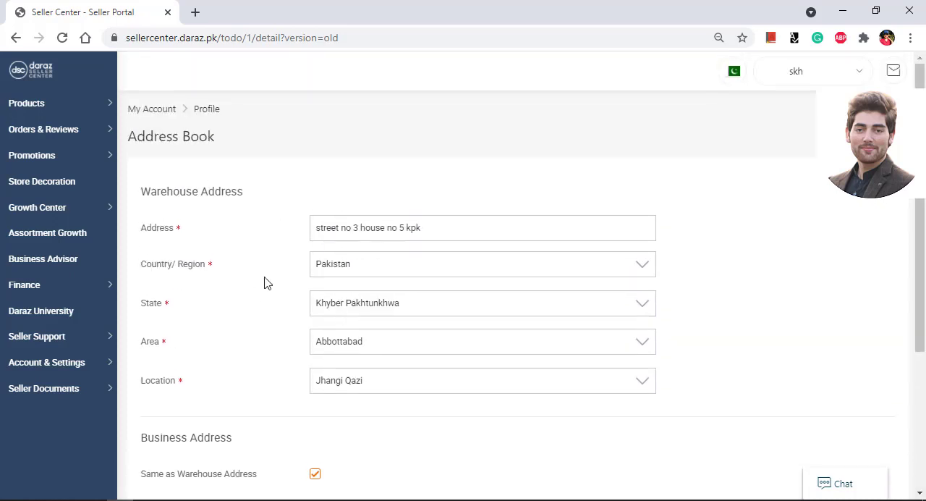
pyautogui.scroll(-1, 366, 269)
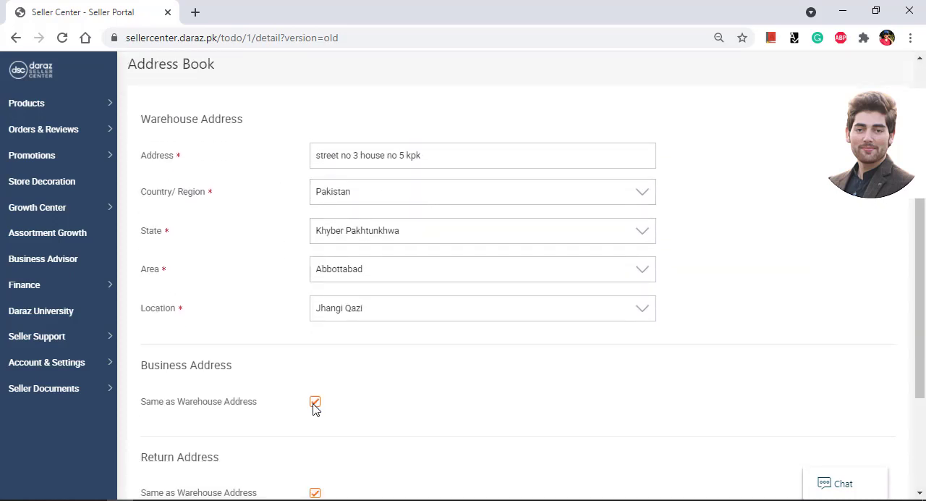
pyautogui.scroll(-1, 314, 405)
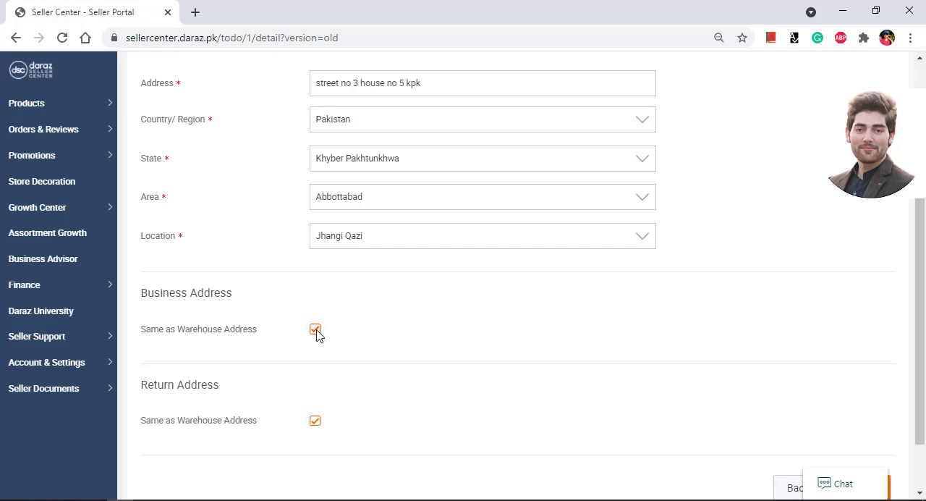
pyautogui.click(315, 330)
pyautogui.scroll(-2, 461, 328)
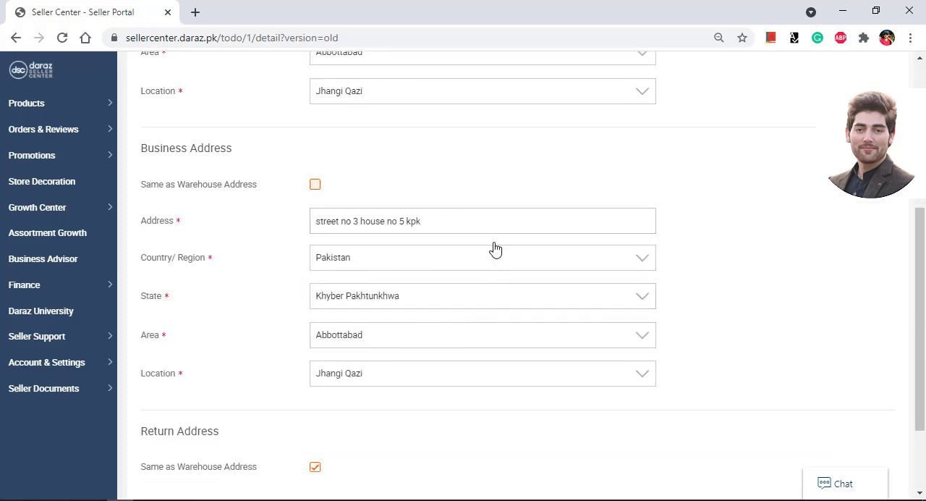
pyautogui.scroll(3, 384, 227)
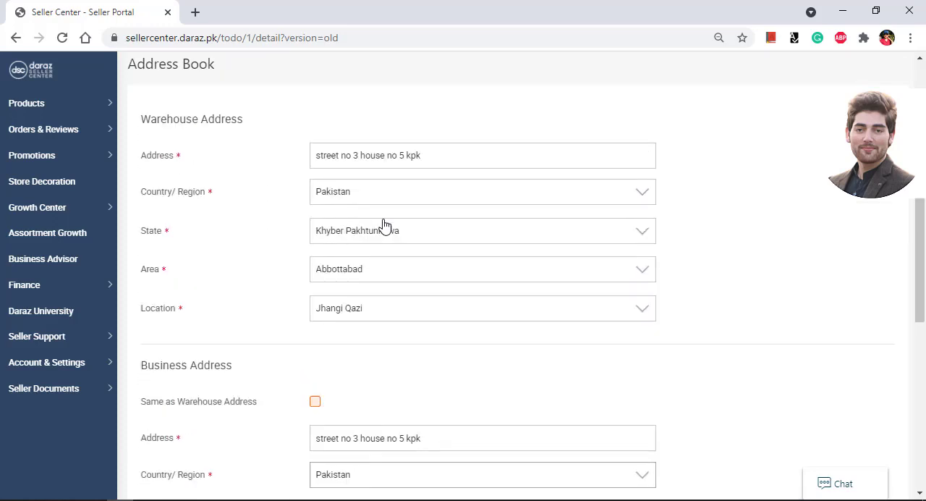
pyautogui.click(315, 405)
pyautogui.scroll(-2, 384, 390)
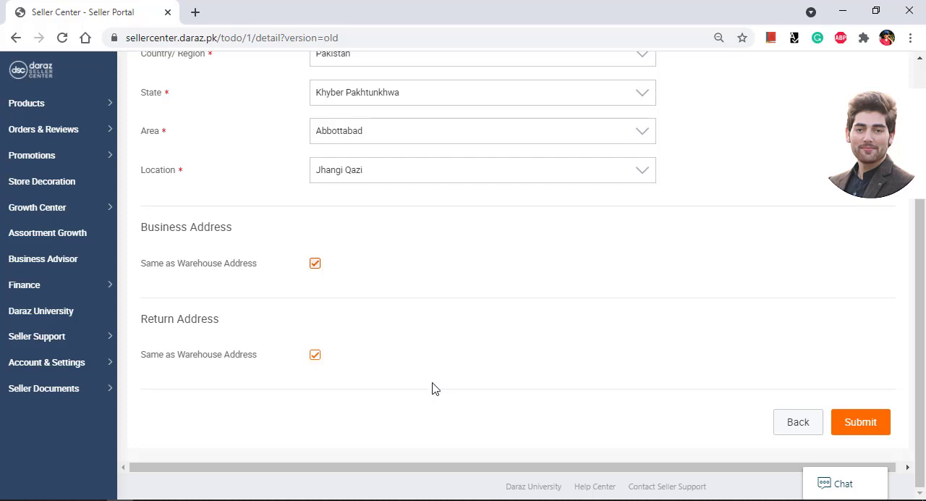
# Step: Disable Same as Warehouse Address for the return address to view its separate fields, and re-enable the option
pyautogui.scroll(1, 434, 398)
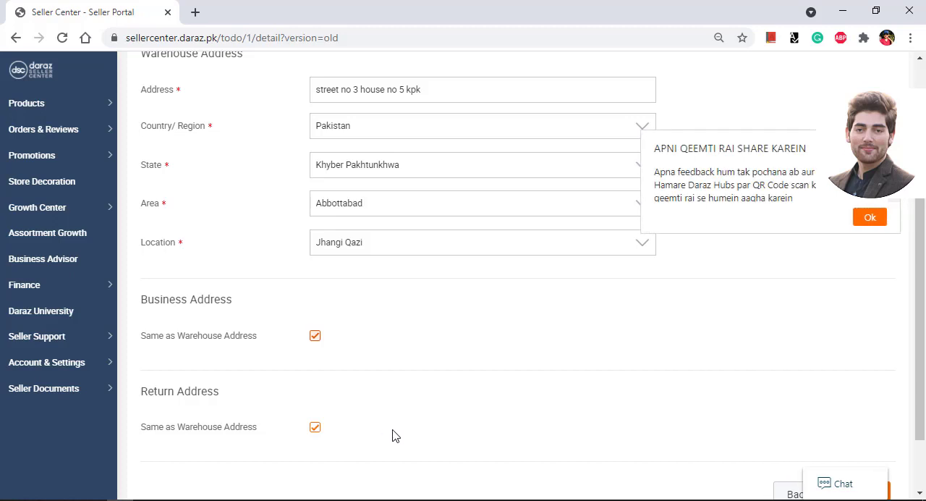
pyautogui.scroll(2, 392, 434)
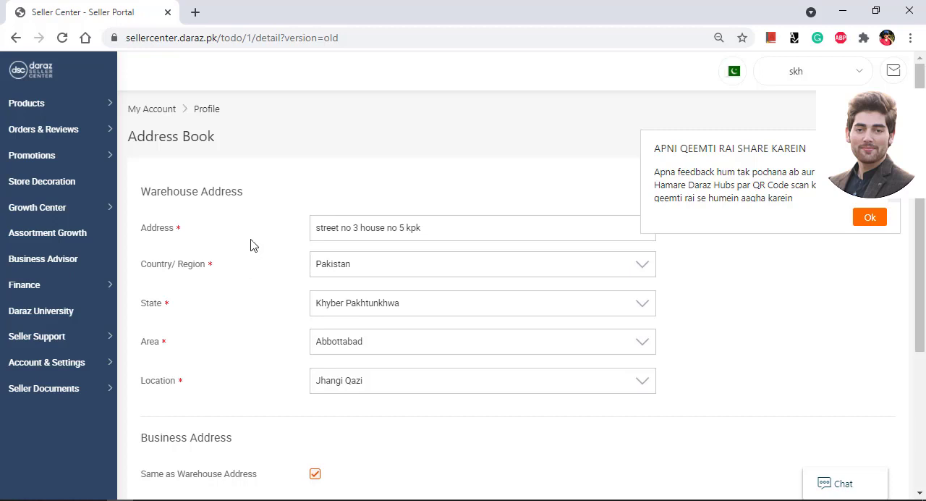
pyautogui.scroll(-2, 257, 275)
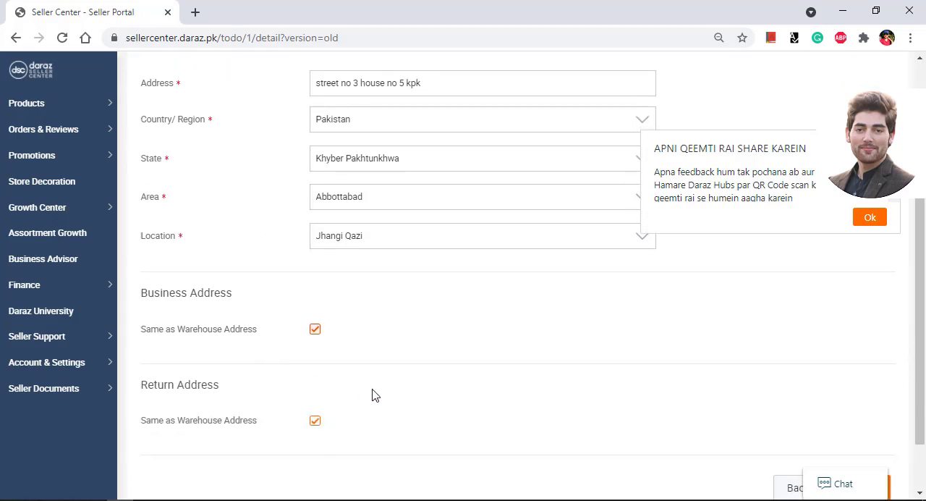
pyautogui.scroll(2, 351, 271)
pyautogui.scroll(-2, 303, 451)
pyautogui.scroll(2, 366, 395)
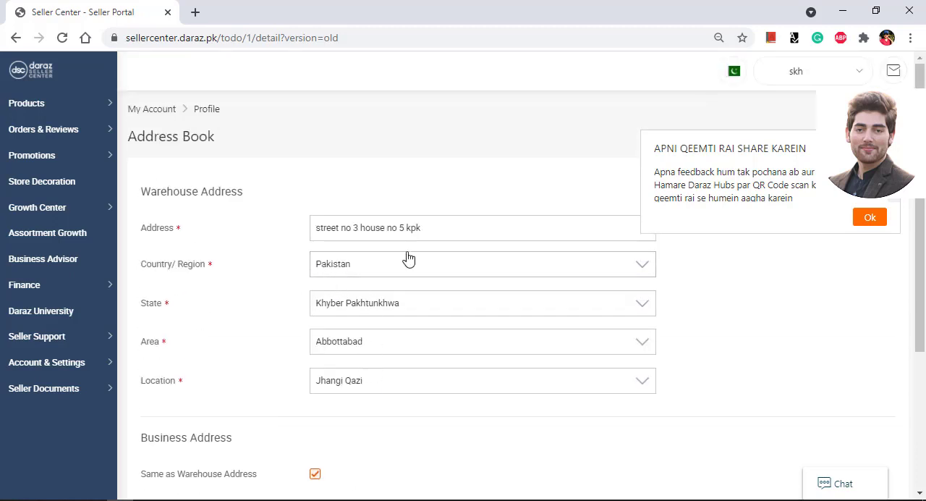
pyautogui.scroll(-3, 397, 263)
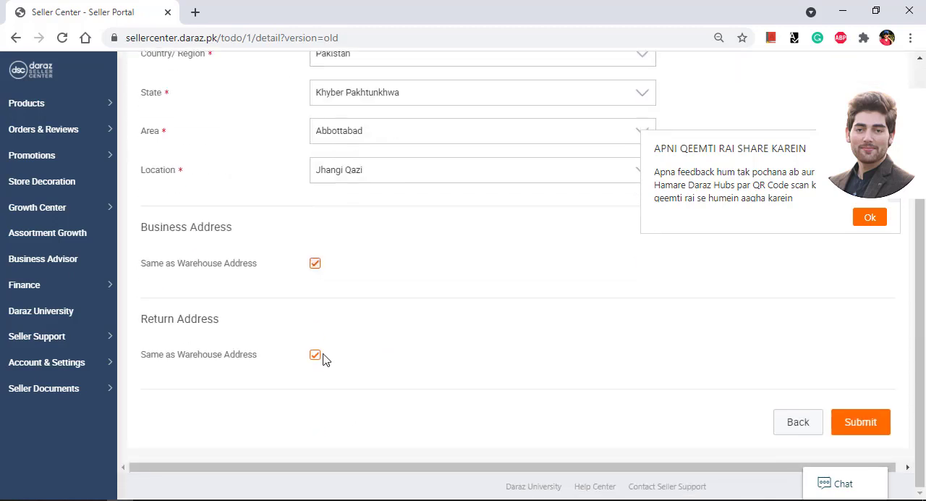
pyautogui.click(316, 359)
pyautogui.scroll(-1, 469, 309)
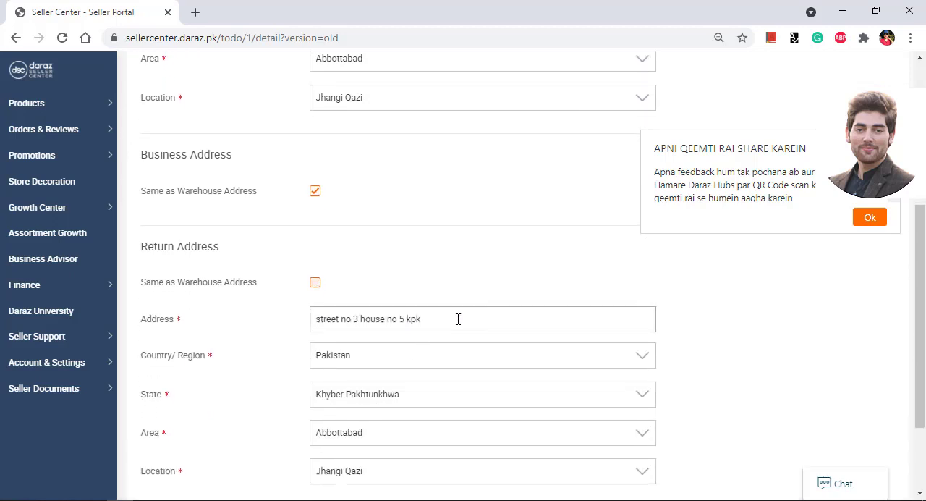
pyautogui.click(316, 284)
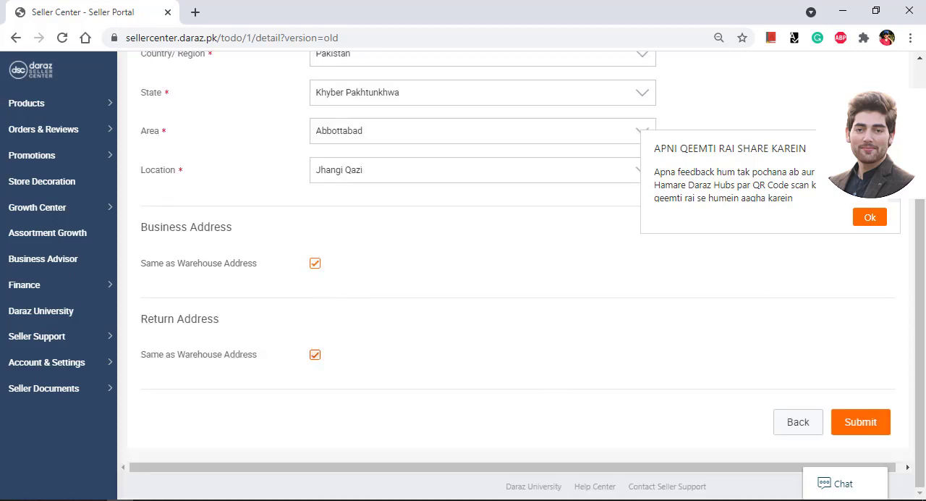
# Step: Dismiss the feedback notice, submit the address book, and continue to Verify ID Information
pyautogui.click(872, 220)
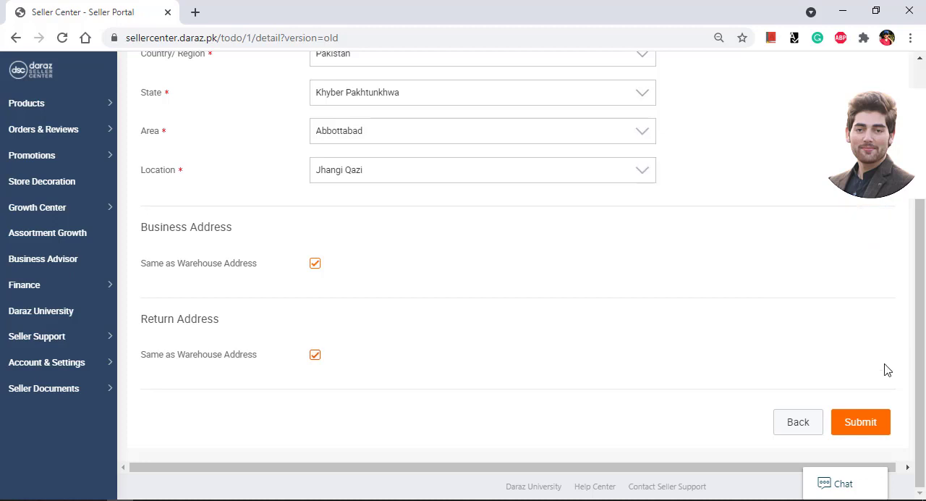
pyautogui.click(862, 426)
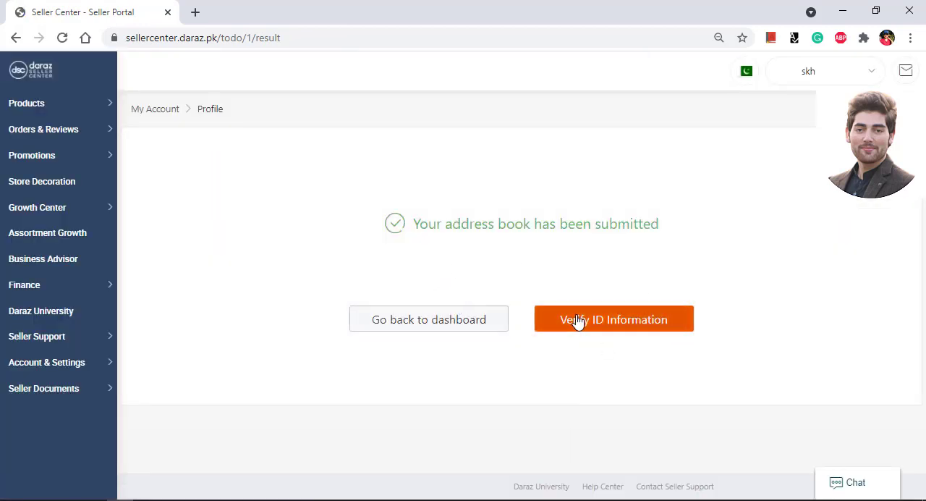
pyautogui.click(623, 325)
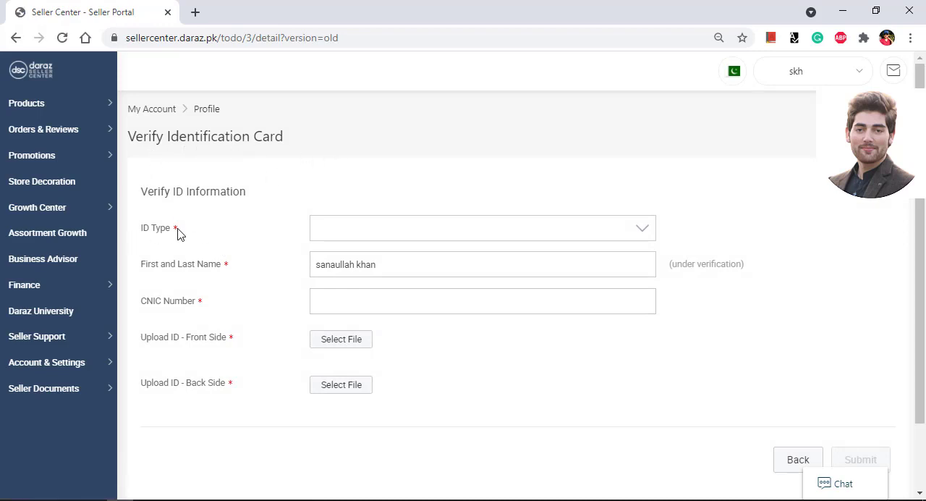
# Step: Set the ID type to CNIC and place the cursor in the First and Last Name field
pyautogui.click(403, 233)
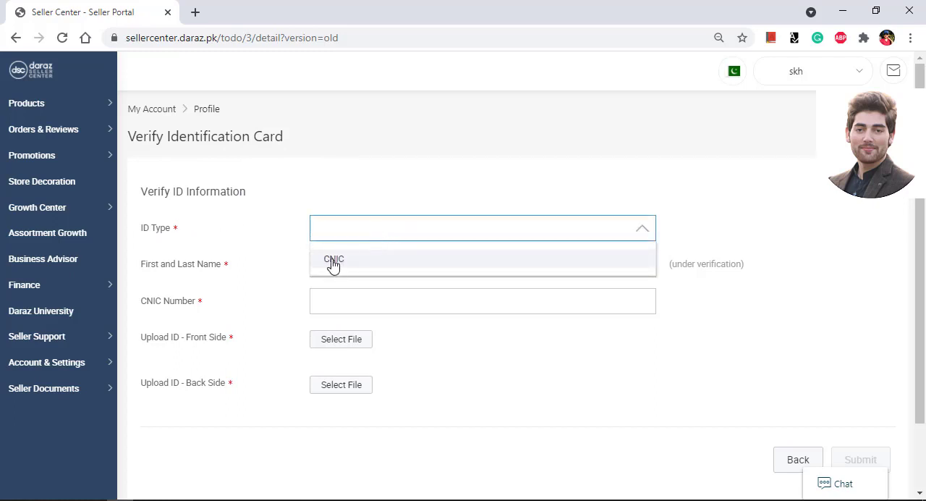
pyautogui.click(333, 262)
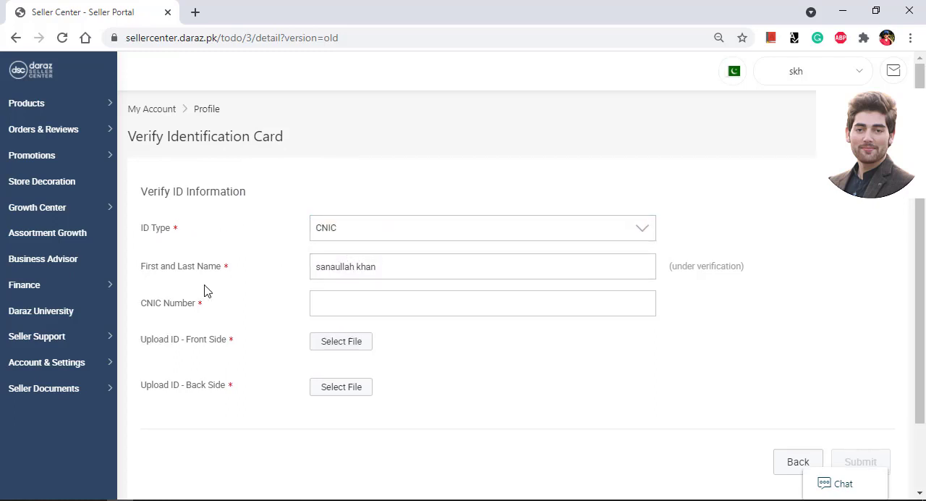
pyautogui.click(413, 265)
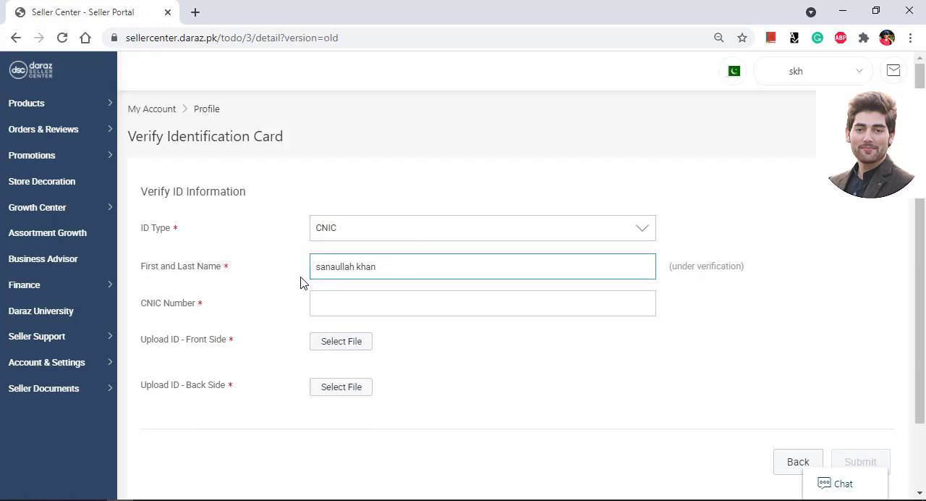
# Step: Enter the seller's identity card number in the CNIC Number field
pyautogui.click(361, 311)
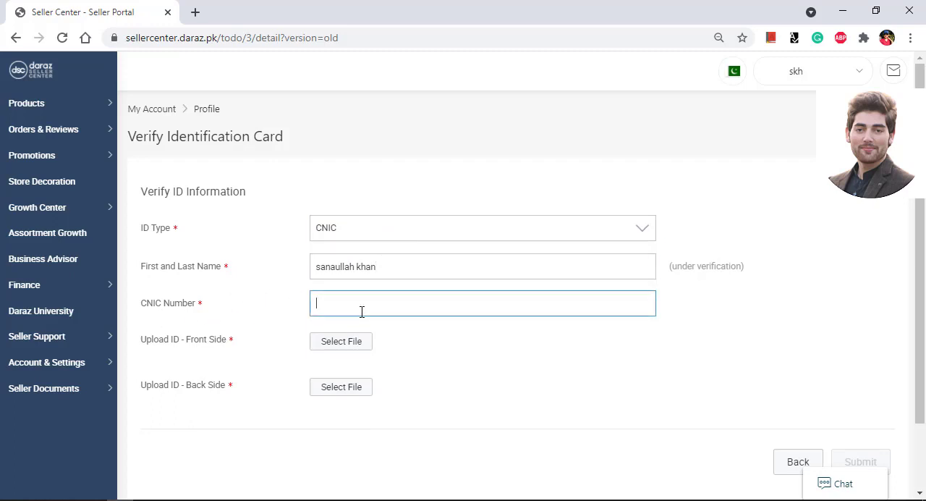
pyautogui.scroll(-1, 398, 372)
pyautogui.click(153, 290)
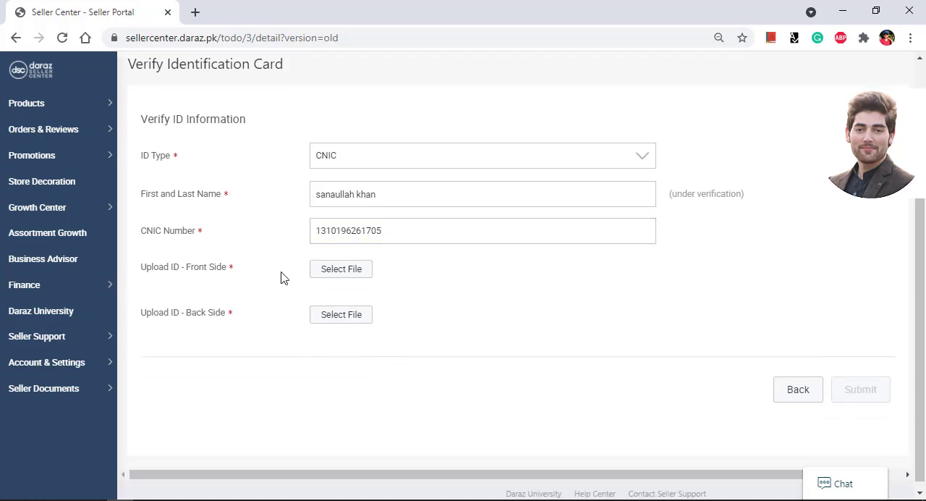
# Step: Upload the image 1.jpg for both the front side and the back side of the ID
pyautogui.click(353, 271)
pyautogui.click(190, 163)
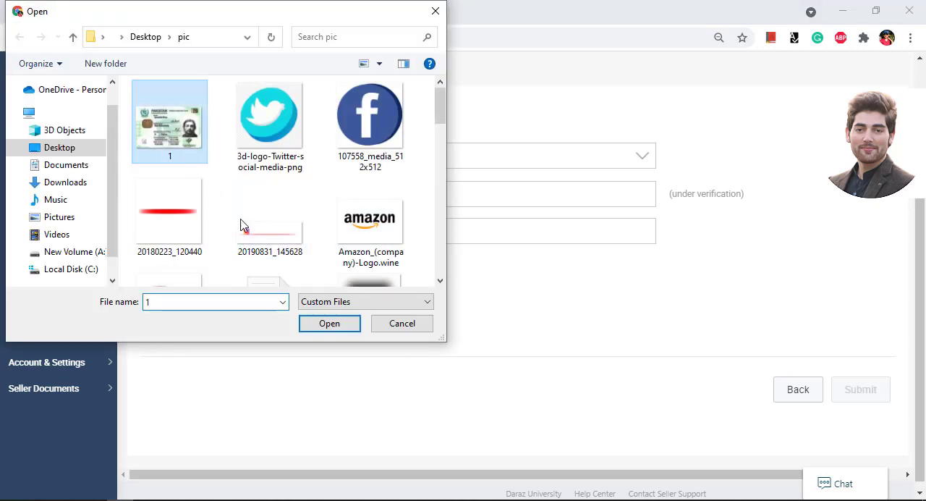
pyautogui.click(329, 323)
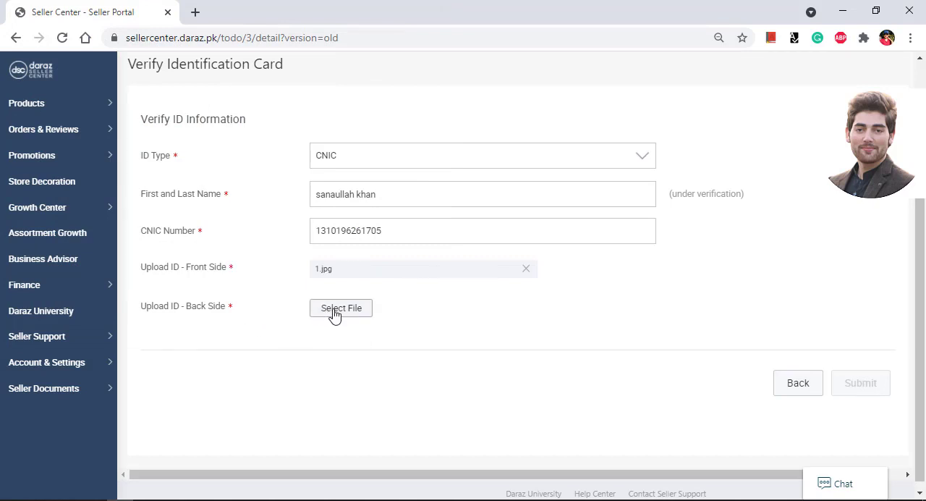
pyautogui.click(341, 308)
pyautogui.click(183, 150)
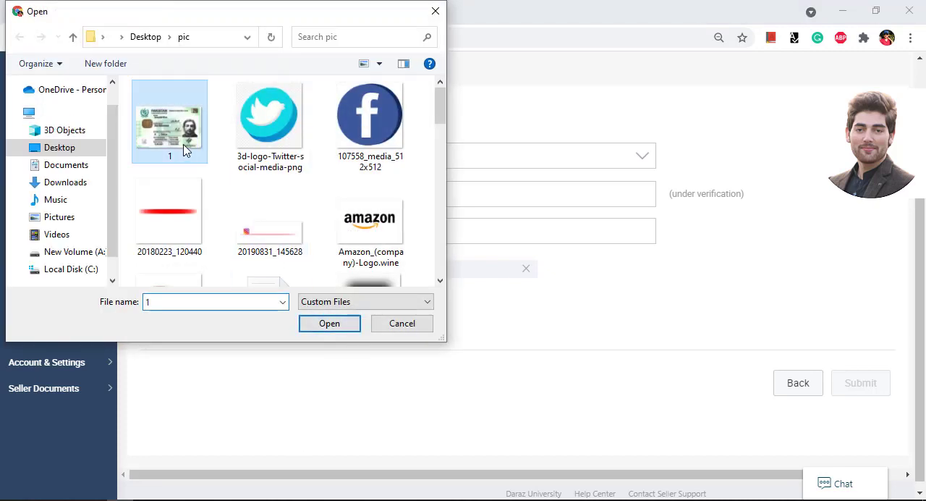
pyautogui.click(334, 325)
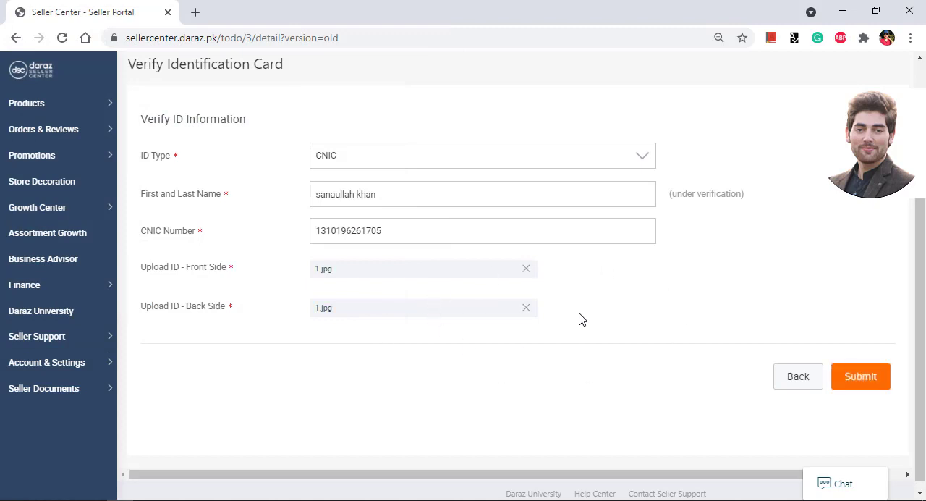
# Step: Submit the ID verification form and continue to Fill in Bank Information
pyautogui.scroll(1, 604, 192)
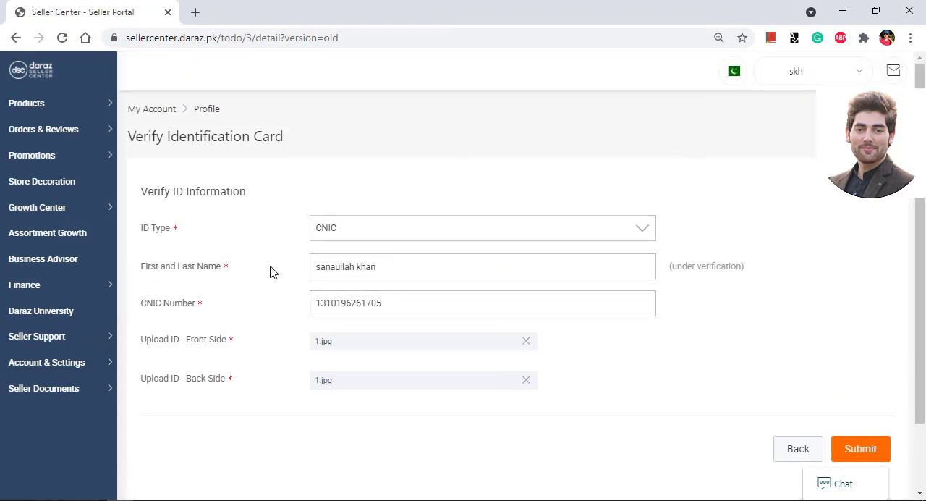
pyautogui.scroll(-1, 651, 369)
pyautogui.click(854, 370)
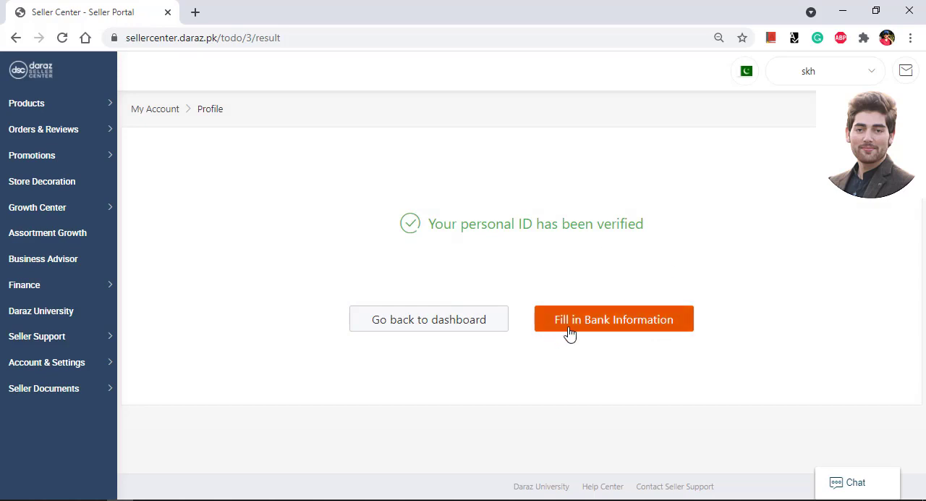
pyautogui.click(644, 328)
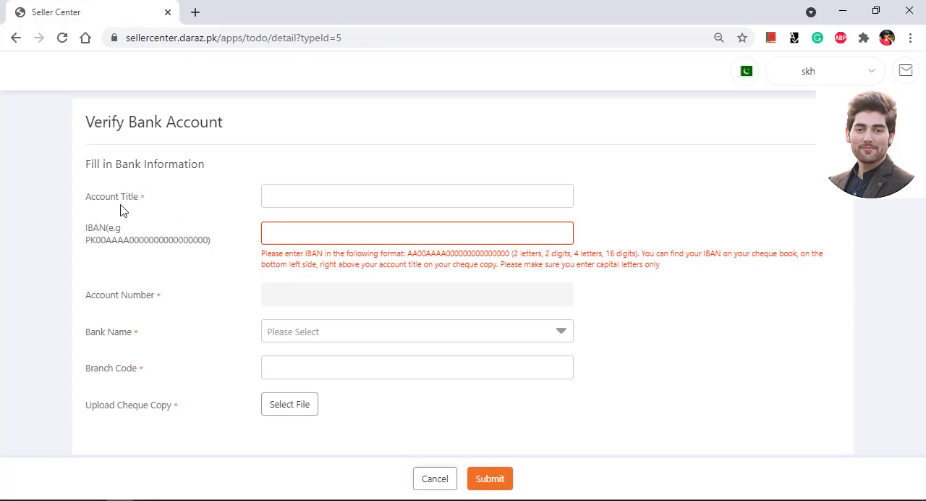
# Step: Enter the account holder's full name as the Account Title and paste the bank account's IBAN
pyautogui.click(285, 201)
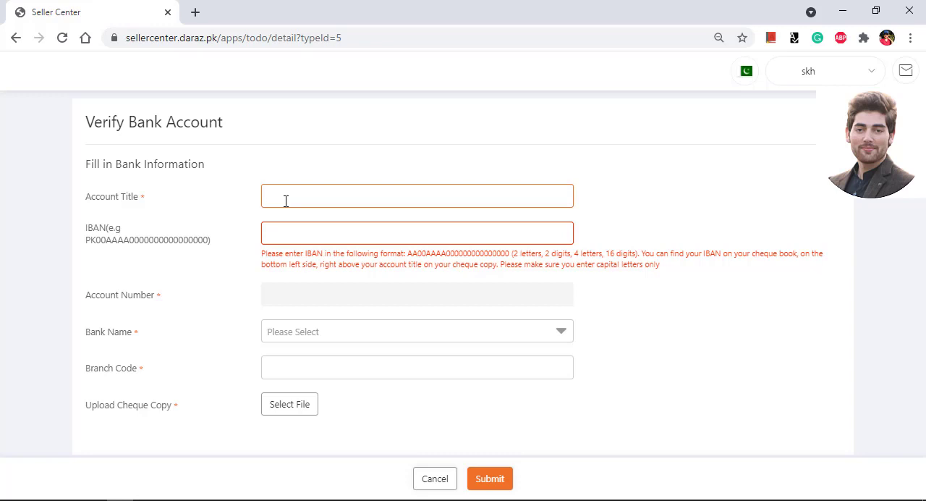
pyautogui.click(294, 233)
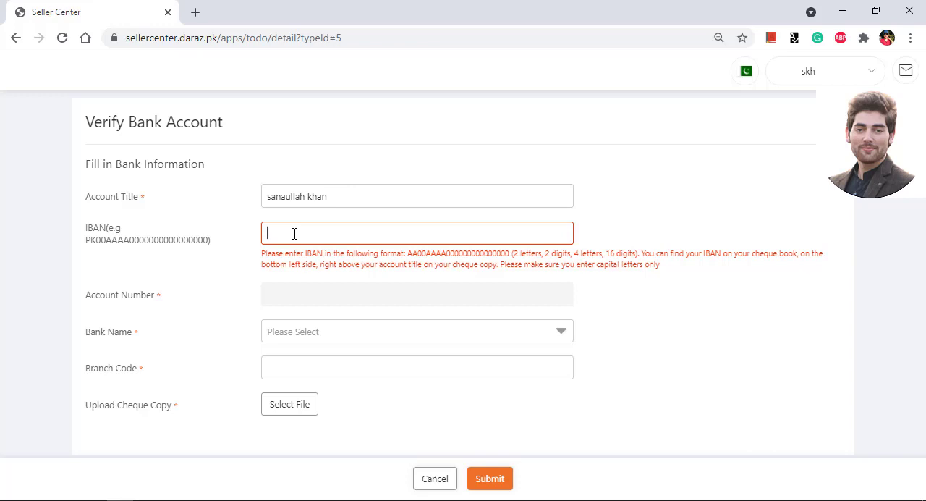
pyautogui.hotkey('ctrl', 'v')
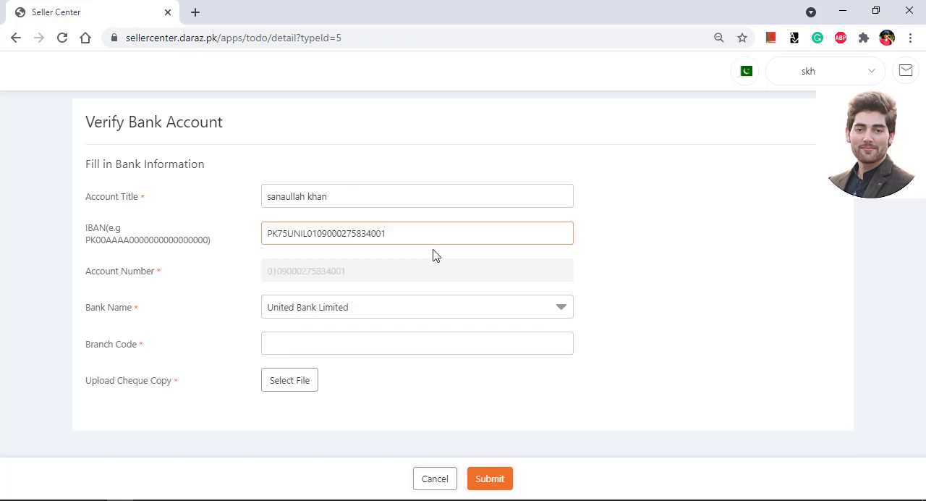
pyautogui.click(382, 232)
pyautogui.moveTo(390, 231); pyautogui.dragTo(263, 233)
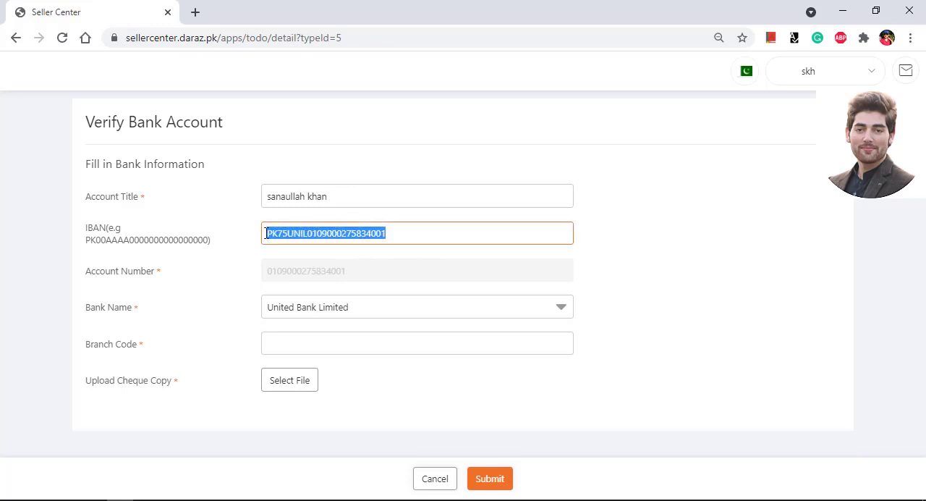
pyautogui.click(243, 254)
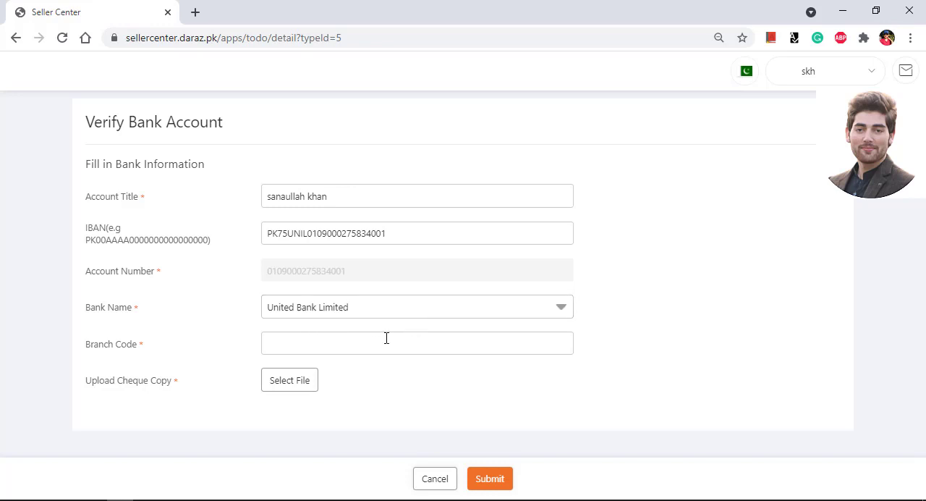
# Step: Set the bank's Branch Code to 0005
pyautogui.click(308, 347)
pyautogui.write('0')
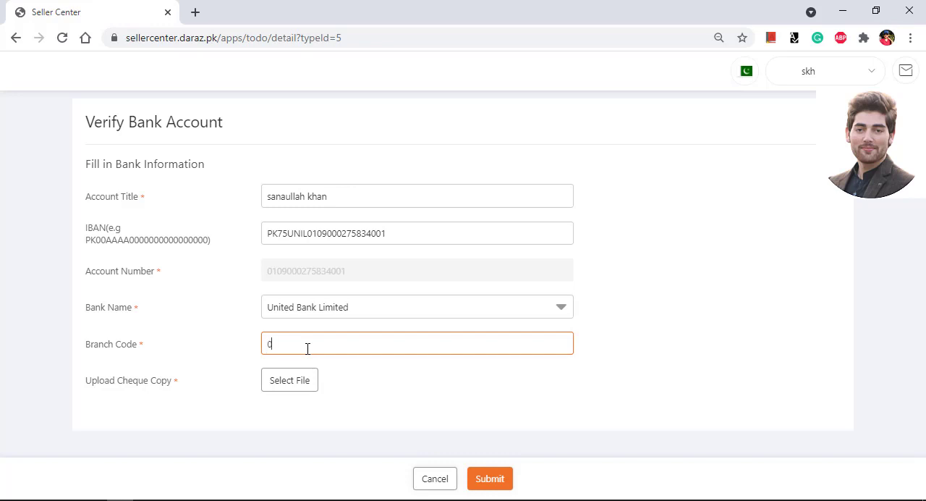
pyautogui.write('005')
pyautogui.click(379, 419)
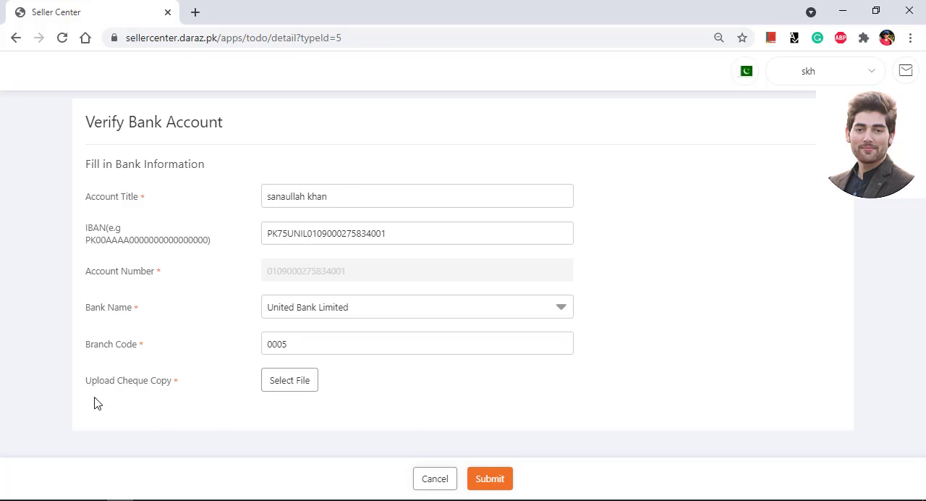
# Step: Upload the image 1.jpg as the cheque copy and submit the bank account form
pyautogui.click(302, 386)
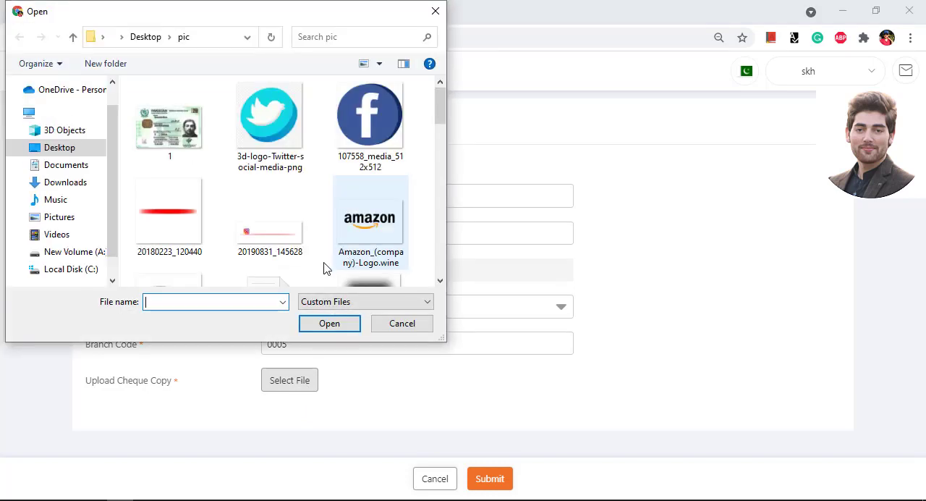
pyautogui.scroll(-5, 227, 248)
pyautogui.scroll(5, 257, 220)
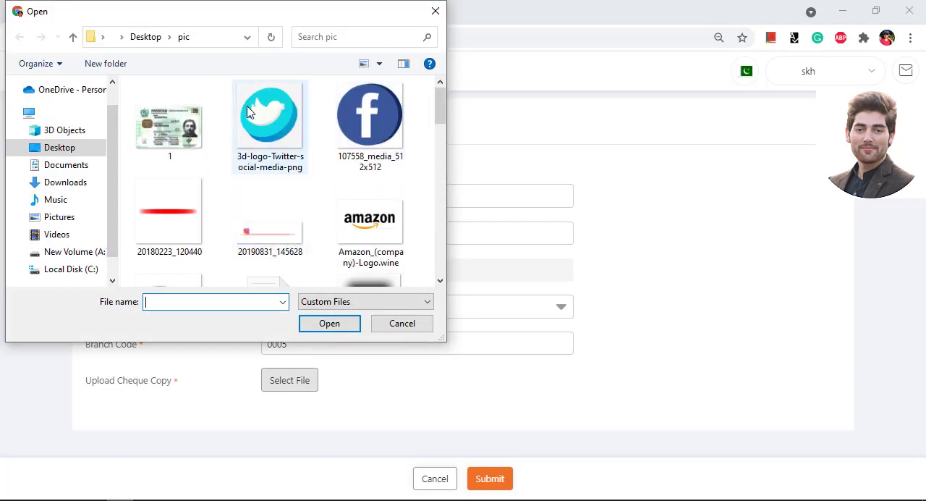
pyautogui.click(170, 120)
pyautogui.click(334, 326)
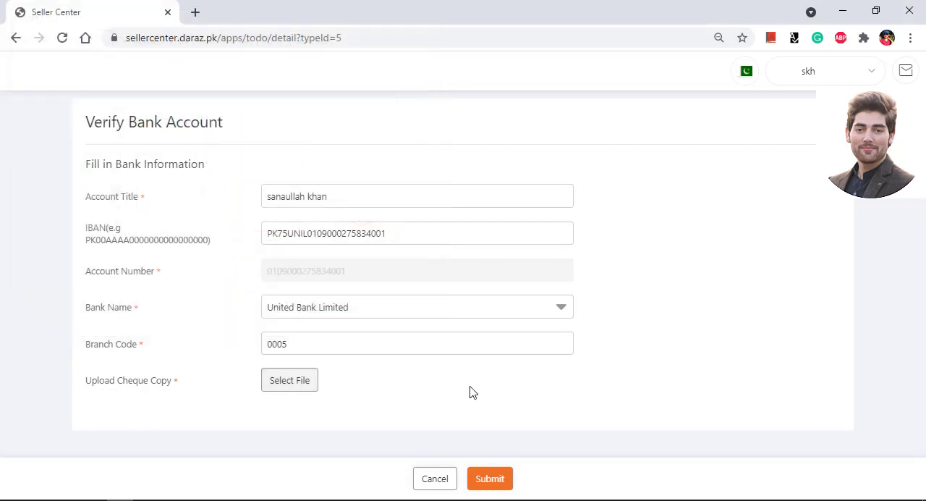
pyautogui.scroll(-2, 548, 399)
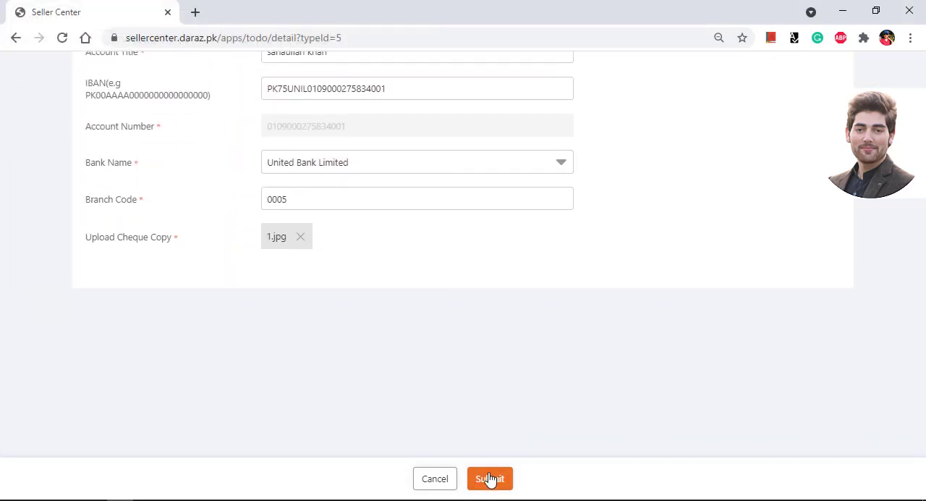
pyautogui.click(487, 477)
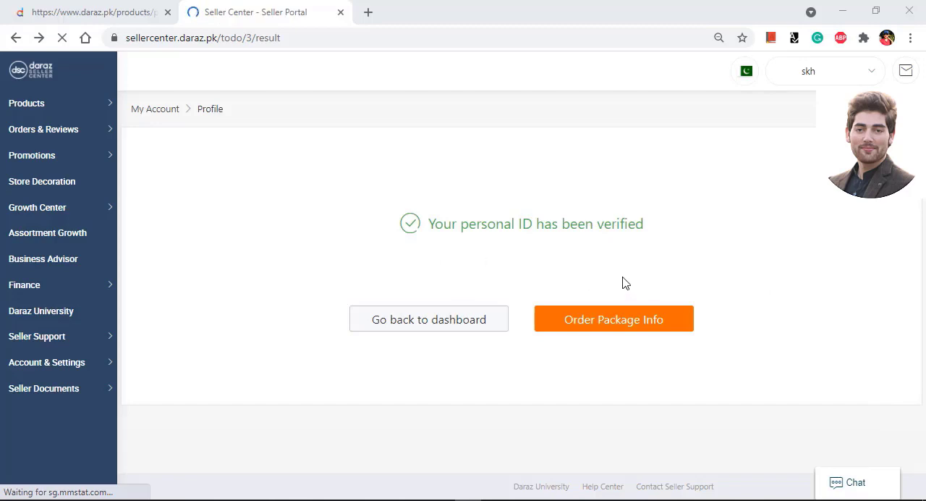
# Step: Continue to Order Package Info and clear the trial number from the Order ID field
pyautogui.click(612, 327)
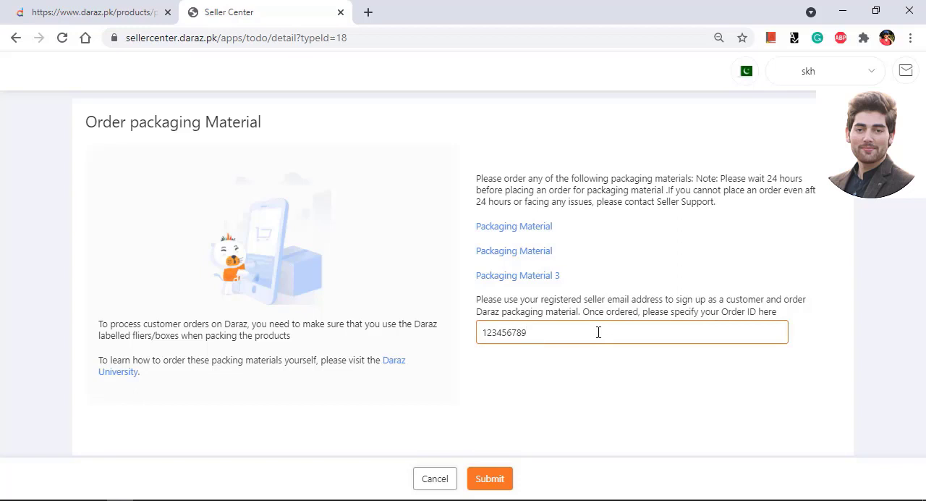
pyautogui.press('BackSpace')
pyautogui.press('BackSpace')
pyautogui.press('BackSpace')
pyautogui.press('BackSpace')
pyautogui.press('BackSpace')
pyautogui.press('BackSpace')
pyautogui.press('BackSpace')
pyautogui.press('BackSpace')
pyautogui.press('BackSpace')
pyautogui.write('t677')
pyautogui.press('BackSpace')
pyautogui.press('BackSpace')
pyautogui.press('BackSpace')
pyautogui.press('BackSpace')
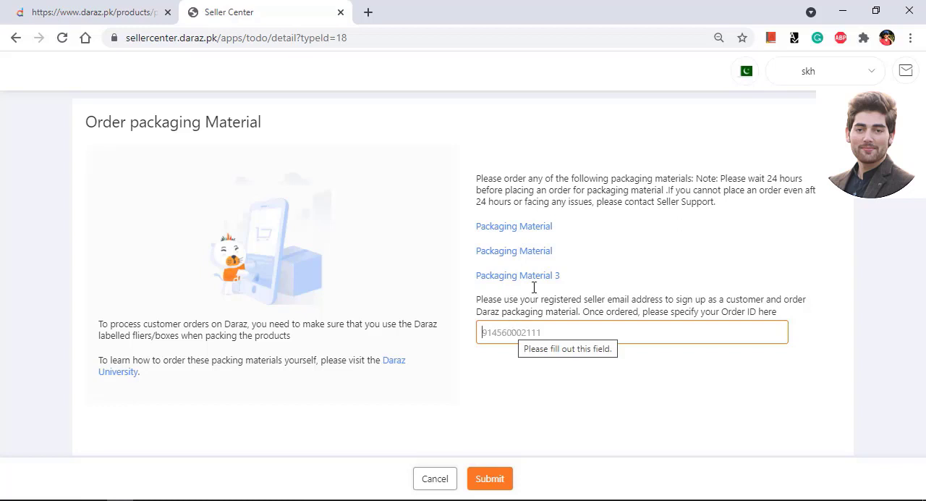
# Step: Open the first Packaging Material link and examine the boxes, flyers and wrapping materials on offer with their prices
pyautogui.click(521, 233)
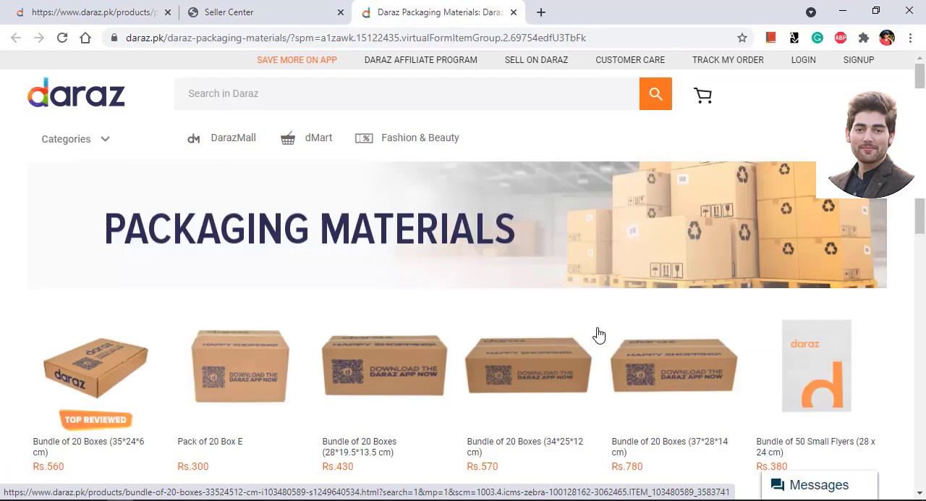
pyautogui.scroll(-2, 597, 334)
pyautogui.scroll(1, 537, 348)
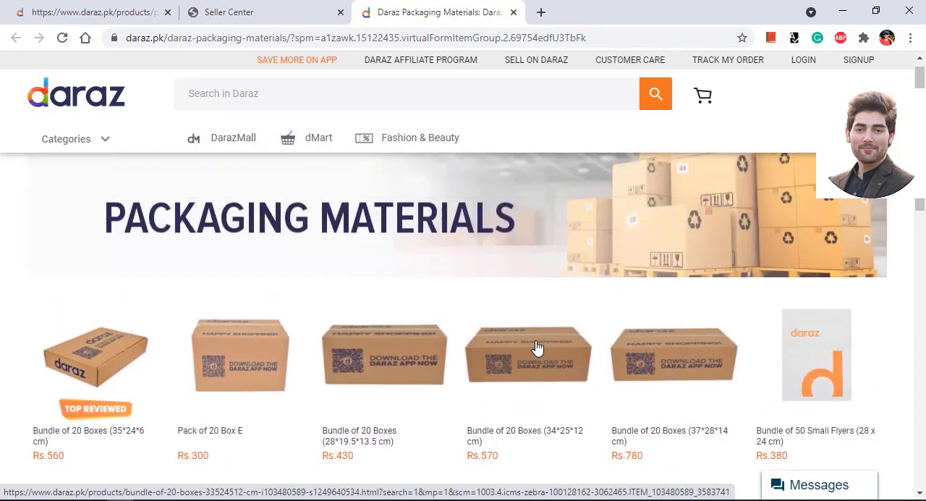
pyautogui.scroll(-1, 567, 350)
pyautogui.scroll(-1, 567, 350)
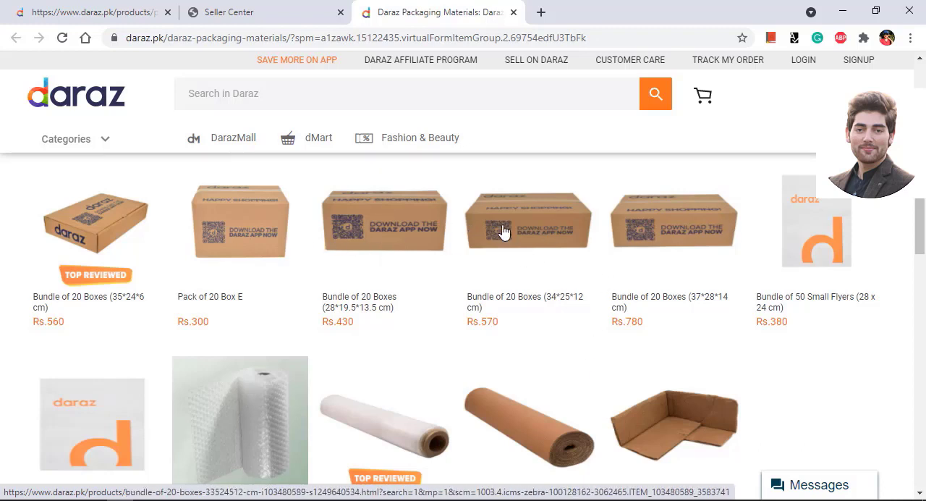
pyautogui.scroll(-1, 648, 309)
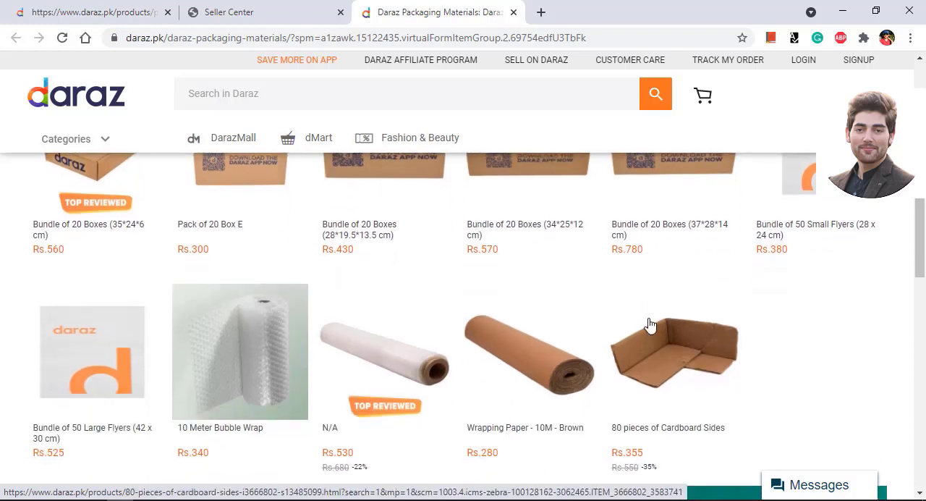
pyautogui.scroll(1, 653, 335)
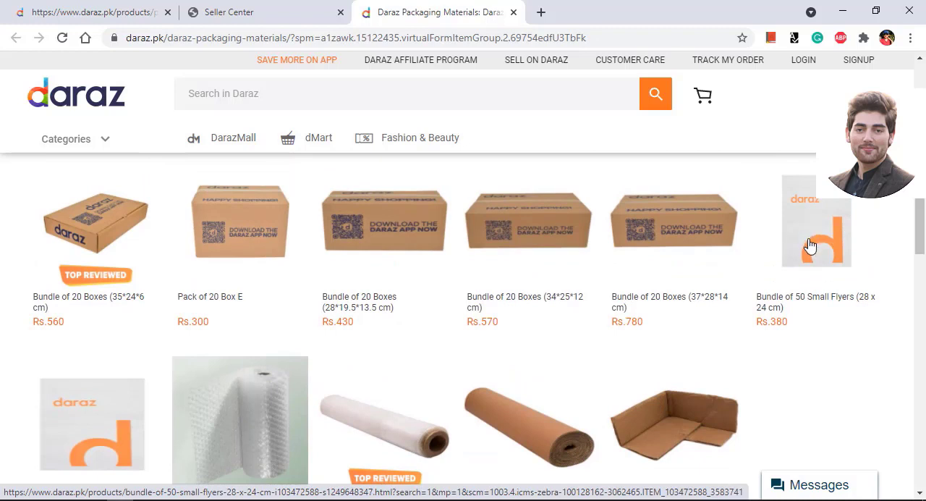
pyautogui.scroll(-1, 661, 331)
pyautogui.scroll(-2, 660, 330)
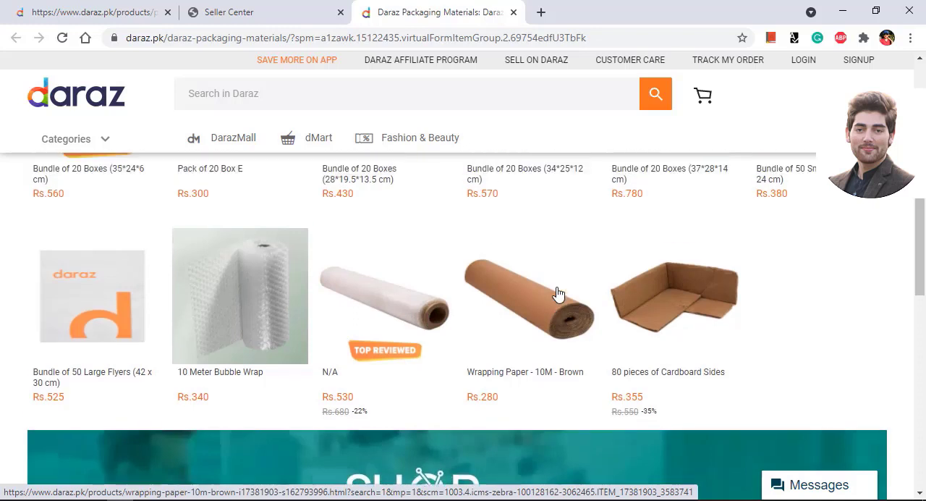
pyautogui.scroll(2, 557, 295)
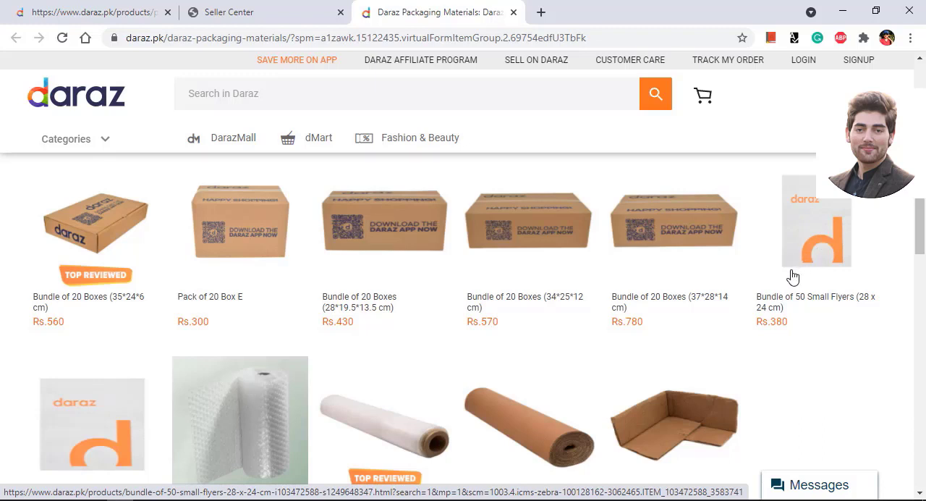
pyautogui.scroll(-1, 823, 292)
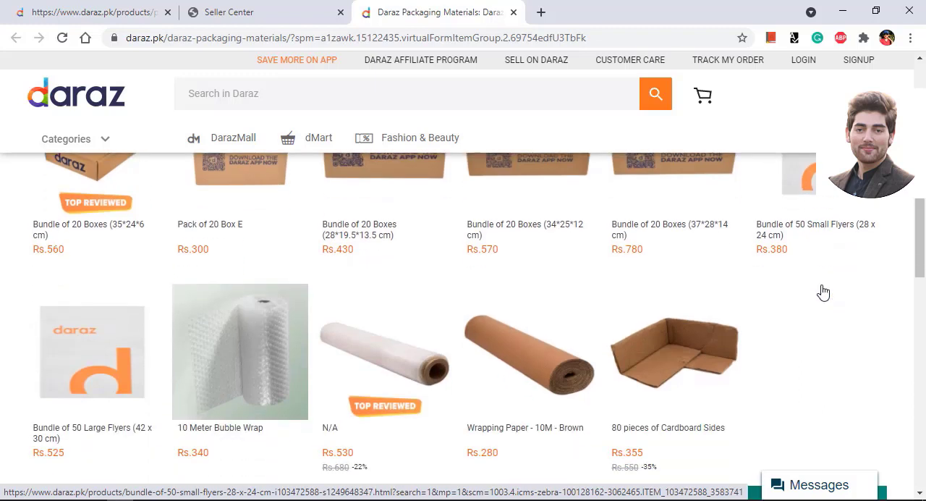
pyautogui.scroll(3, 824, 289)
pyautogui.scroll(-2, 789, 304)
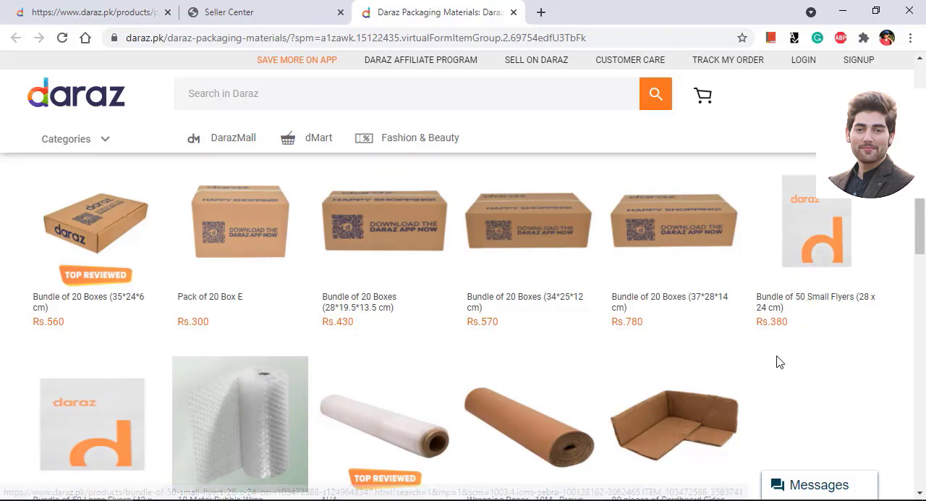
pyautogui.scroll(1, 778, 358)
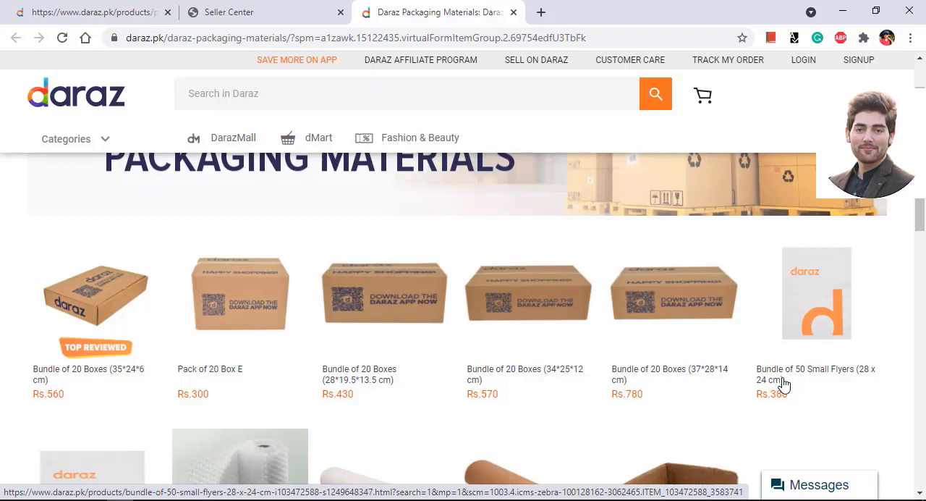
pyautogui.scroll(1, 782, 369)
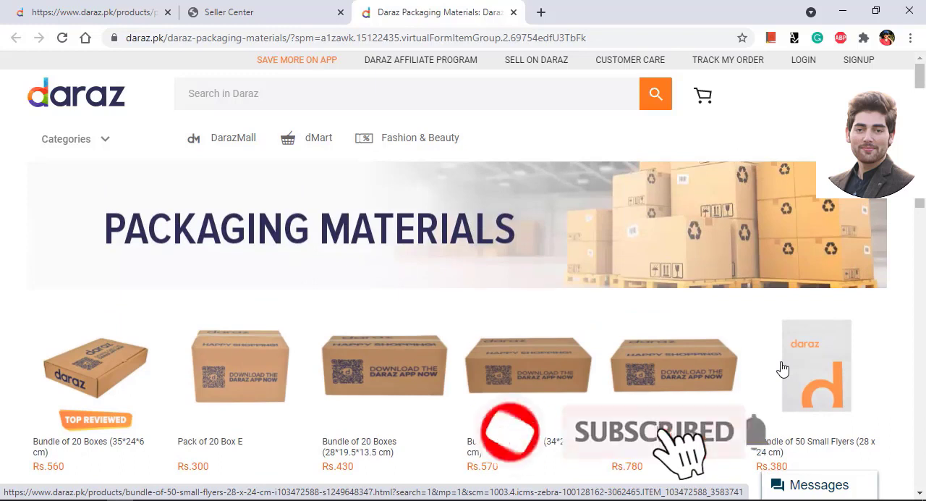
pyautogui.scroll(-1, 782, 369)
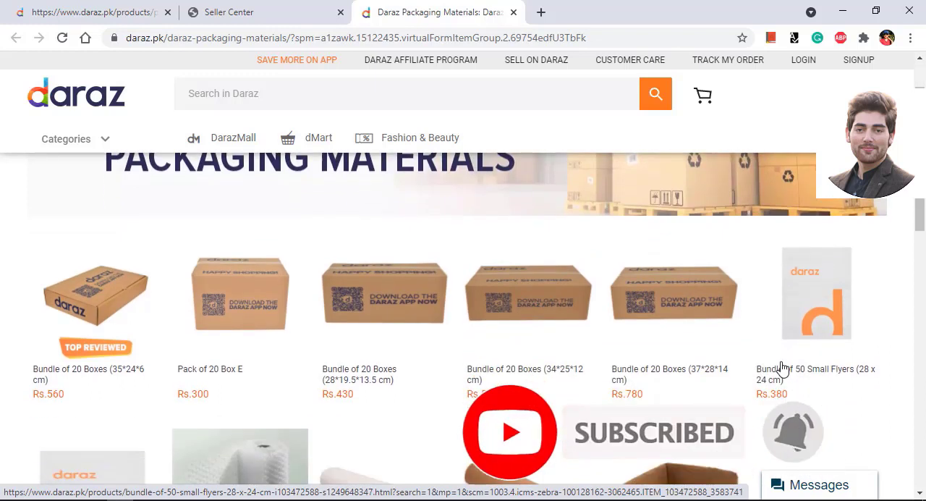
# Step: Open the Daraz account sign-up form and switch it to signing up with an email address
pyautogui.scroll(1, 787, 361)
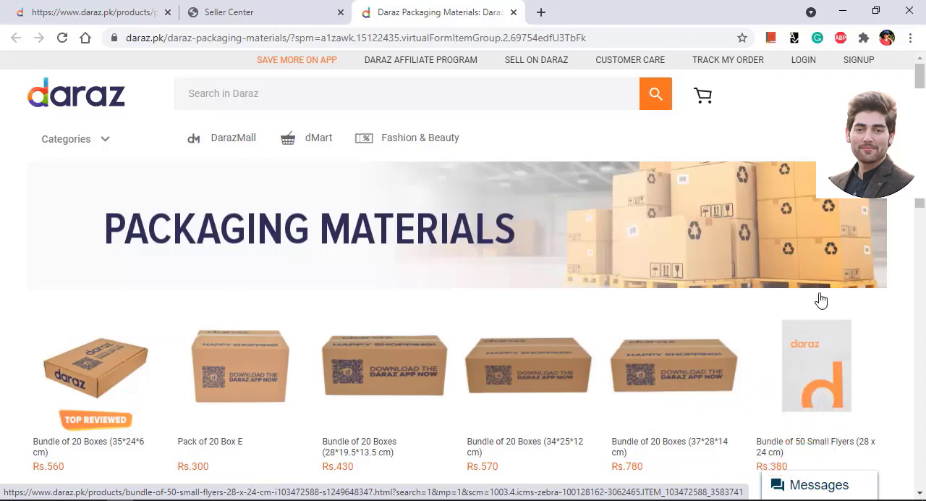
pyautogui.click(858, 60)
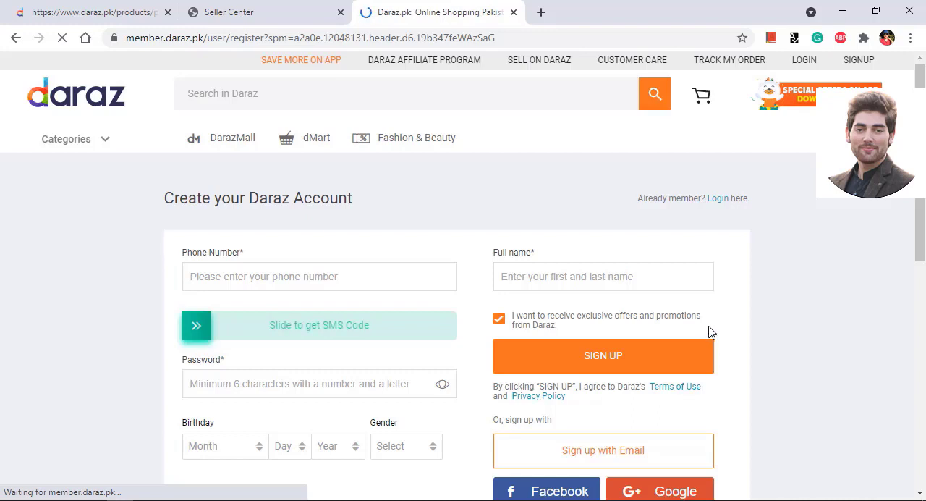
pyautogui.scroll(-1, 711, 331)
pyautogui.scroll(1, 680, 362)
pyautogui.scroll(-1, 604, 286)
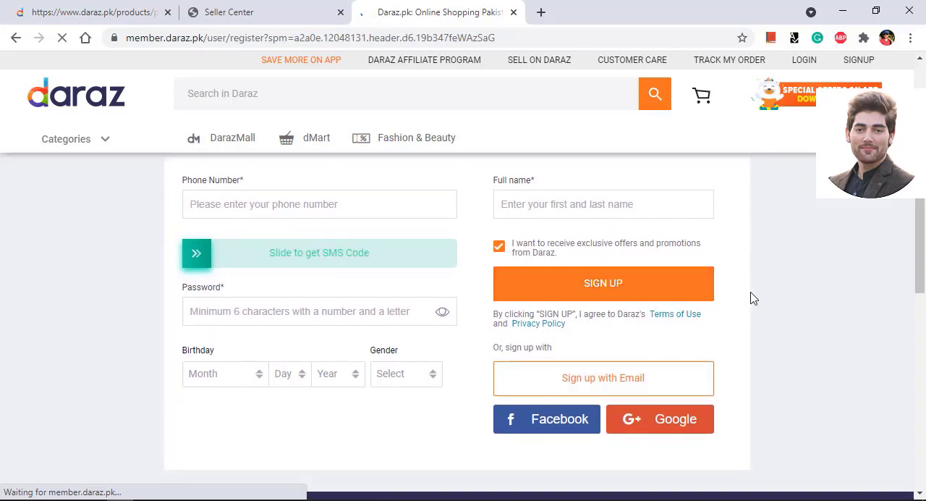
pyautogui.scroll(1, 753, 298)
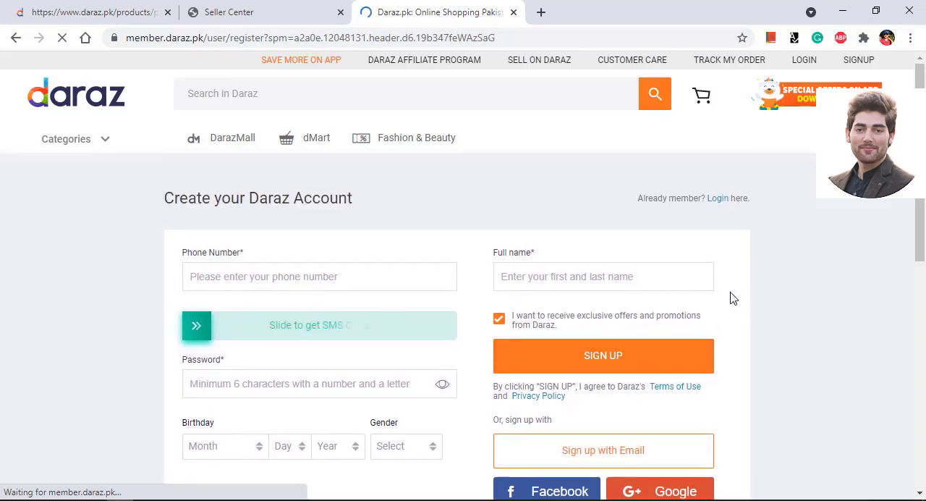
pyautogui.scroll(-1, 678, 305)
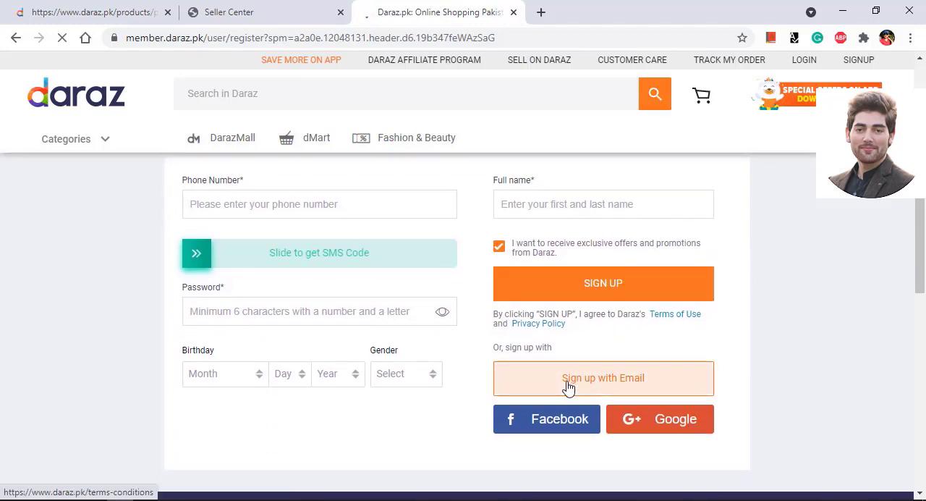
pyautogui.click(568, 388)
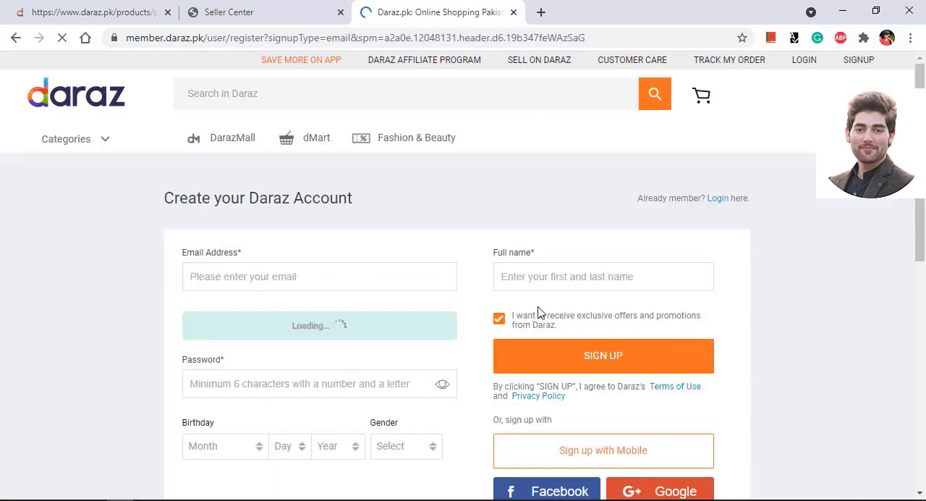
# Step: Enter the buyer's email address in the sign-up form and request the email verification code
pyautogui.scroll(-1, 362, 228)
pyautogui.scroll(2, 362, 229)
pyautogui.click(256, 281)
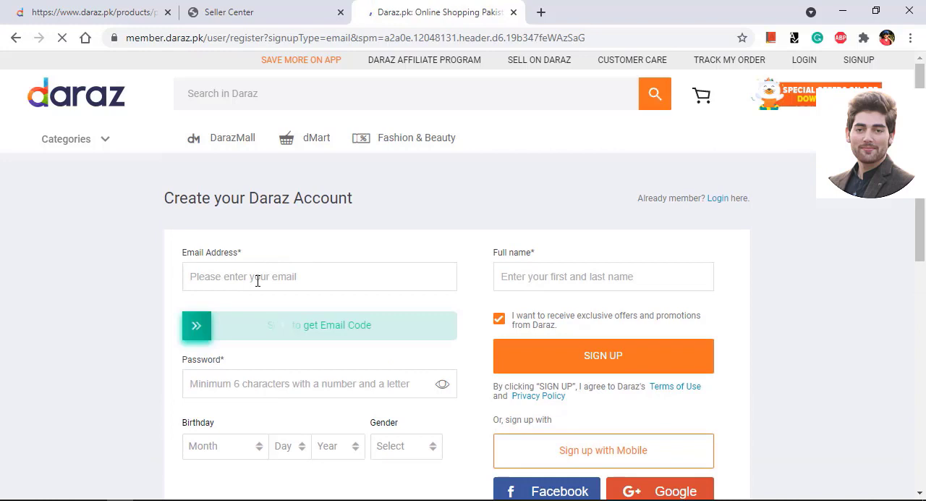
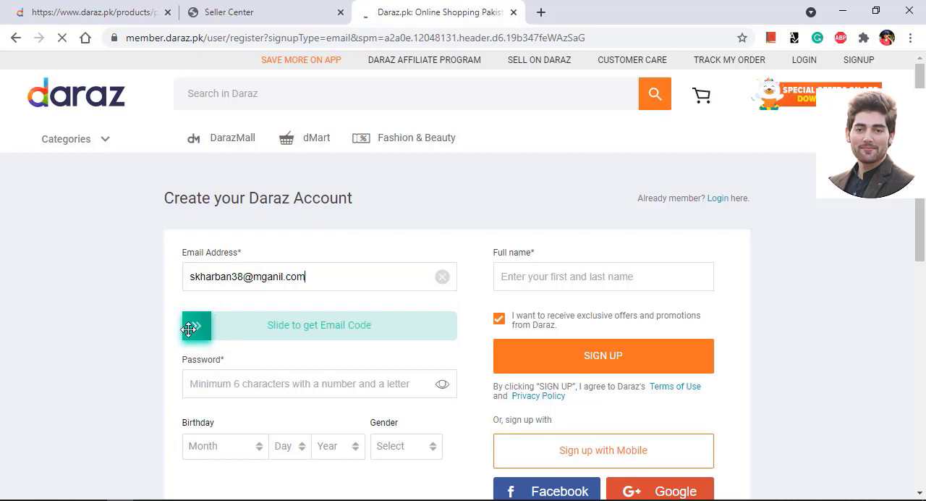
pyautogui.moveTo(189, 328); pyautogui.dragTo(455, 340)
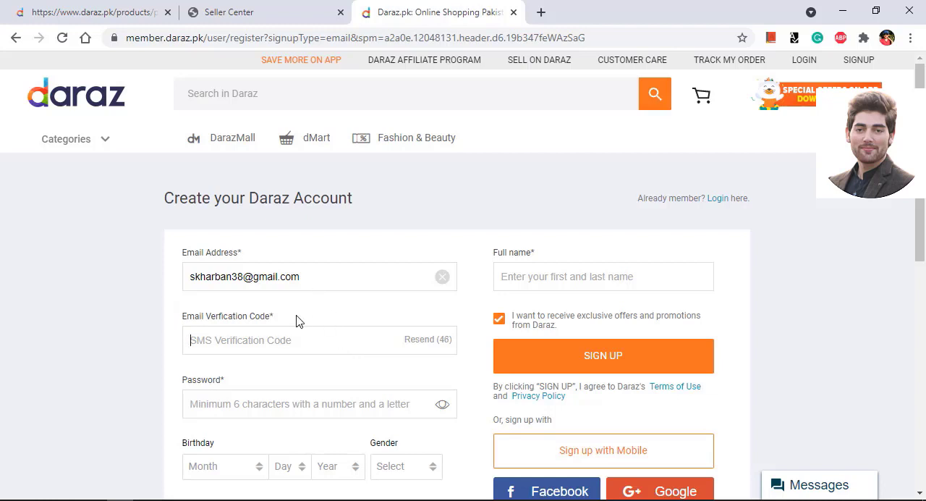
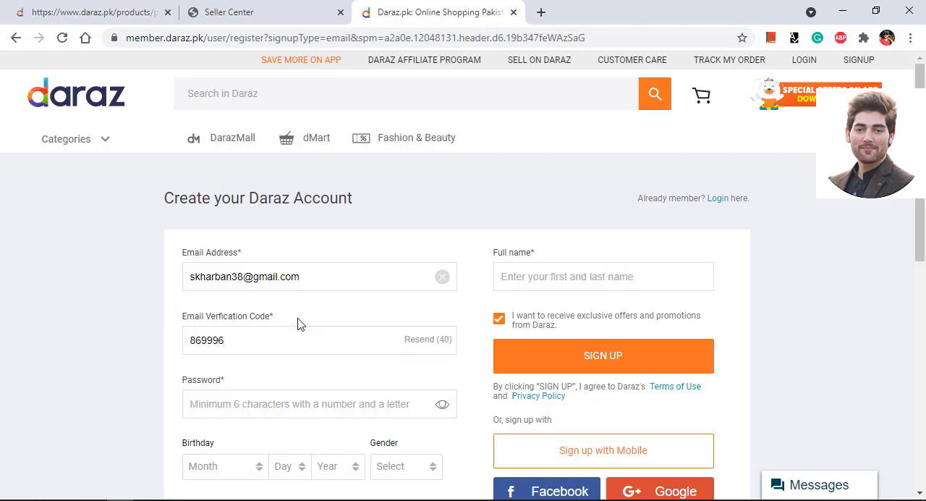
# Step: Enter the received email verification code and the account password in the sign-up form
pyautogui.click(253, 410)
pyautogui.write('s')
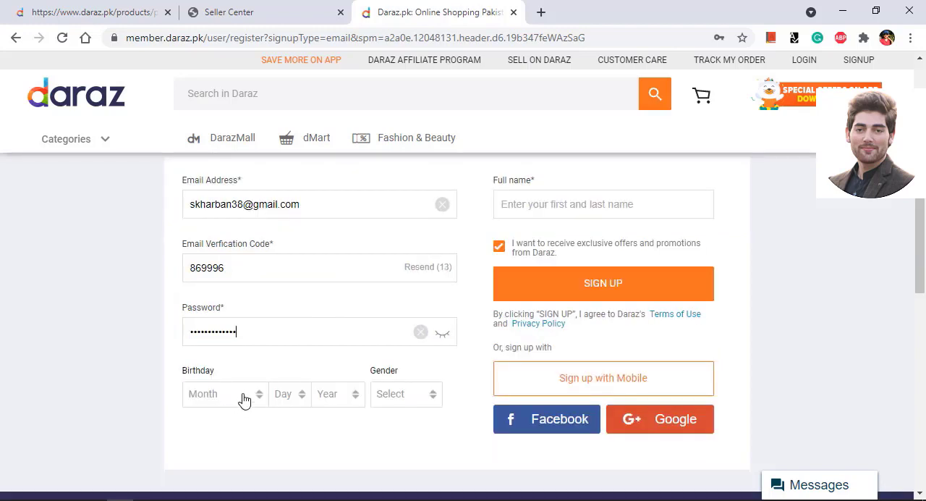
# Step: Fill in the birthday's month, day and year and set the gender to male
pyautogui.click(244, 398)
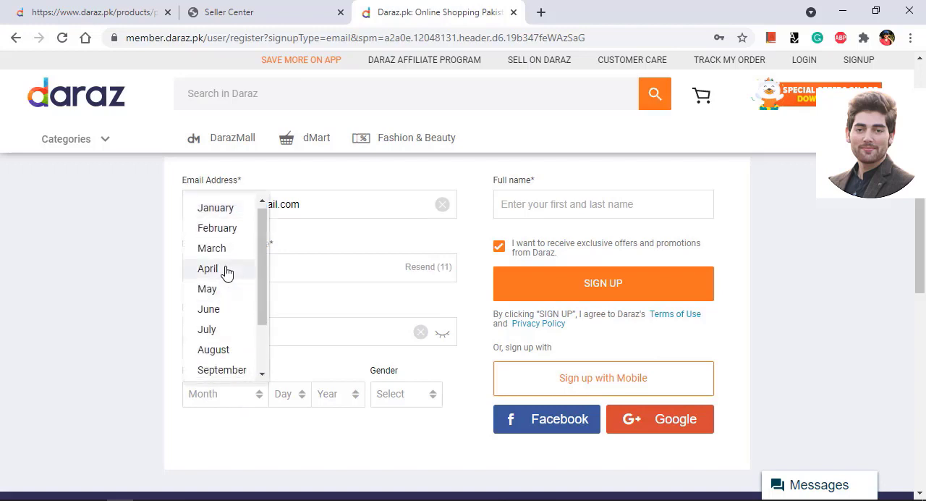
pyautogui.click(225, 268)
pyautogui.click(276, 397)
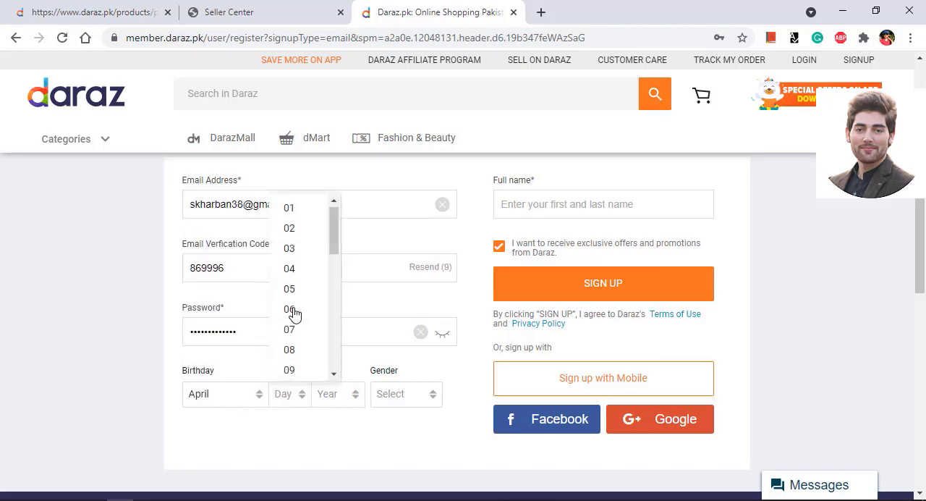
pyautogui.click(298, 252)
pyautogui.click(327, 398)
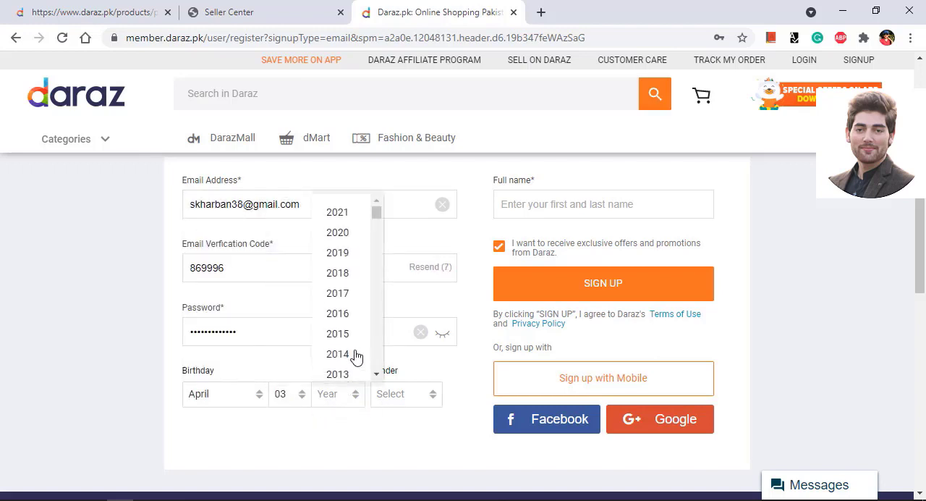
pyautogui.scroll(-2, 356, 333)
pyautogui.scroll(-5, 353, 329)
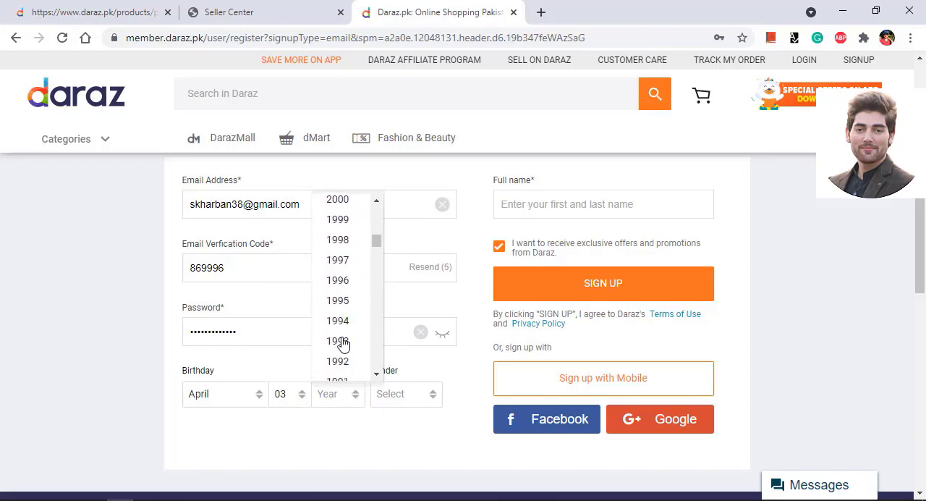
pyautogui.click(350, 242)
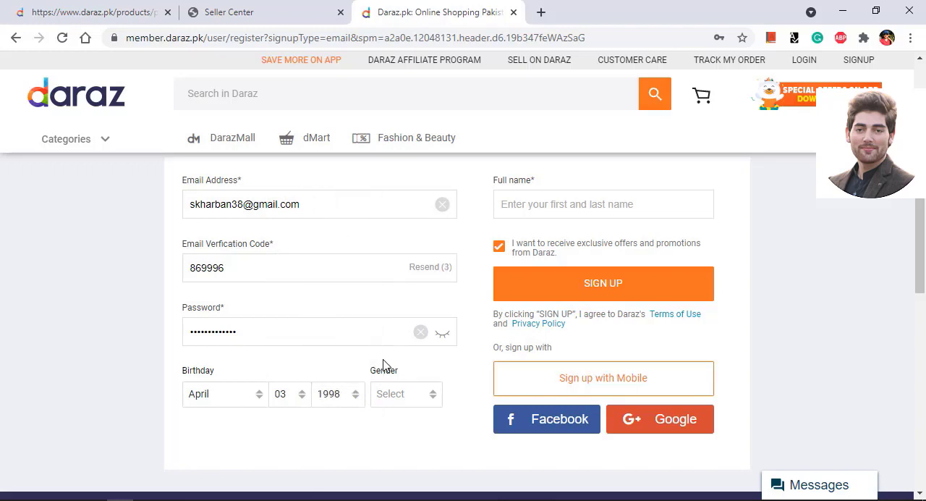
pyautogui.click(405, 409)
pyautogui.click(413, 433)
pyautogui.scroll(1, 448, 462)
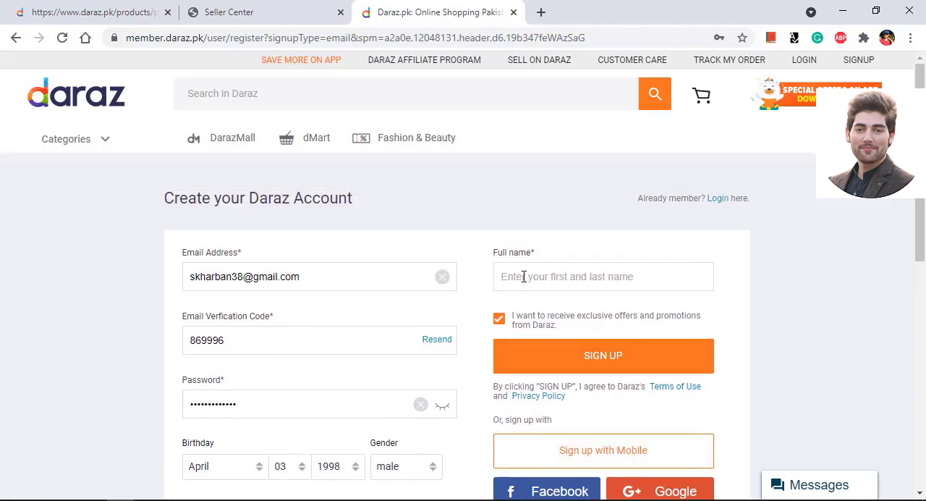
# Step: Enter the full name with a capital first letter and submit the sign-up form
pyautogui.click(523, 276)
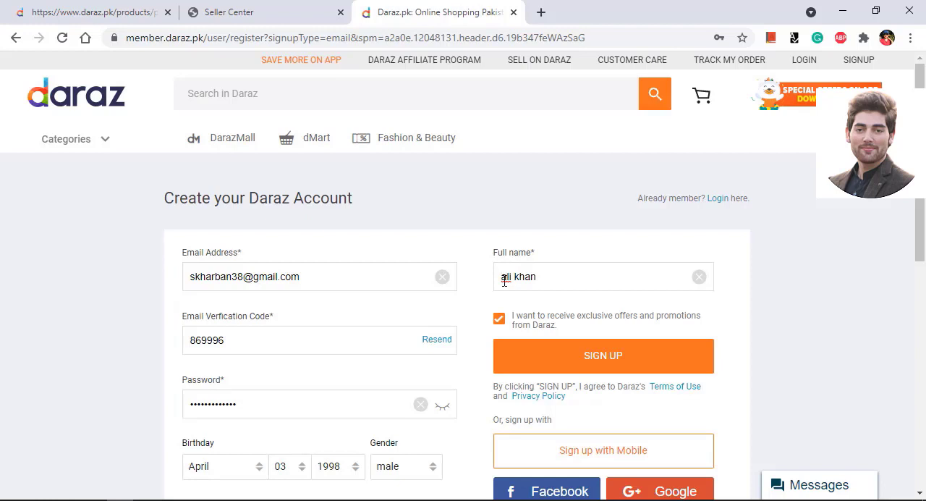
pyautogui.press('Delete')
pyautogui.write('A')
pyautogui.click(604, 368)
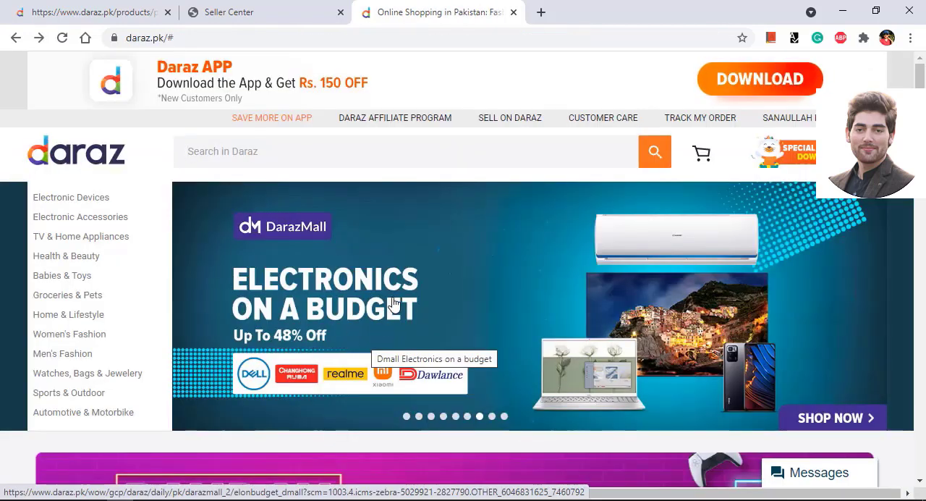
# Step: Search the Daraz store for "pakging material" using the matching search suggestion
pyautogui.scroll(-1, 365, 340)
pyautogui.scroll(1, 375, 360)
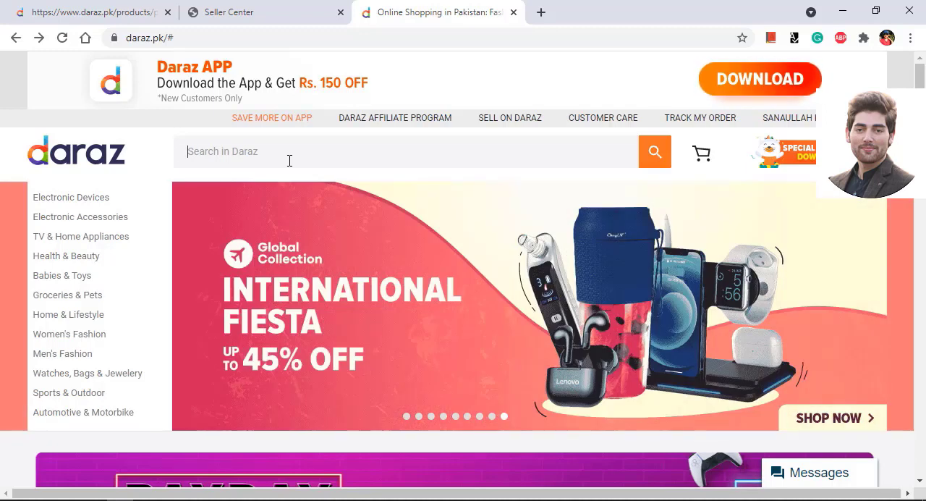
pyautogui.write('pa')
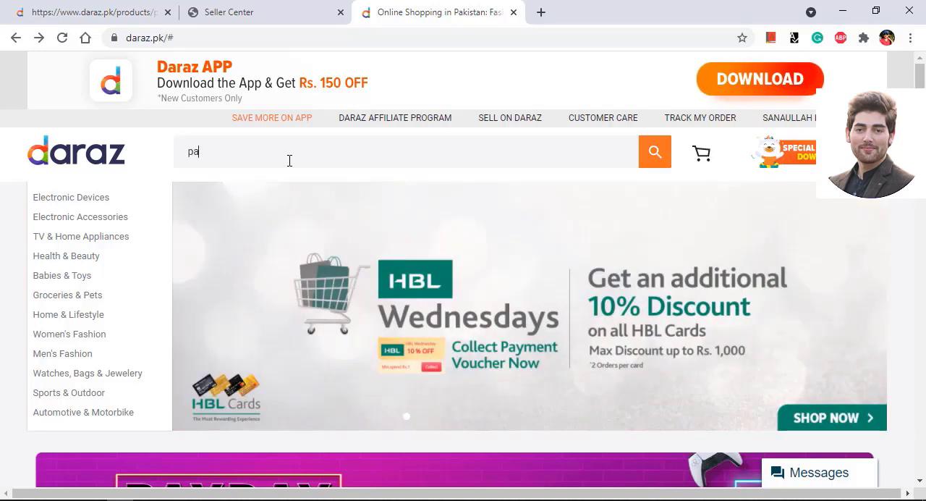
pyautogui.write('ka')
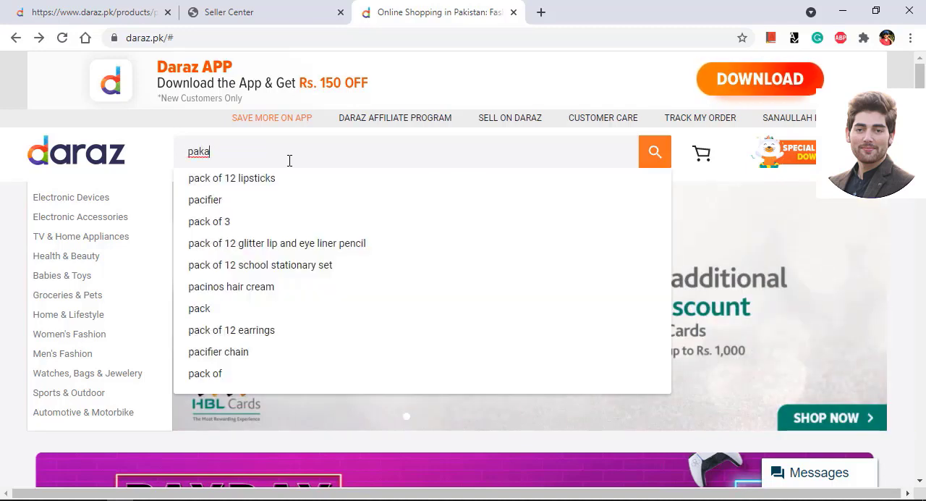
pyautogui.press('BackSpace')
pyautogui.write('g')
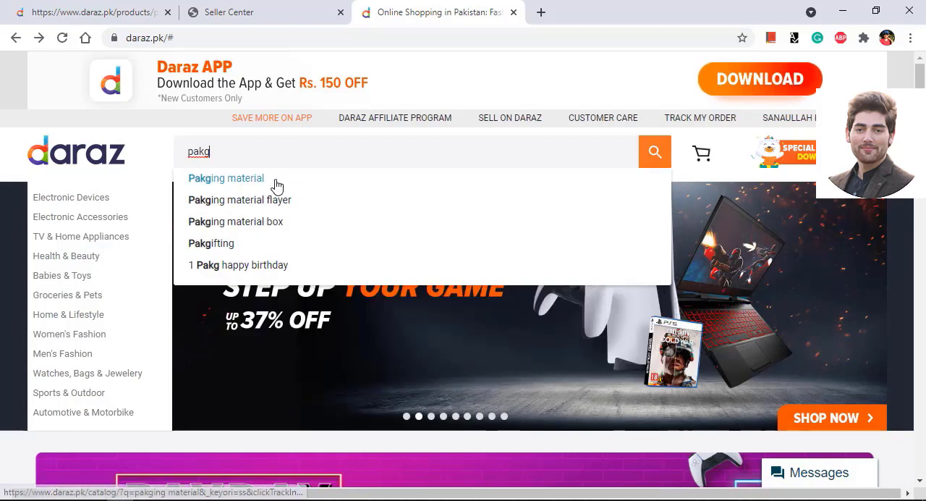
pyautogui.click(276, 186)
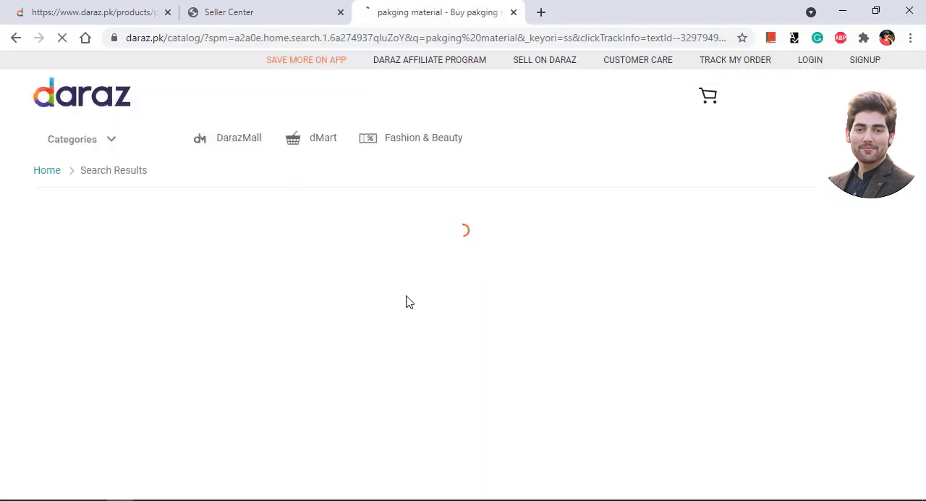
# Step: Look through the packaging items found and open the product Bundle of 50 Large Flyers (42 x 30 cm)
pyautogui.scroll(-1, 429, 325)
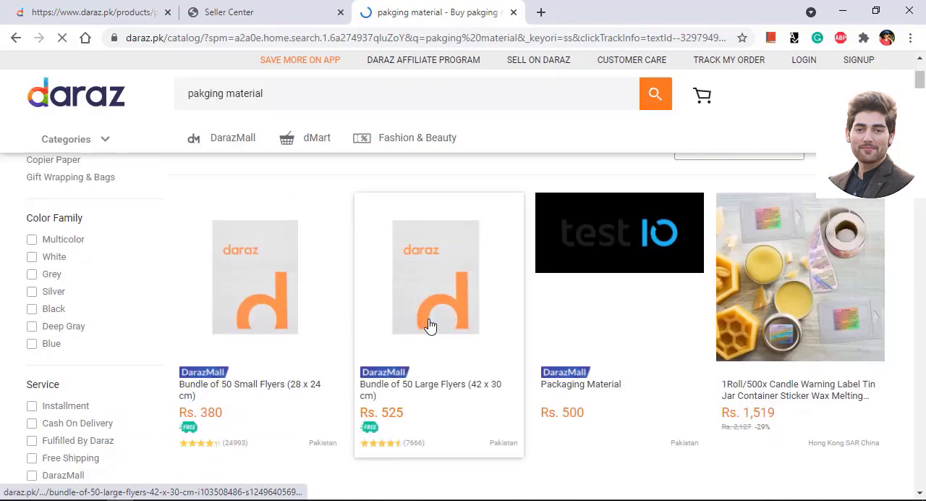
pyautogui.scroll(-3, 434, 361)
pyautogui.scroll(4, 443, 412)
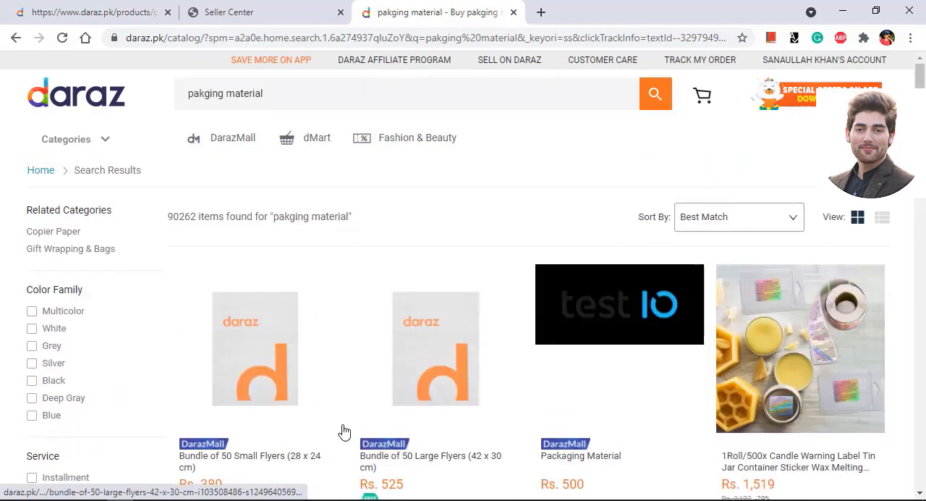
pyautogui.scroll(-2, 345, 431)
pyautogui.scroll(-5, 256, 273)
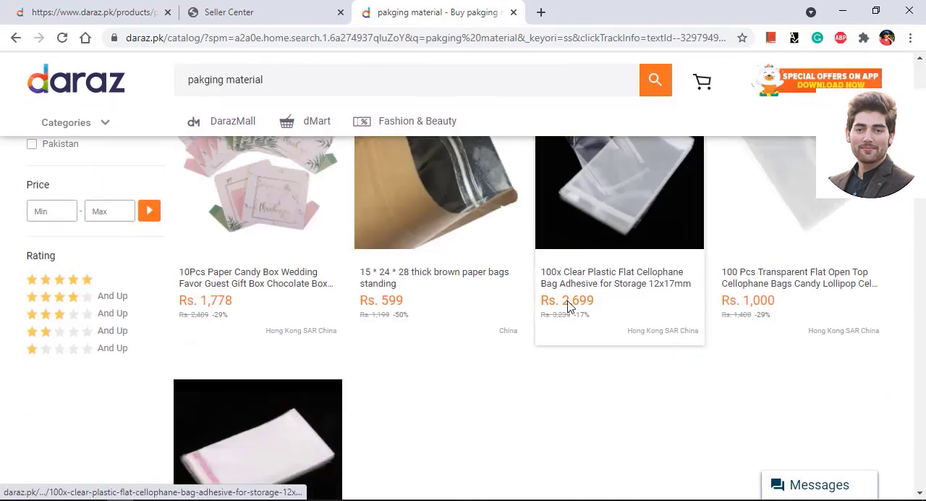
pyautogui.scroll(-6, 568, 306)
pyautogui.scroll(4, 548, 369)
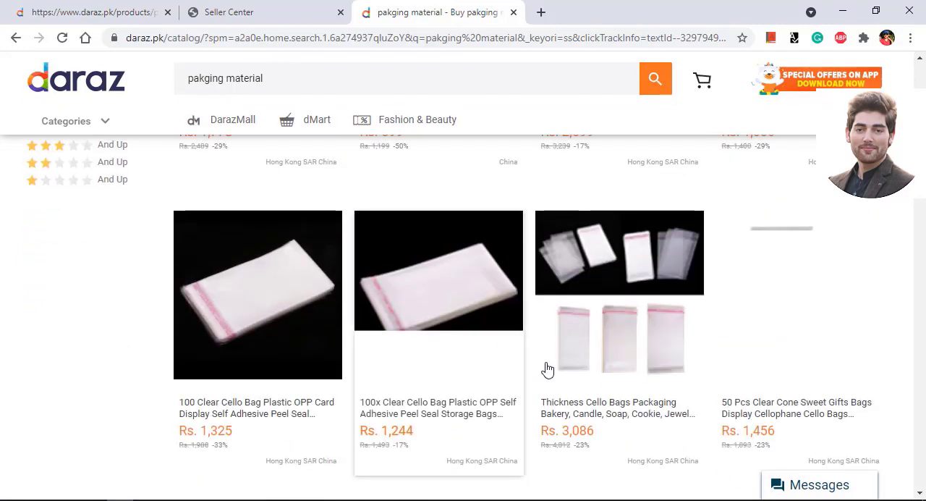
pyautogui.scroll(-2, 606, 414)
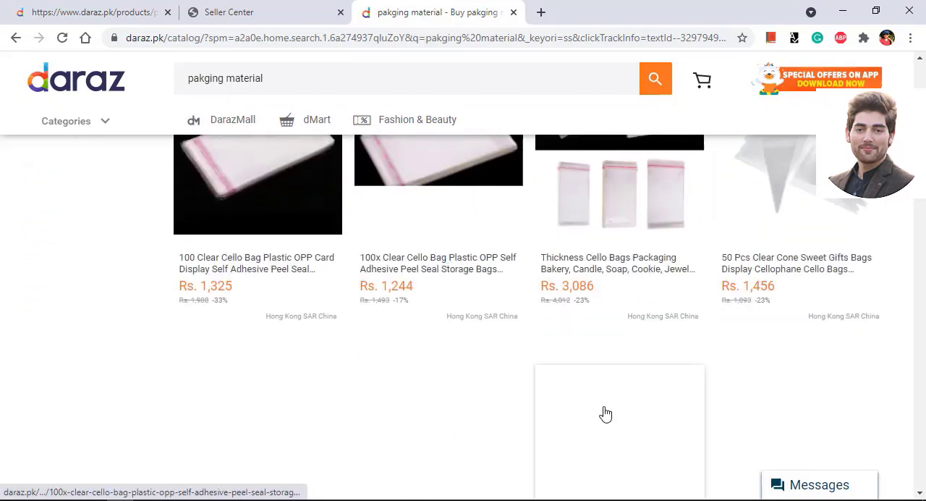
pyautogui.scroll(10, 542, 397)
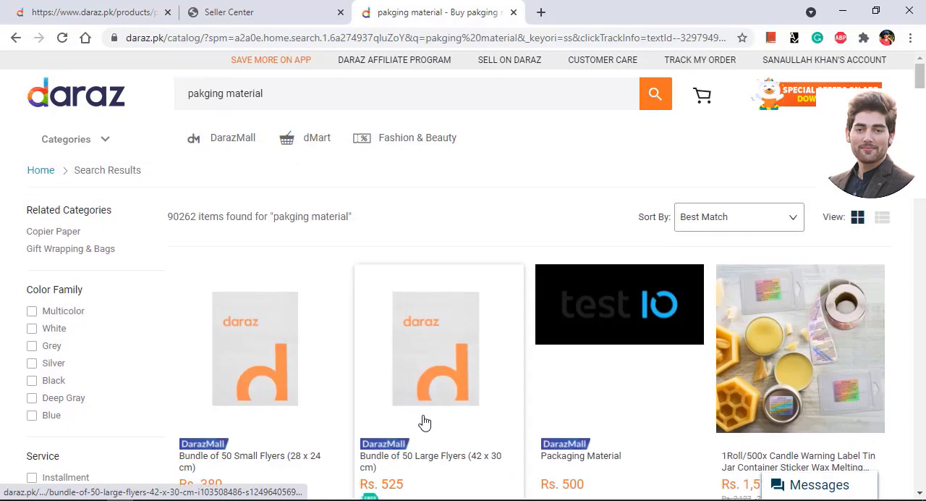
pyautogui.scroll(-3, 425, 416)
pyautogui.scroll(1, 405, 383)
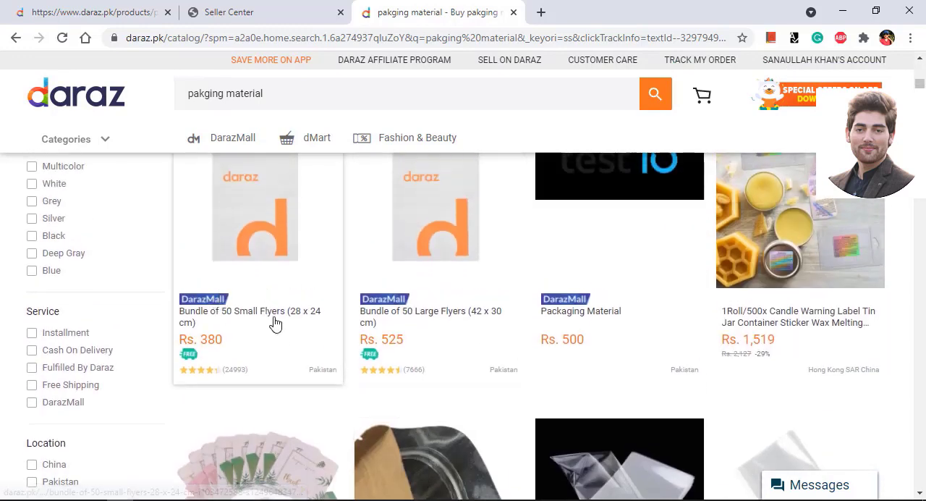
pyautogui.click(440, 318)
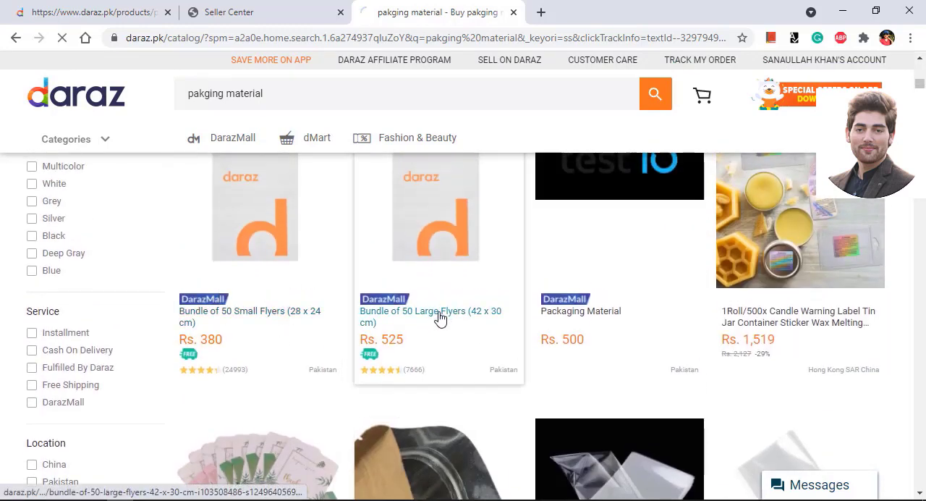
# Step: Buy one Bundle of 50 Large Flyers (42 x 30 cm) up to the checkout page and look over the shipping and order details
pyautogui.scroll(2, 448, 378)
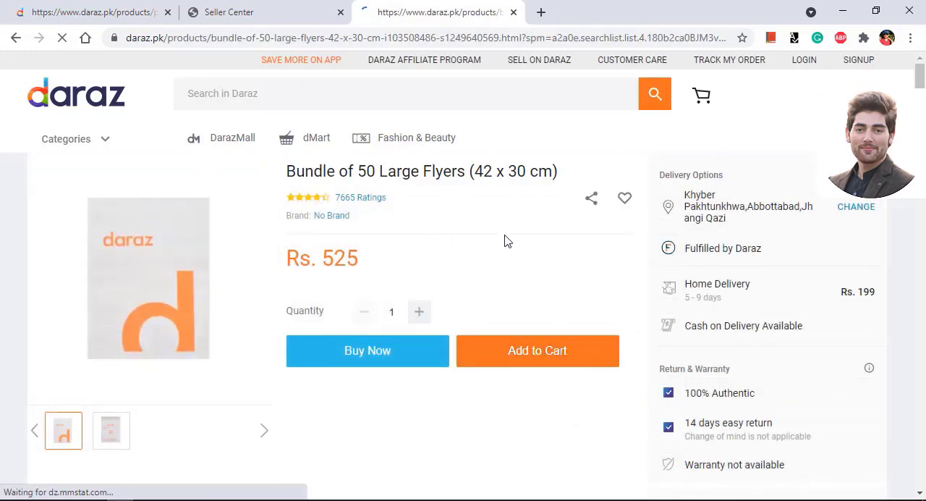
pyautogui.click(367, 352)
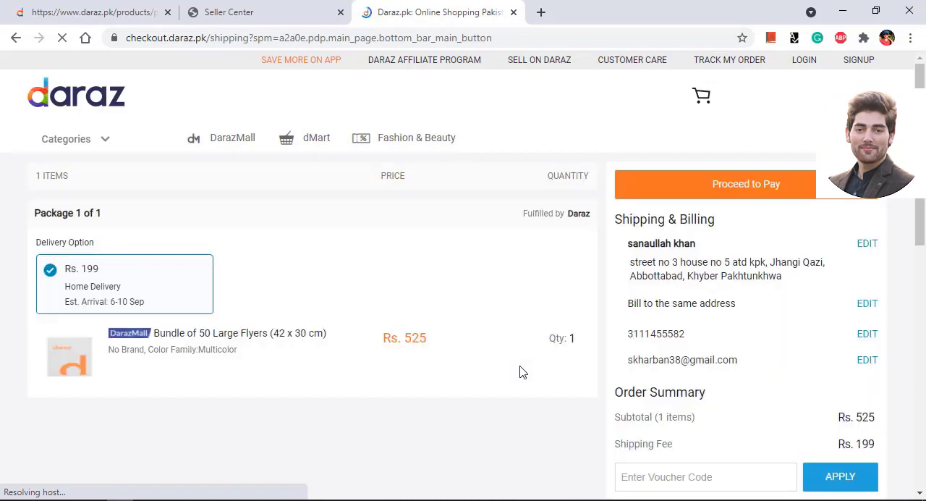
pyautogui.scroll(-2, 434, 351)
pyautogui.scroll(2, 261, 304)
pyautogui.scroll(-1, 593, 361)
pyautogui.scroll(1, 217, 308)
pyautogui.scroll(-2, 458, 358)
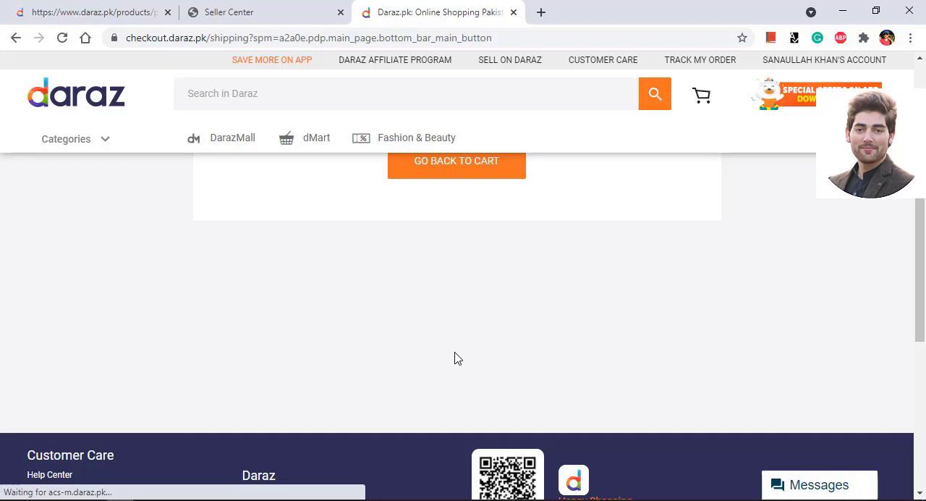
# Step: Submit the Order ID for the packaging material in Seller Center and continue to uploading the SKU
pyautogui.click(239, 8)
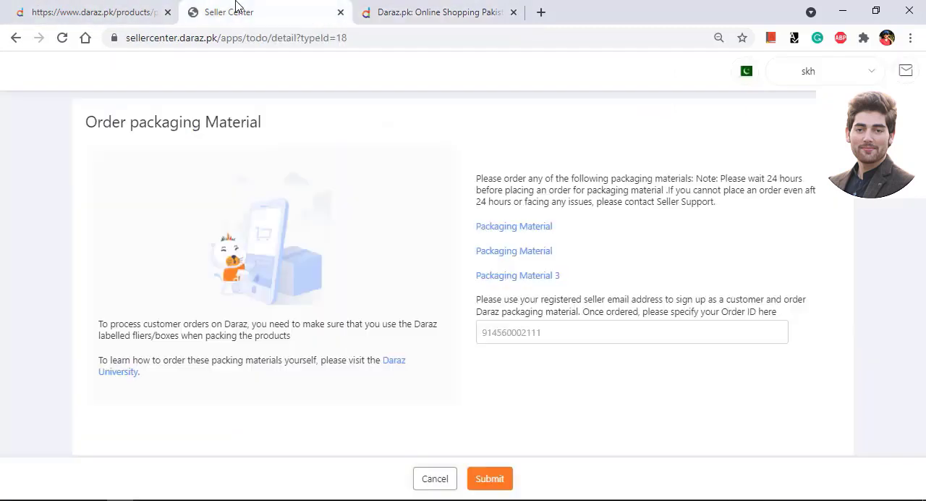
pyautogui.click(558, 332)
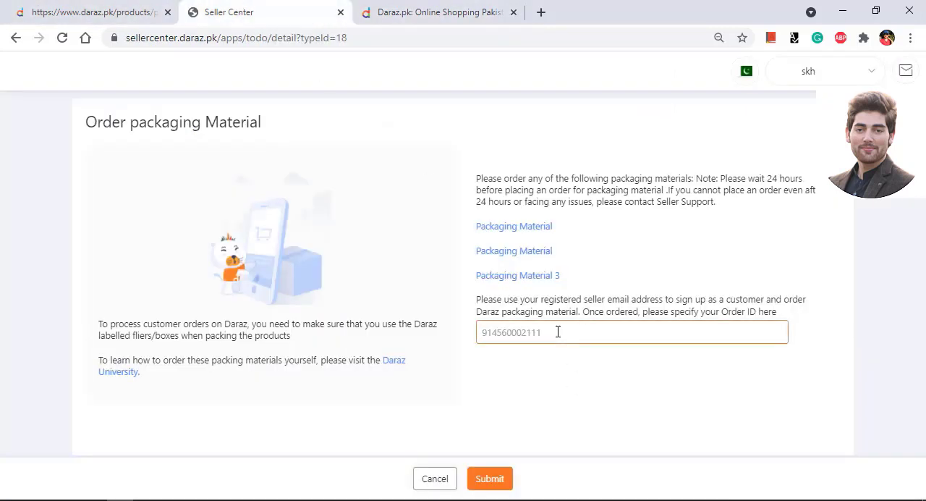
pyautogui.write('12345')
pyautogui.press('Return')
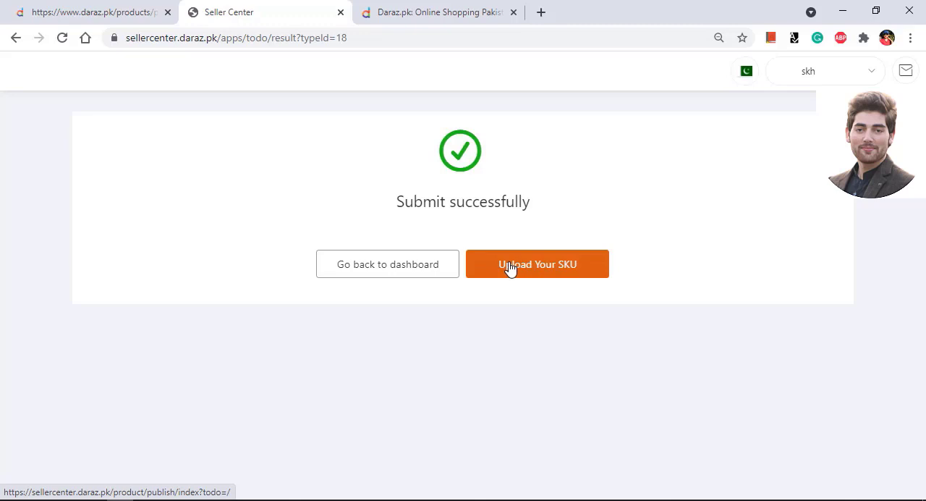
pyautogui.click(534, 272)
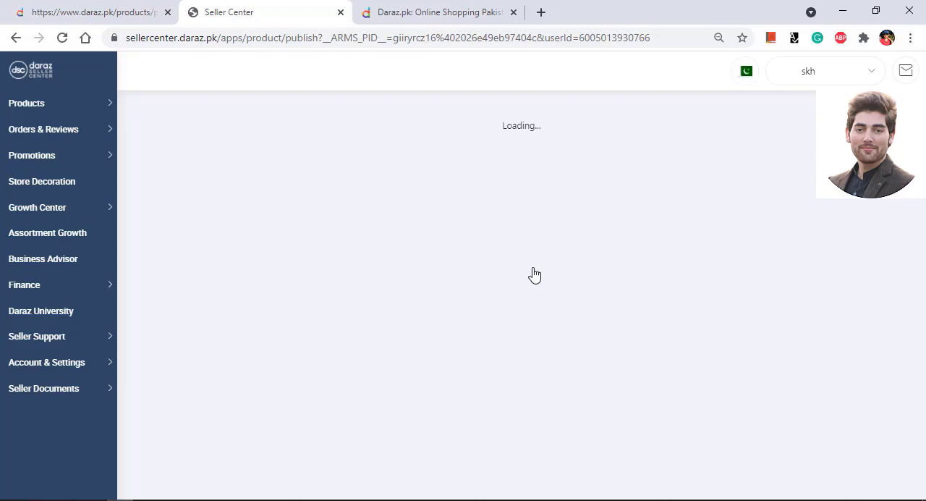
# Step: Search the Daraz store for "haire brush" from the search history and look over the products found
pyautogui.click(85, 20)
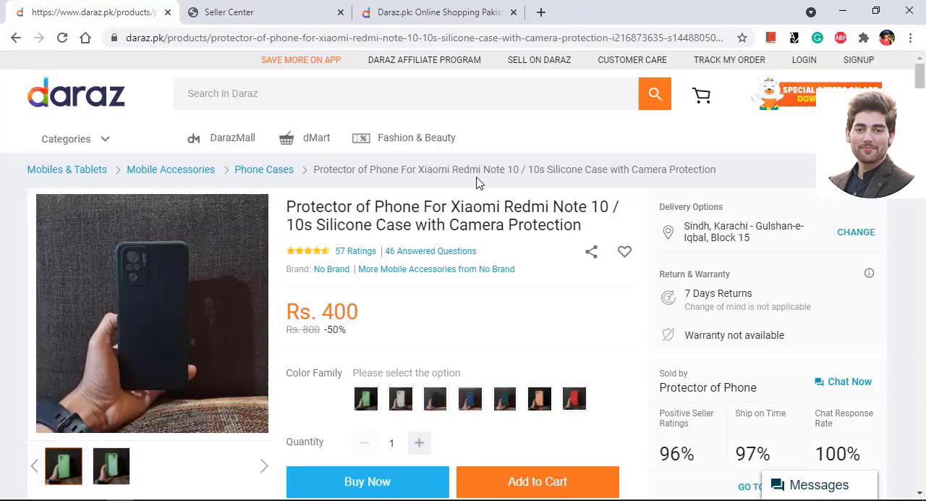
pyautogui.click(324, 99)
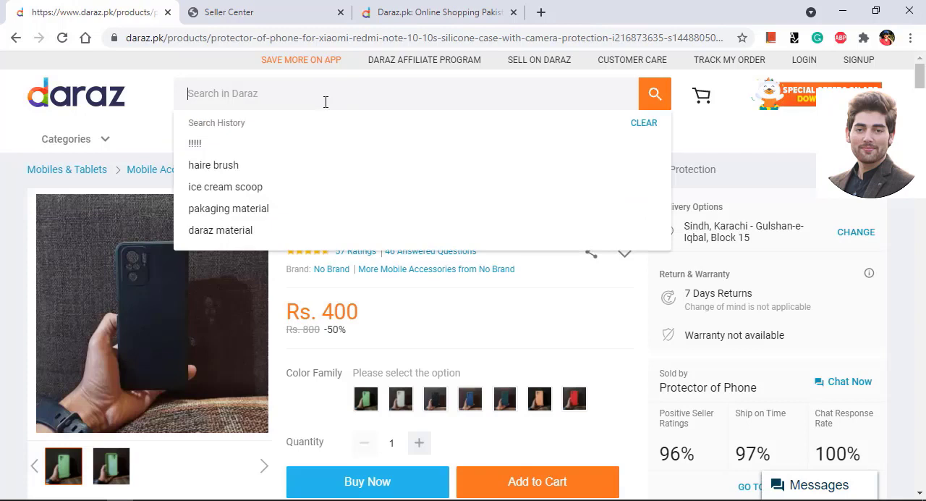
pyautogui.click(255, 164)
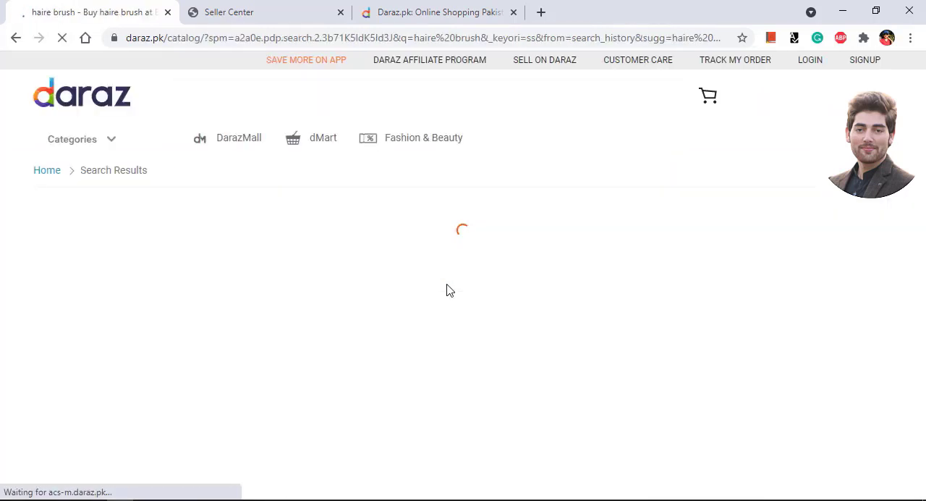
pyautogui.scroll(-1, 459, 314)
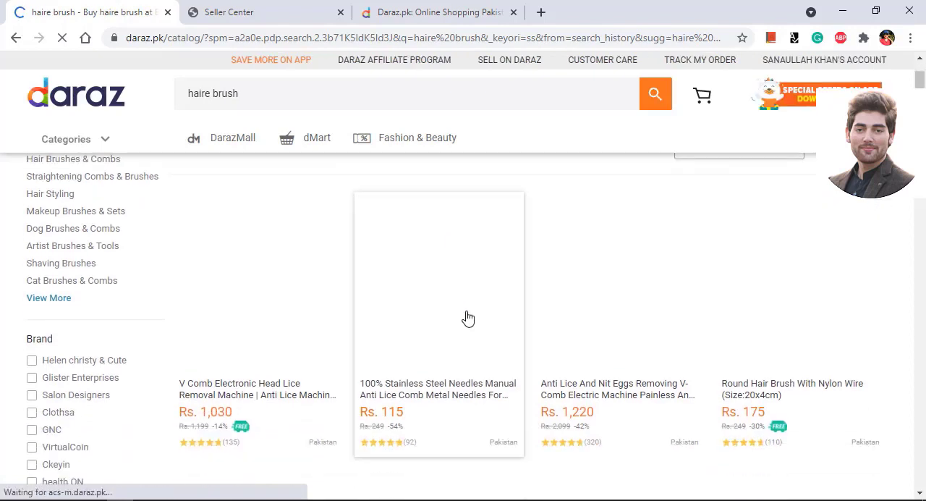
pyautogui.scroll(1, 467, 319)
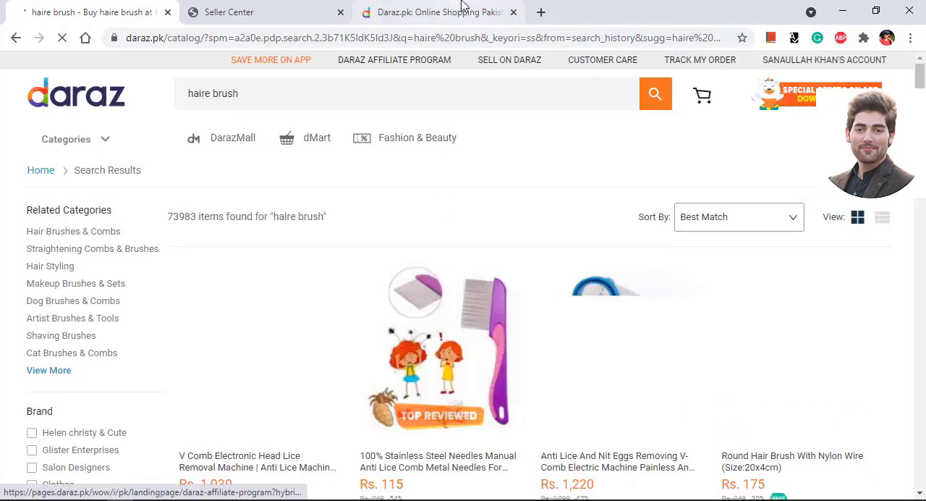
# Step: Copy the Xiaomi Redmi Note 10 / 10s silicone case title from the Word document into the Seller Center product name
pyautogui.click(291, 9)
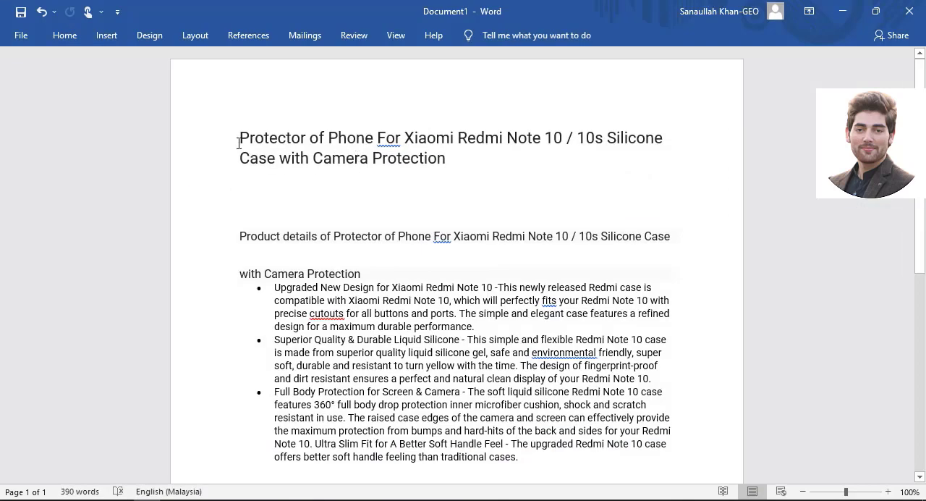
pyautogui.moveTo(239, 143); pyautogui.dragTo(475, 161)
pyautogui.rightClick(423, 143)
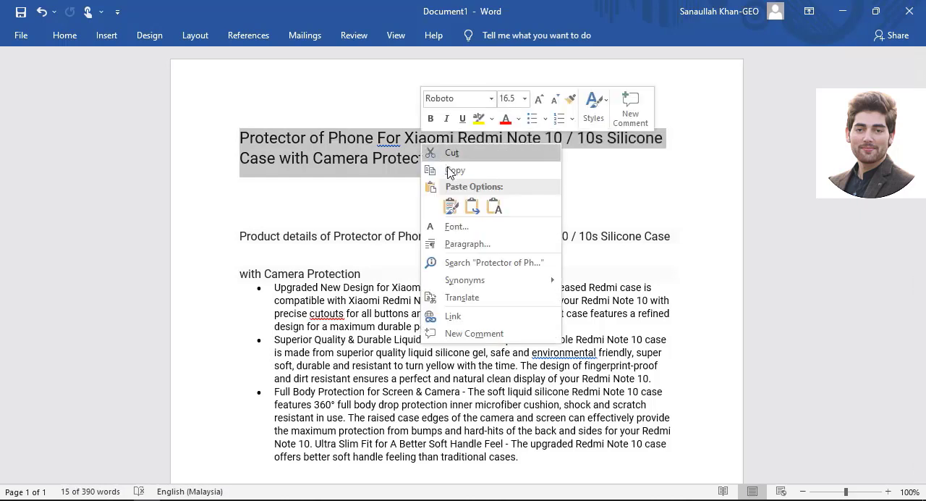
pyautogui.click(448, 172)
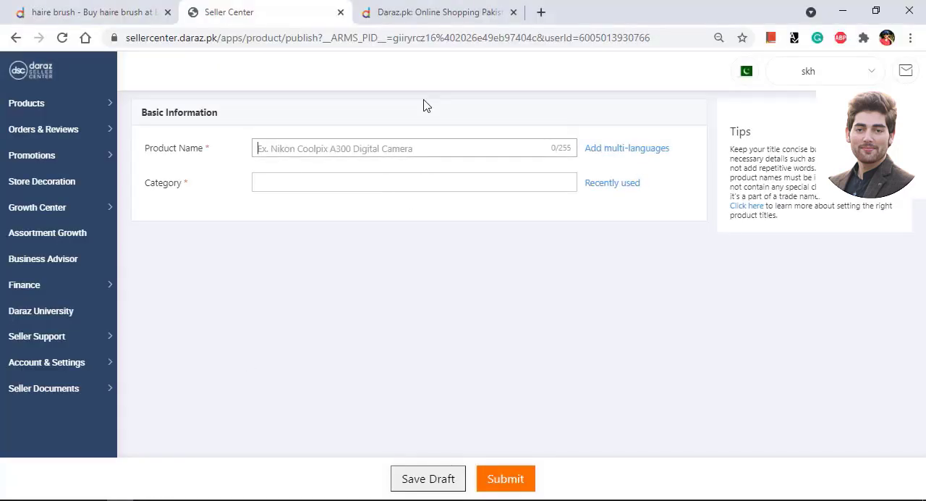
pyautogui.hotkey('ctrl', 'v')
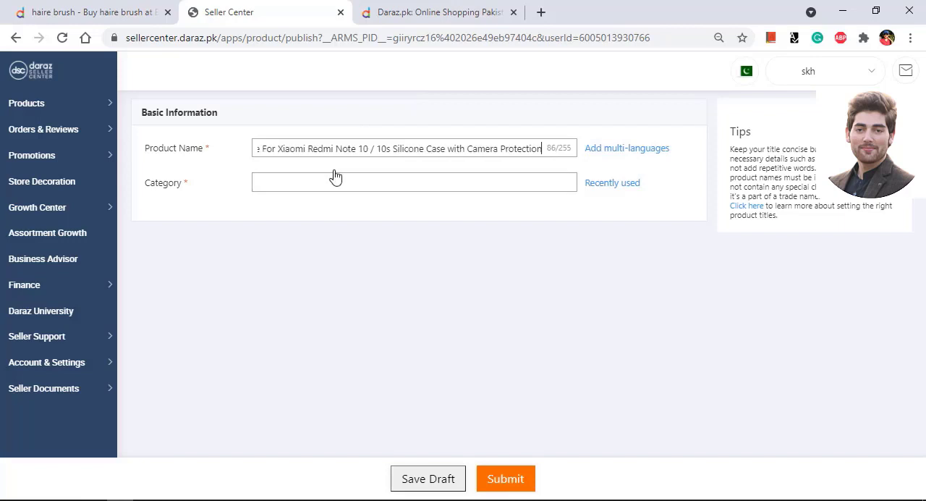
# Step: Set the product category to Mobiles & Tablets / Mobile Accessories / Phone Cases
pyautogui.click(378, 180)
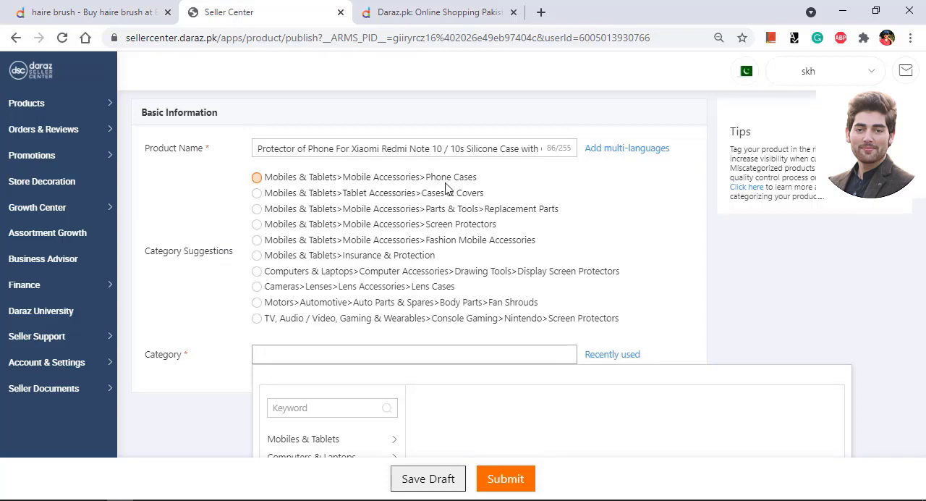
pyautogui.click(391, 178)
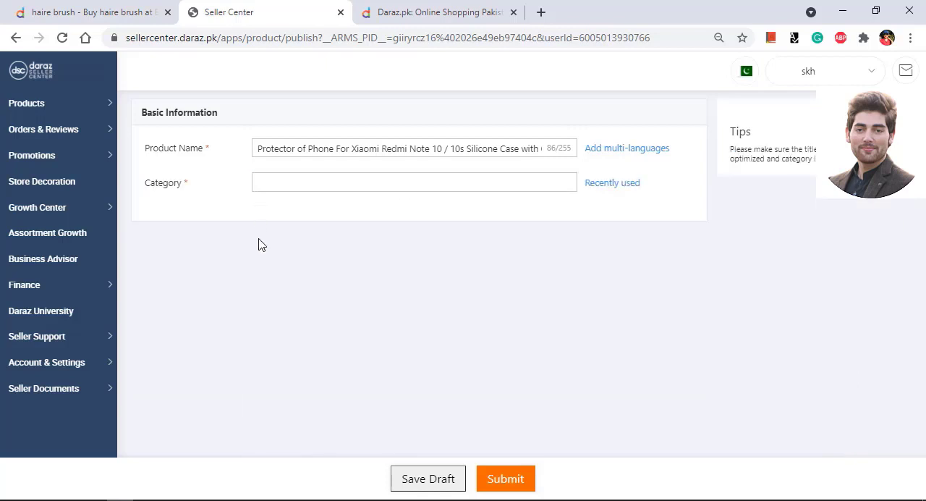
pyautogui.click(439, 187)
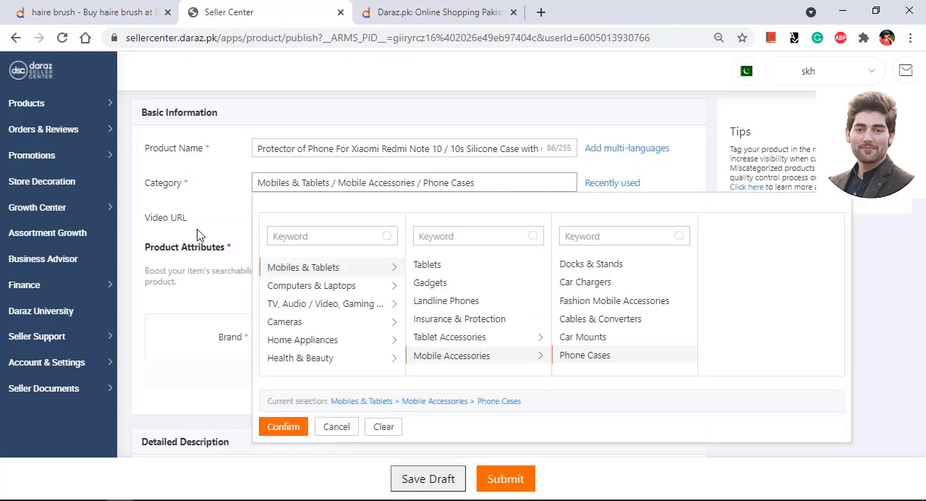
pyautogui.moveTo(142, 228); pyautogui.dragTo(145, 217)
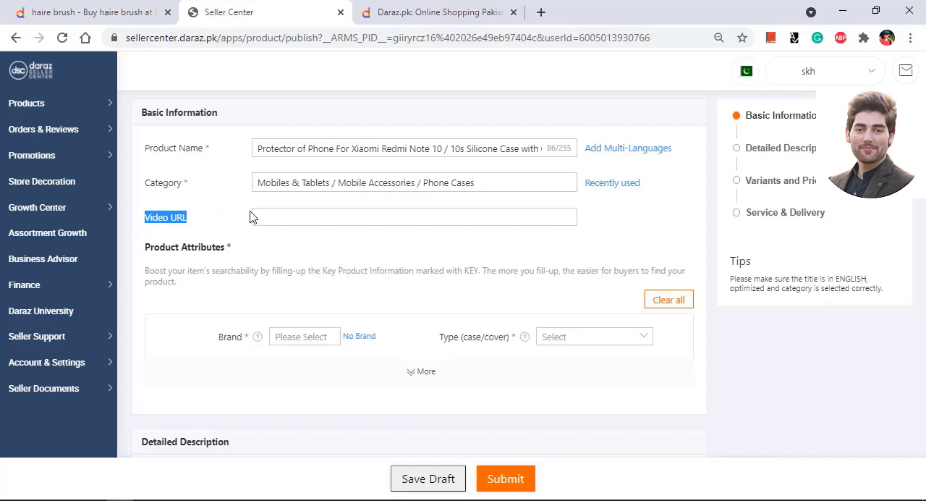
pyautogui.click(269, 214)
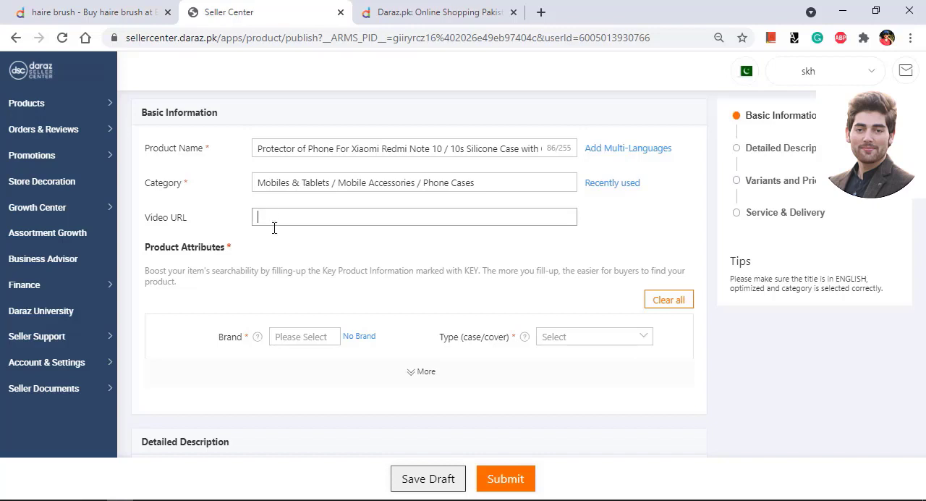
pyautogui.click(276, 239)
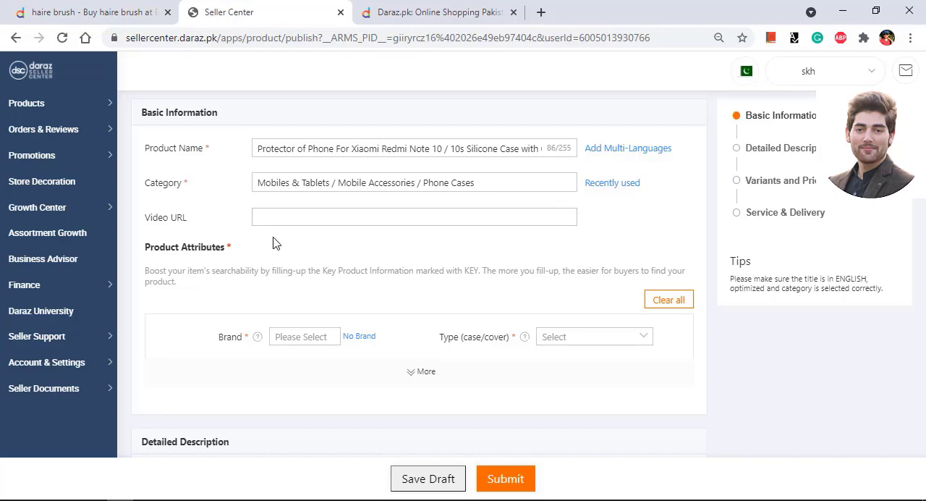
# Step: Try the brand "sk" in the product attributes and set Type (case/cover) to Back Cover
pyautogui.scroll(-1, 274, 241)
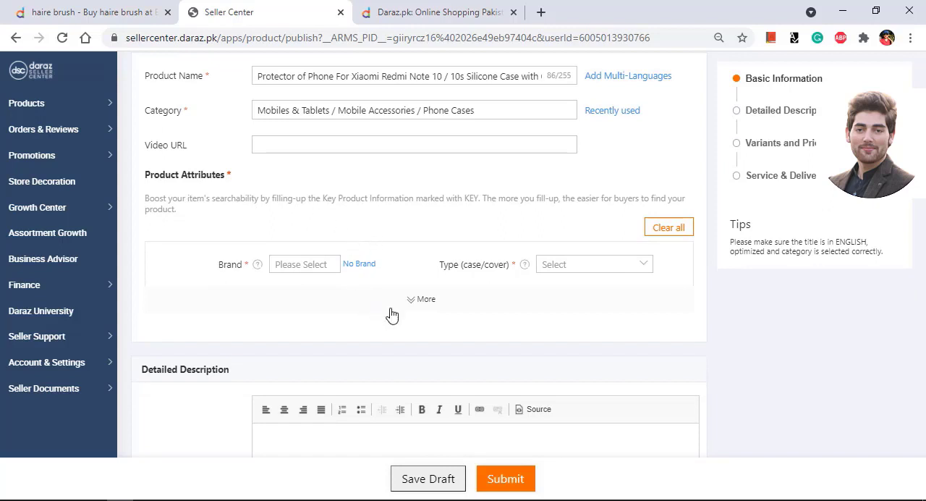
pyautogui.scroll(-2, 390, 314)
pyautogui.scroll(1, 377, 314)
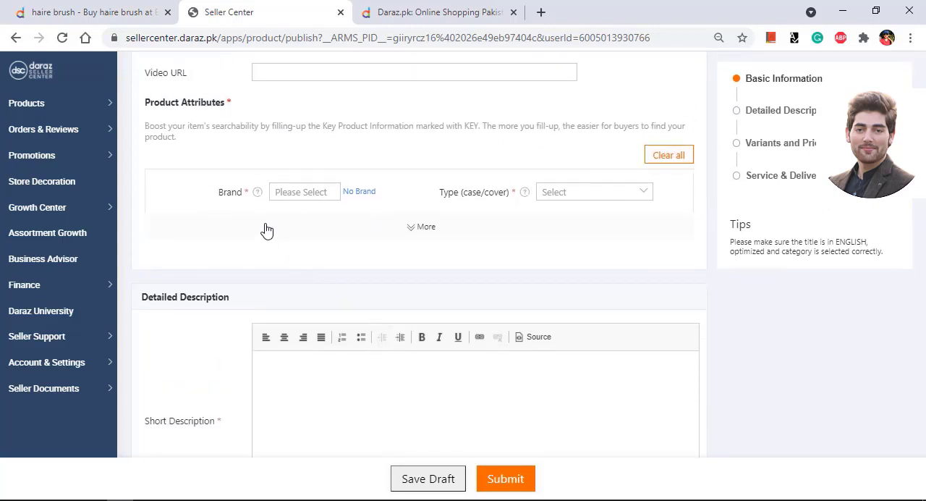
pyautogui.click(318, 194)
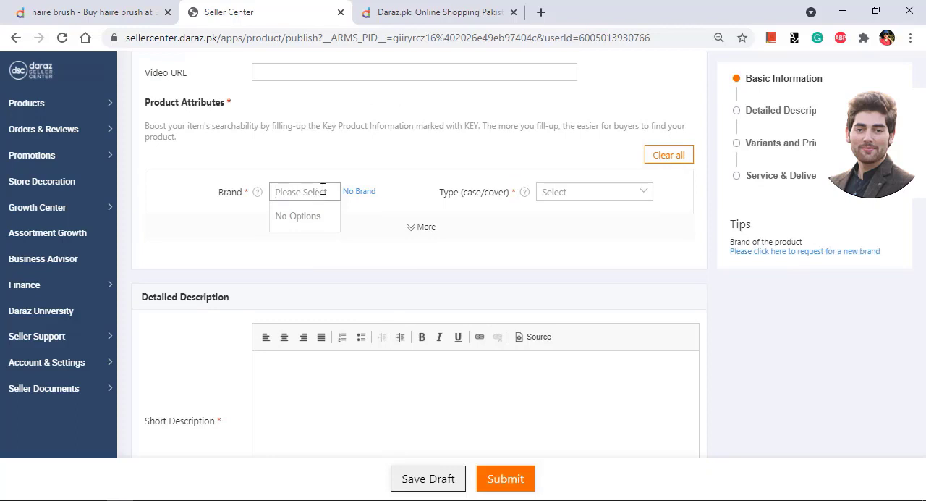
pyautogui.write('skh')
pyautogui.click(343, 250)
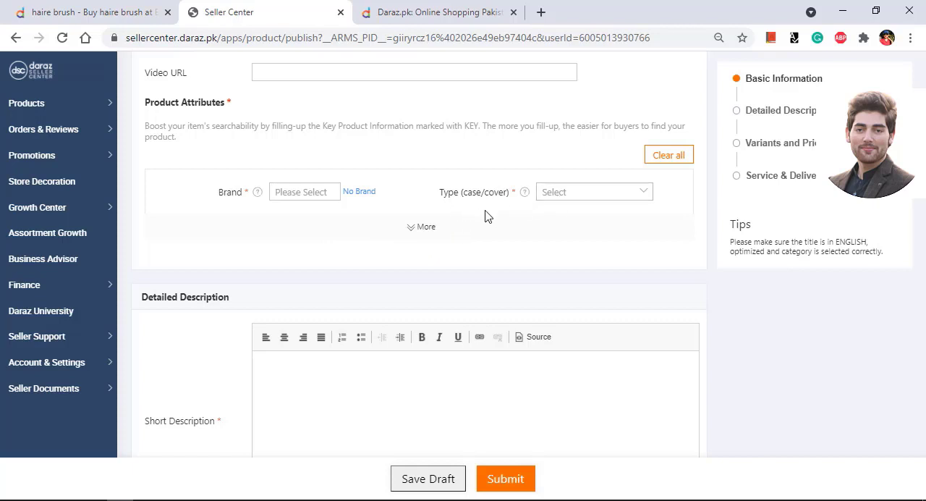
pyautogui.click(589, 200)
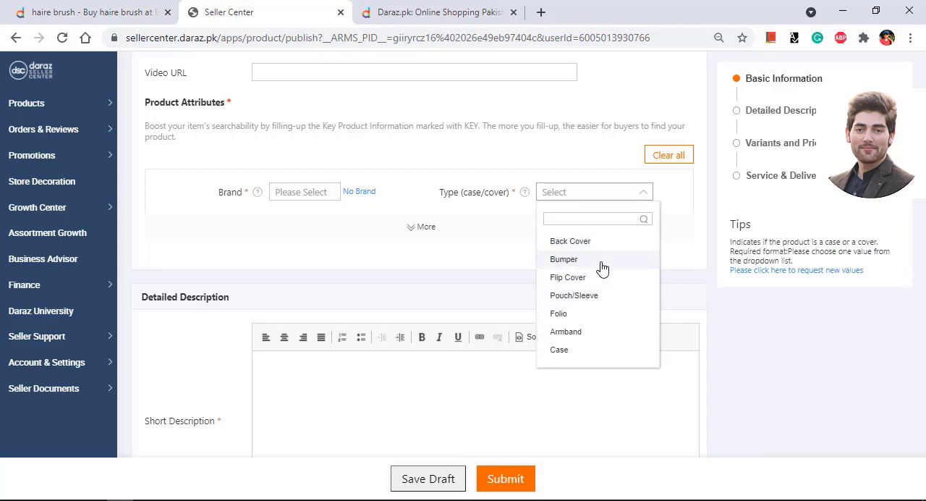
pyautogui.click(593, 242)
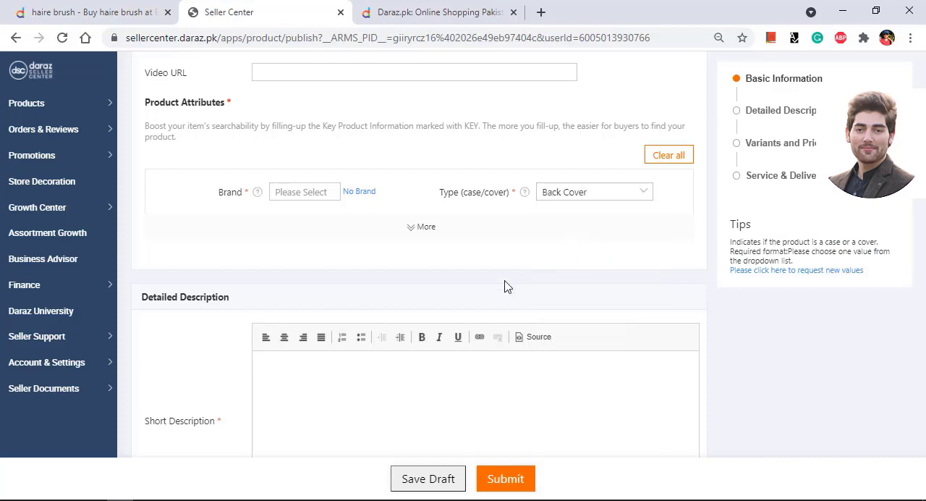
# Step: Expand the additional product attributes, look through the Case Material options and collapse the attributes again
pyautogui.scroll(-1, 430, 244)
pyautogui.click(410, 157)
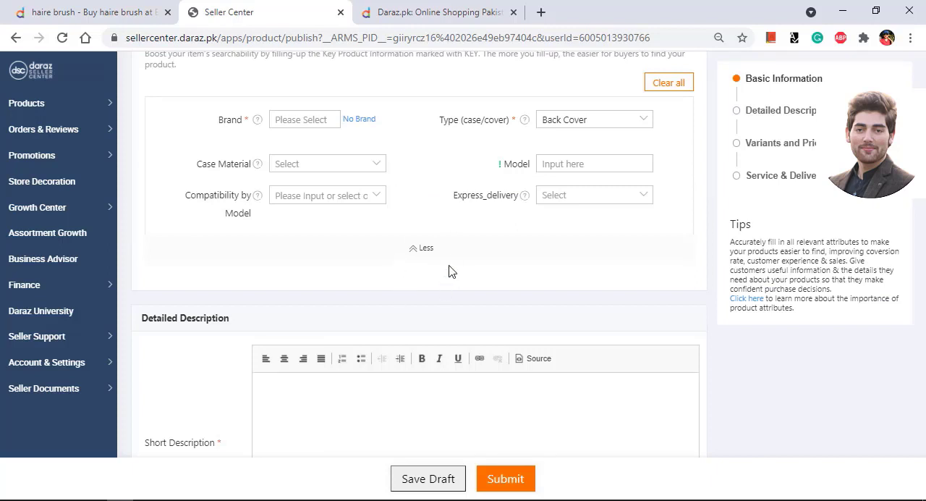
pyautogui.scroll(1, 448, 269)
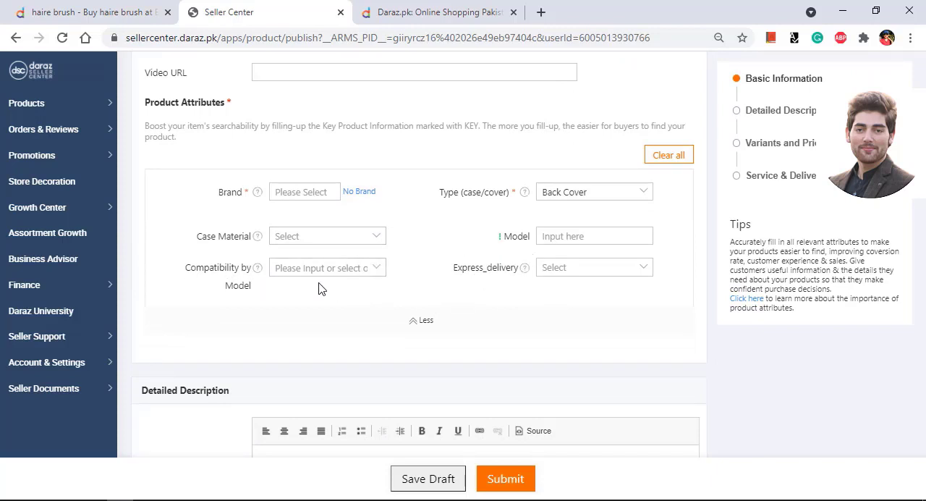
pyautogui.click(379, 239)
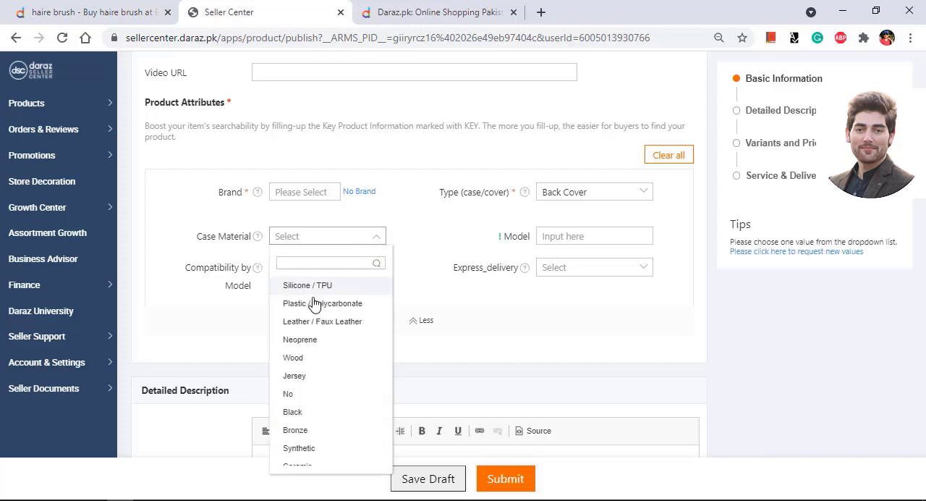
pyautogui.click(515, 337)
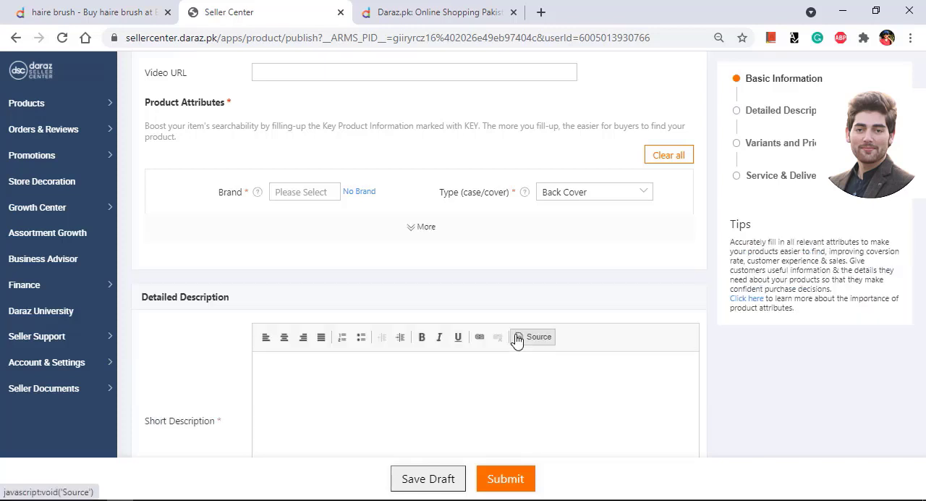
# Step: Copy the "Product details" heading and its three feature bullets from the Word document into the Seller Center Short Description
pyautogui.scroll(-1, 423, 321)
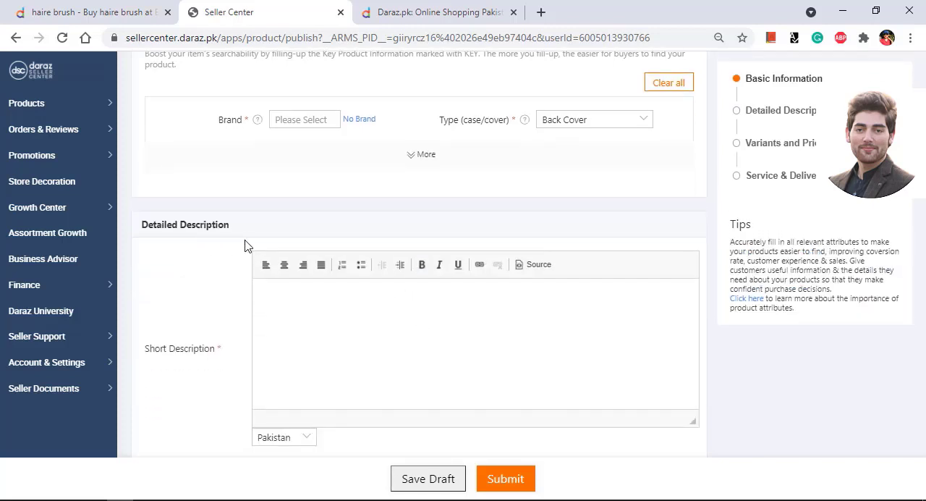
pyautogui.scroll(-1, 217, 225)
pyautogui.click(310, 230)
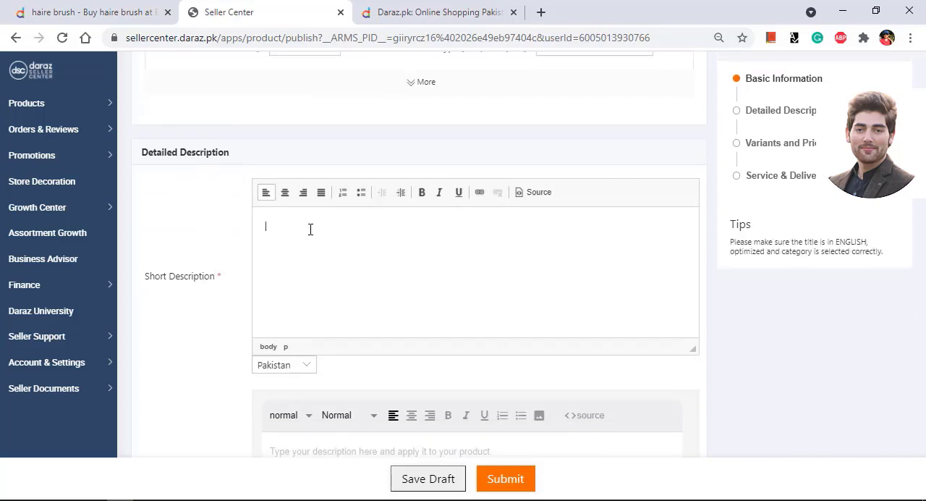
pyautogui.click(153, 499)
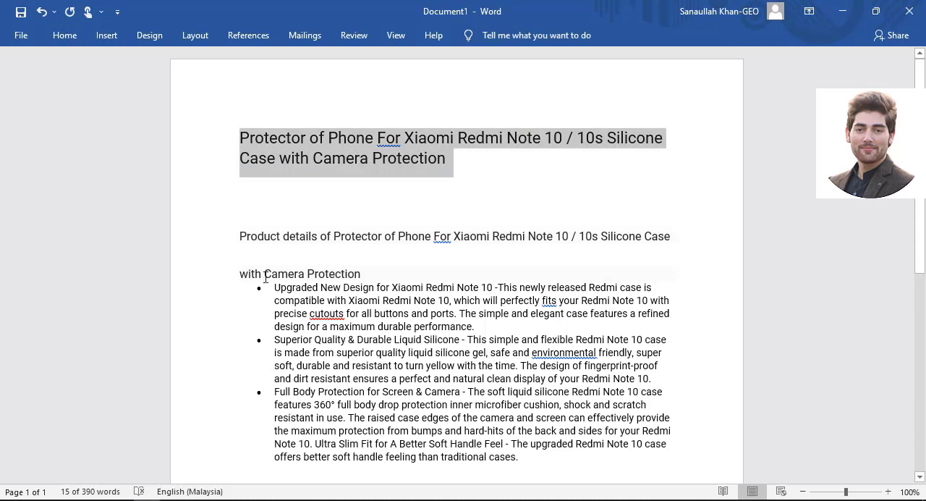
pyautogui.moveTo(240, 237); pyautogui.dragTo(525, 331)
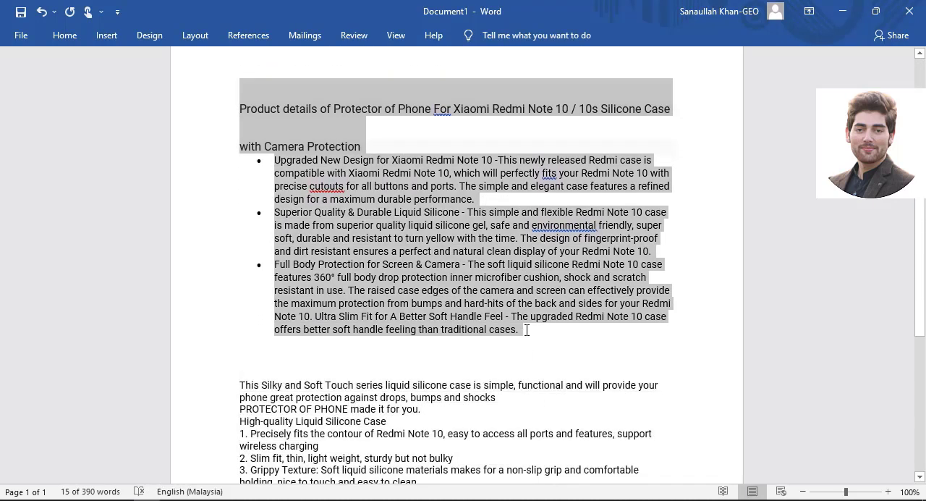
pyautogui.rightClick(461, 300)
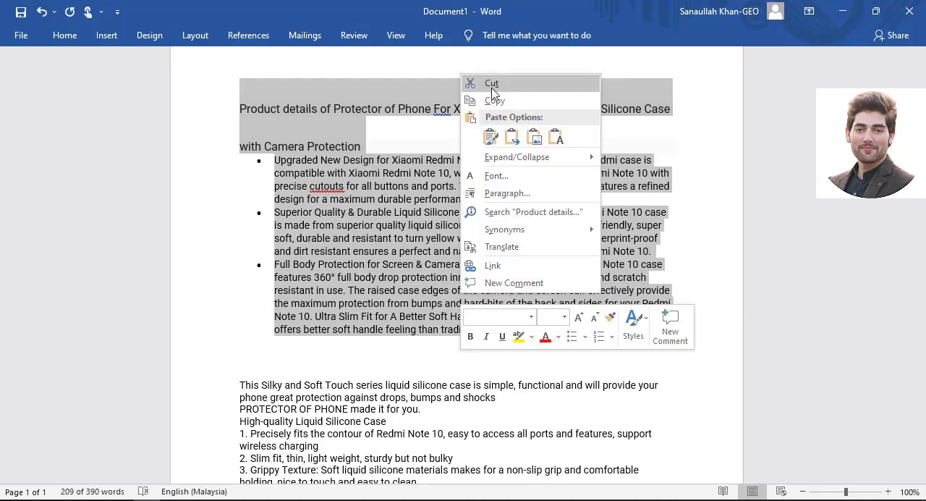
pyautogui.click(494, 101)
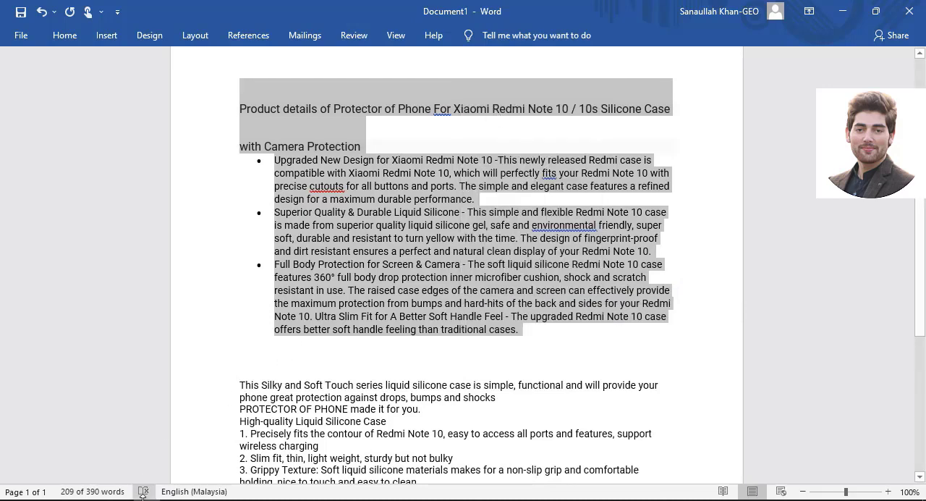
pyautogui.hotkey('alt', 'Tab')
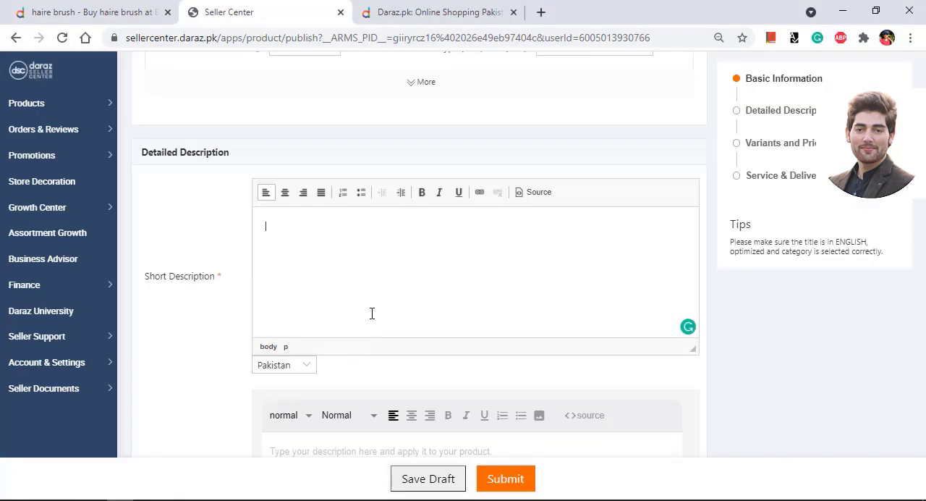
pyautogui.hotkey('ctrl', 'v')
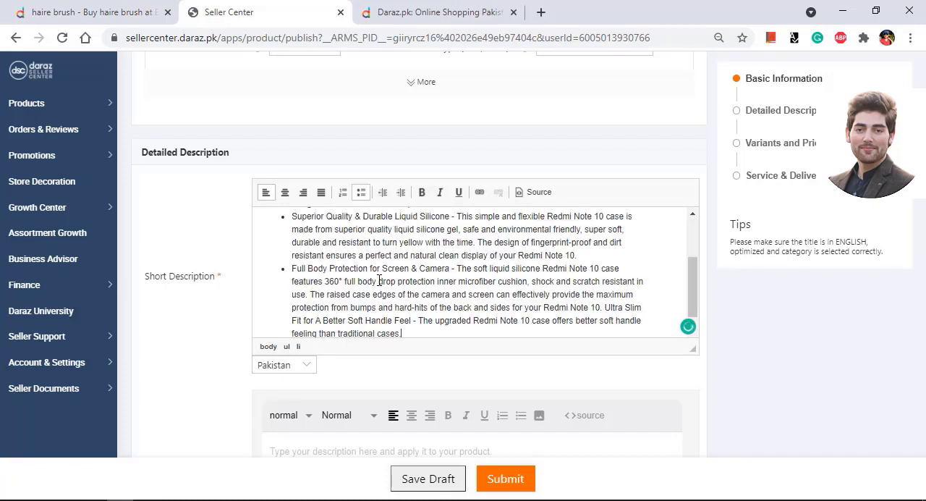
# Step: Apply grammar suggestions in the Short Description: "for maximum durable performance", "environmentally friendly" and "with time"
pyautogui.scroll(5, 431, 312)
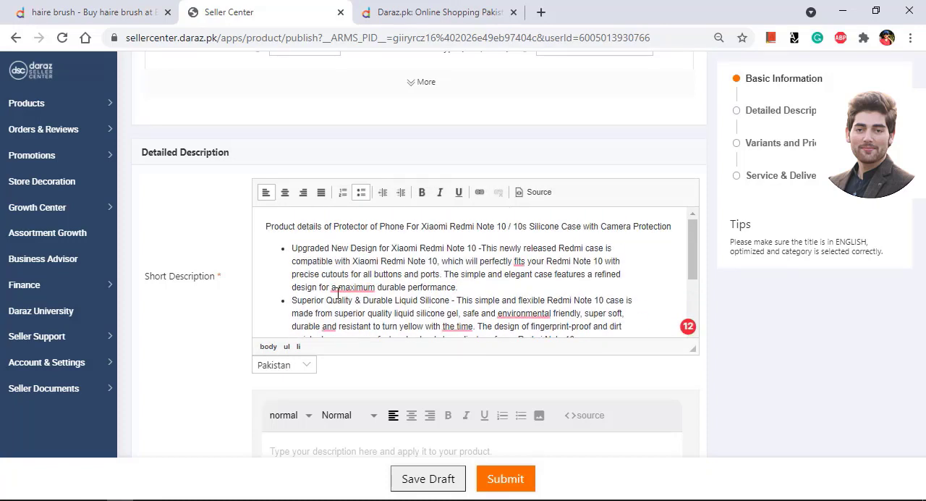
pyautogui.moveTo(342, 287)
pyautogui.click(345, 328)
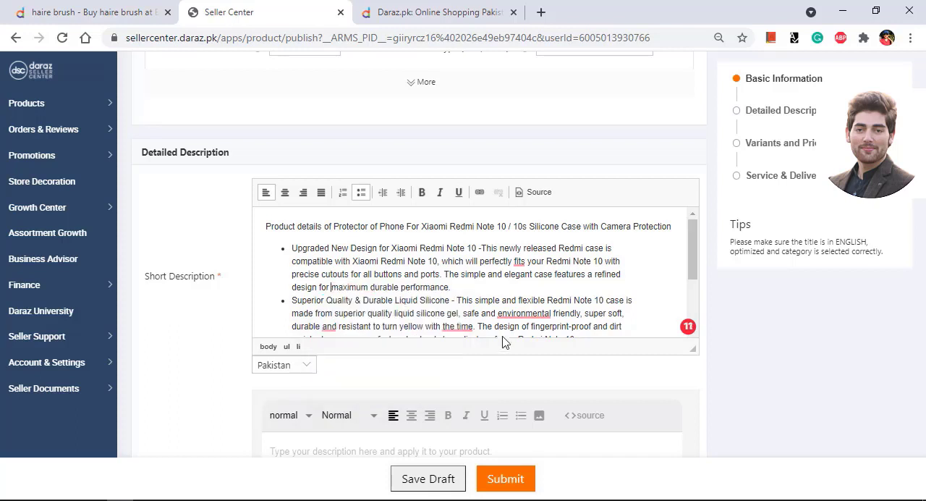
pyautogui.moveTo(517, 314)
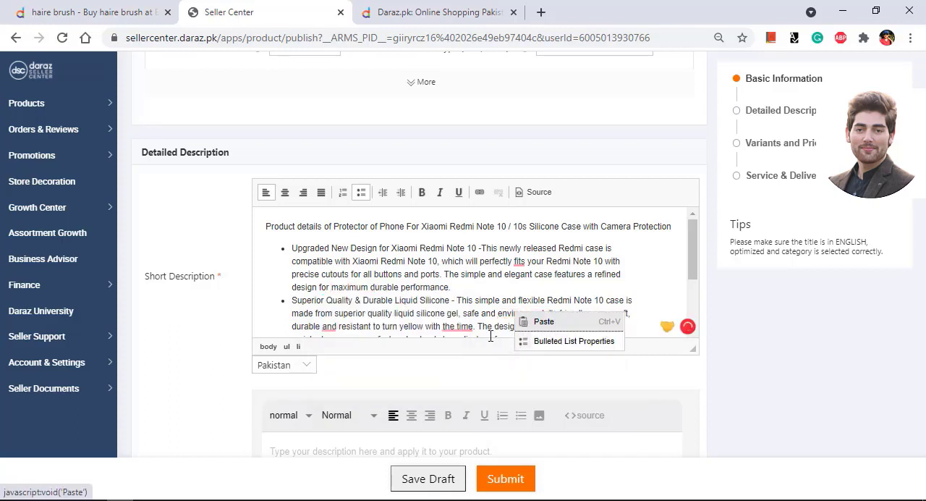
pyautogui.click(447, 333)
pyautogui.moveTo(447, 331)
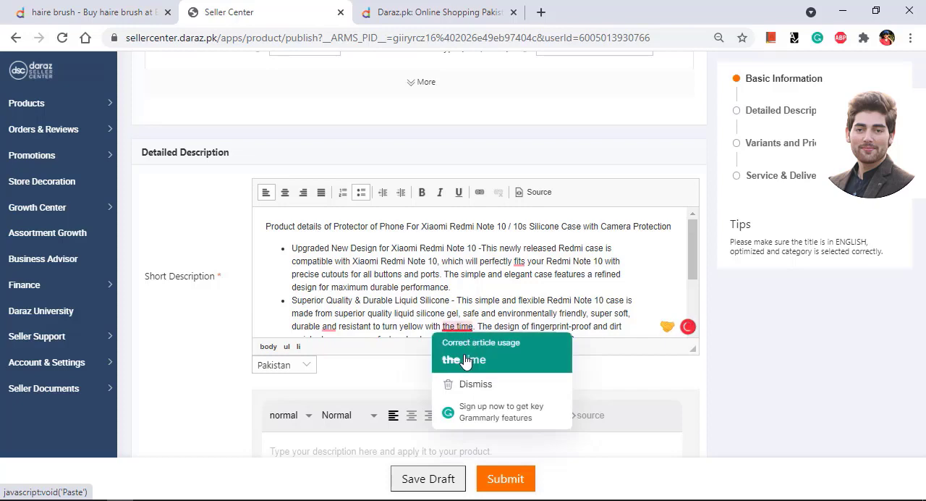
pyautogui.click(465, 360)
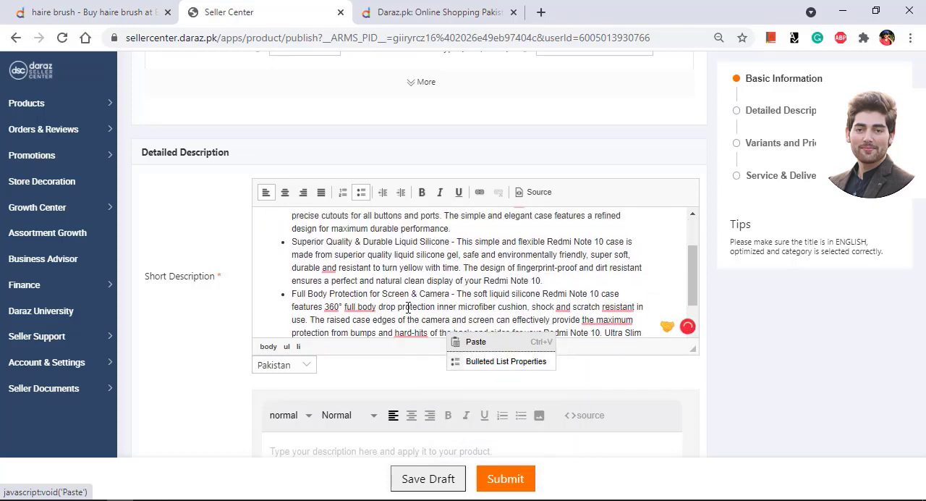
# Step: Copy the "This Silky and Soft Touch series" text with its five numbered points from the Word document into the Seller Center Long Description
pyautogui.scroll(2, 408, 307)
pyautogui.scroll(-3, 487, 405)
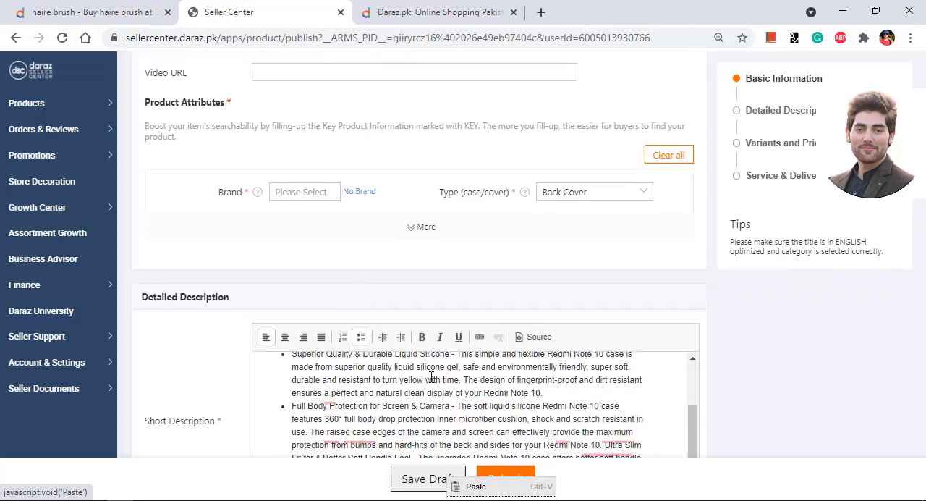
pyautogui.scroll(-4, 487, 405)
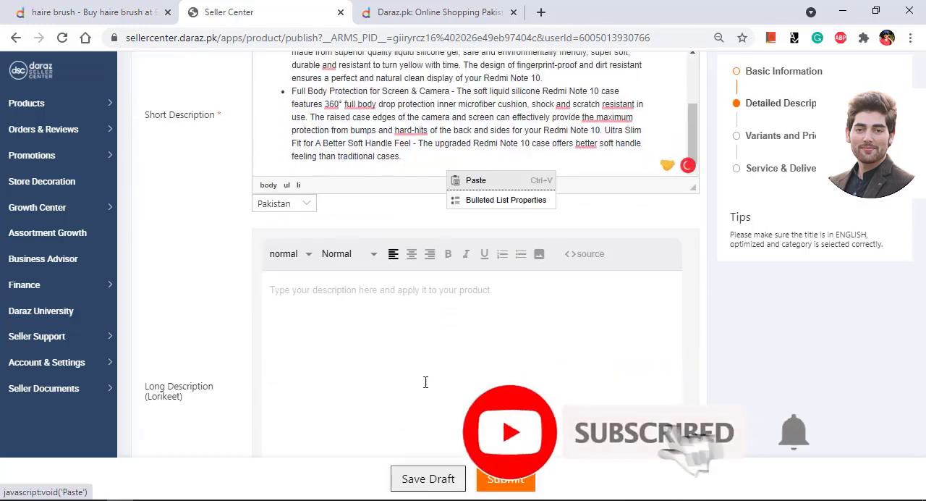
pyautogui.scroll(-3, 355, 366)
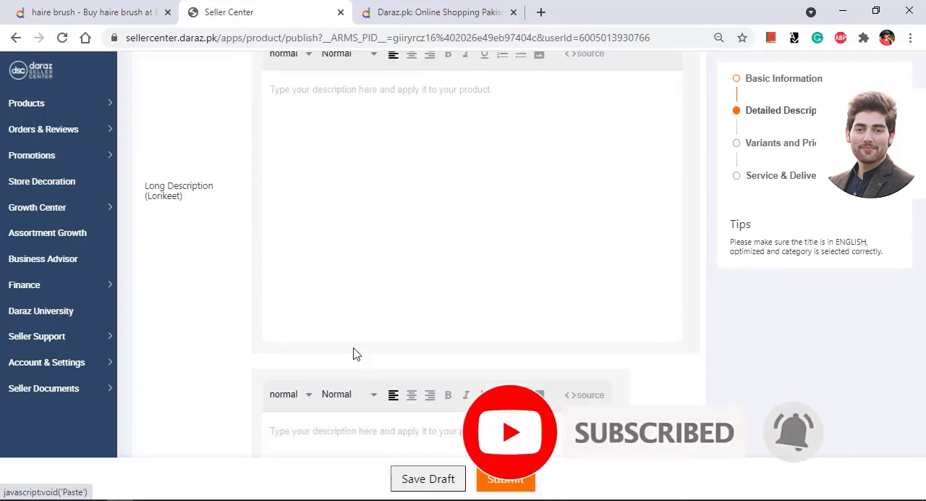
pyautogui.scroll(4, 405, 285)
pyautogui.scroll(-3, 398, 295)
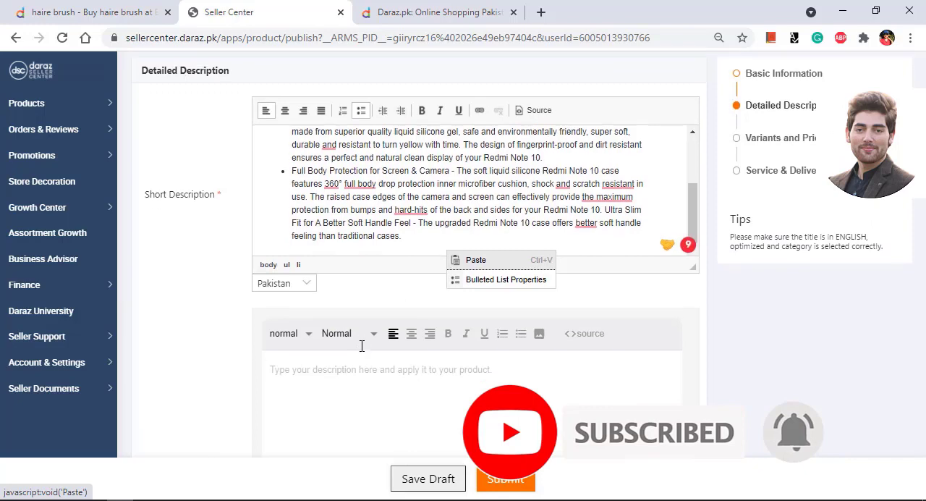
pyautogui.scroll(-1, 347, 260)
pyautogui.click(317, 208)
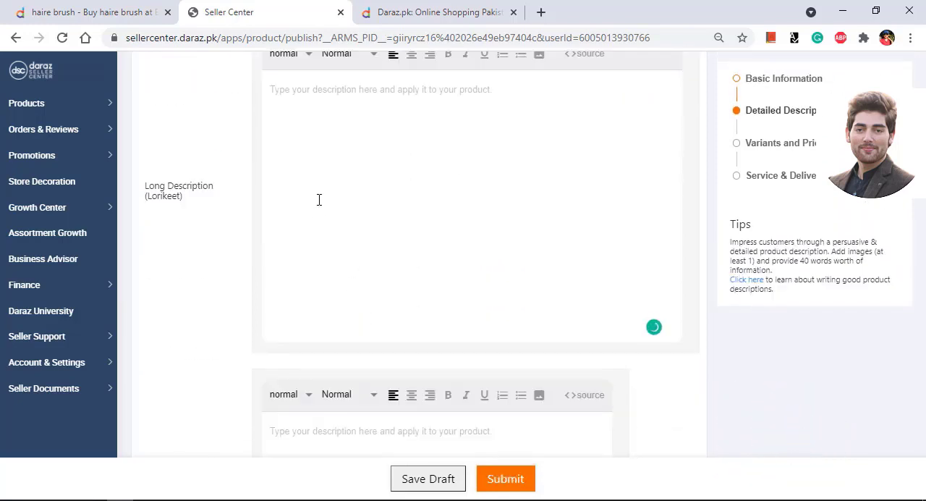
pyautogui.hotkey('alt', 'Tab')
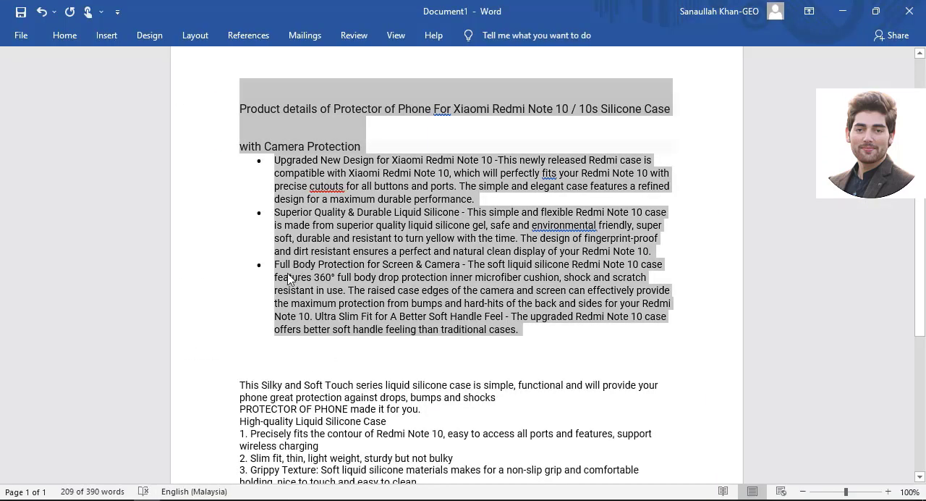
pyautogui.scroll(-2, 274, 377)
pyautogui.moveTo(240, 316); pyautogui.dragTo(538, 462)
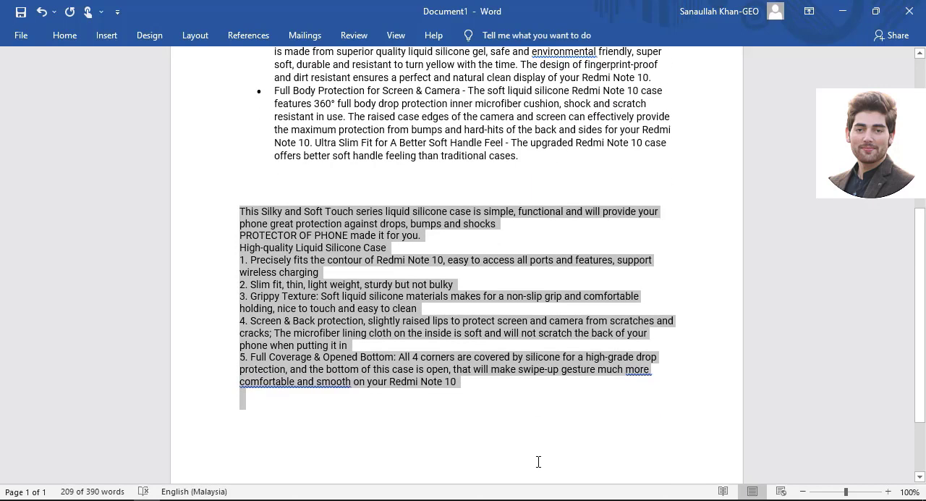
pyautogui.rightClick(386, 375)
pyautogui.click(418, 199)
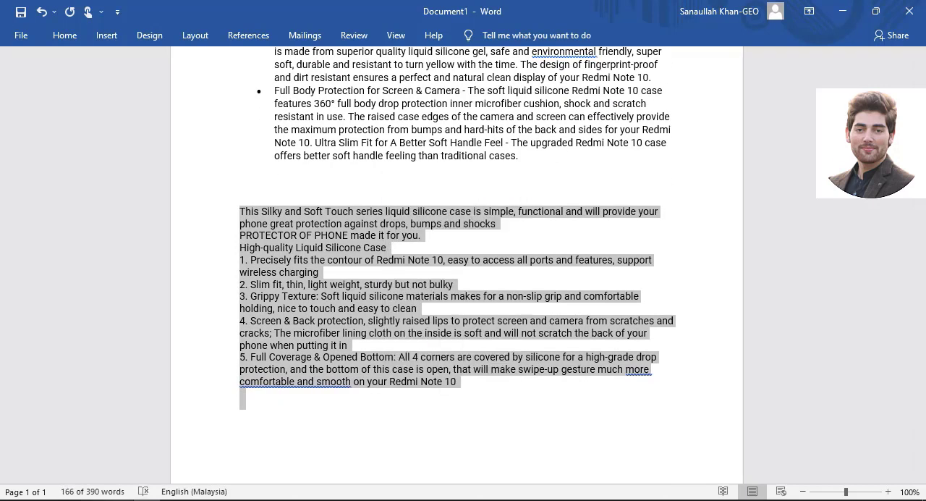
pyautogui.click(120, 499)
pyautogui.scroll(2, 344, 270)
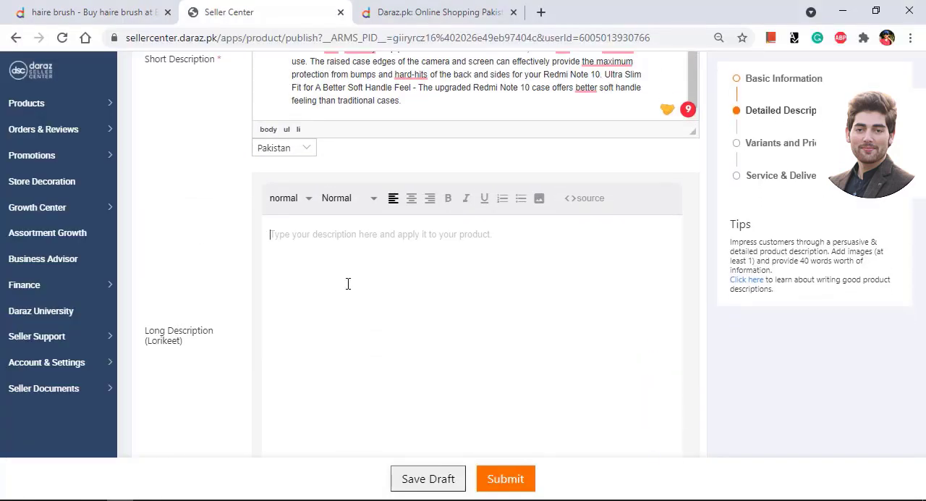
pyautogui.hotkey('ctrl', 'v')
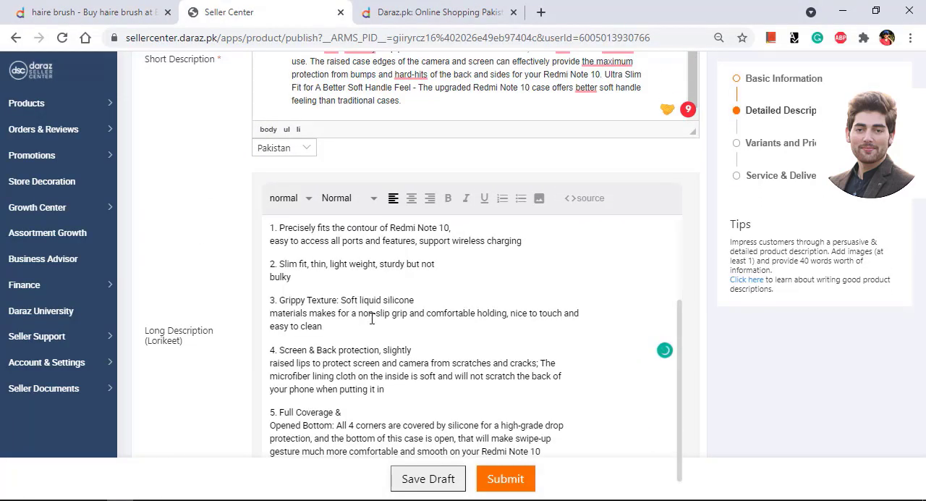
# Step: Copy the Long Description text from "This Silky and Soft Touch series" onward into the required English description
pyautogui.scroll(-5, 449, 367)
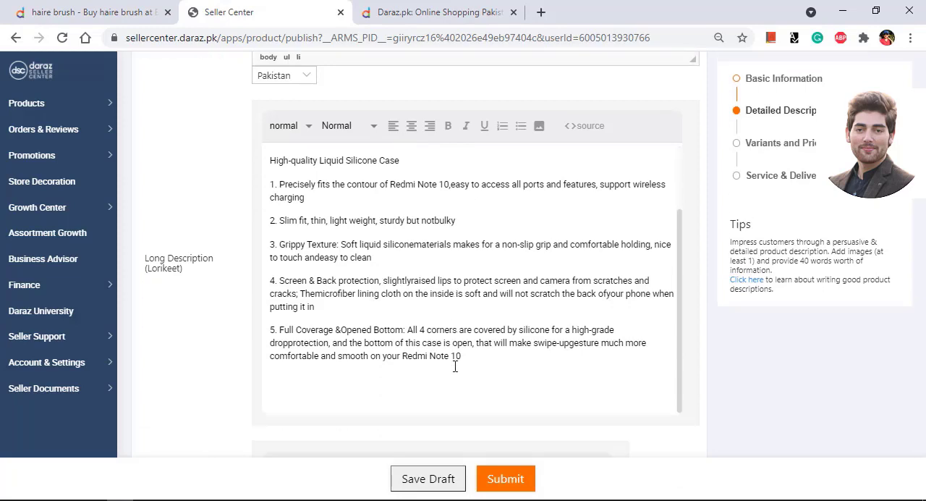
pyautogui.scroll(10, 455, 367)
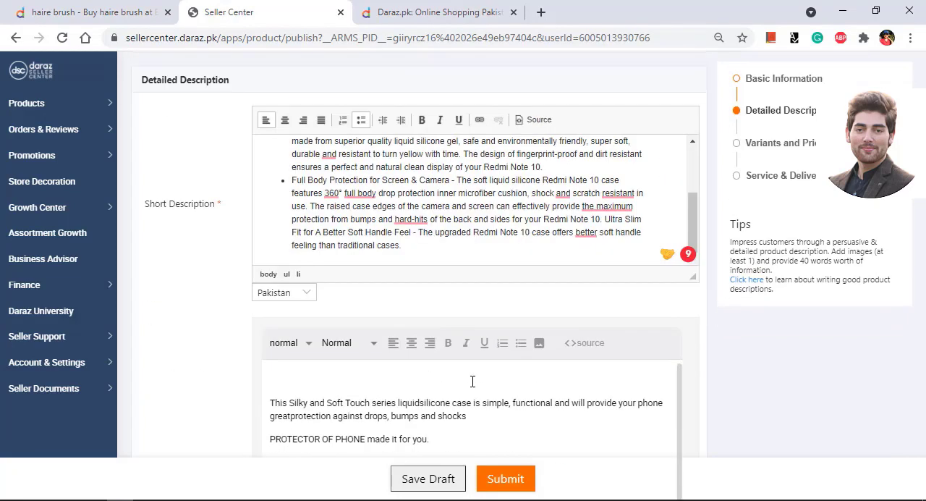
pyautogui.scroll(-3, 471, 387)
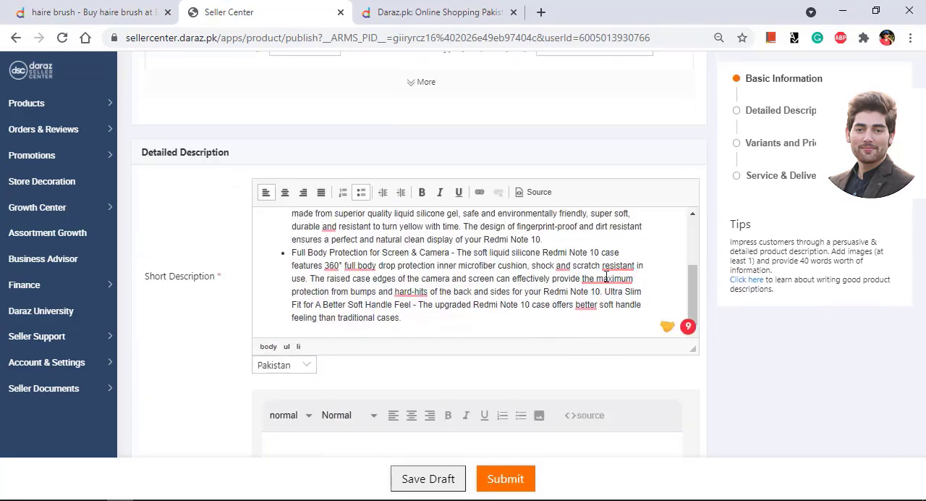
pyautogui.scroll(-5, 369, 345)
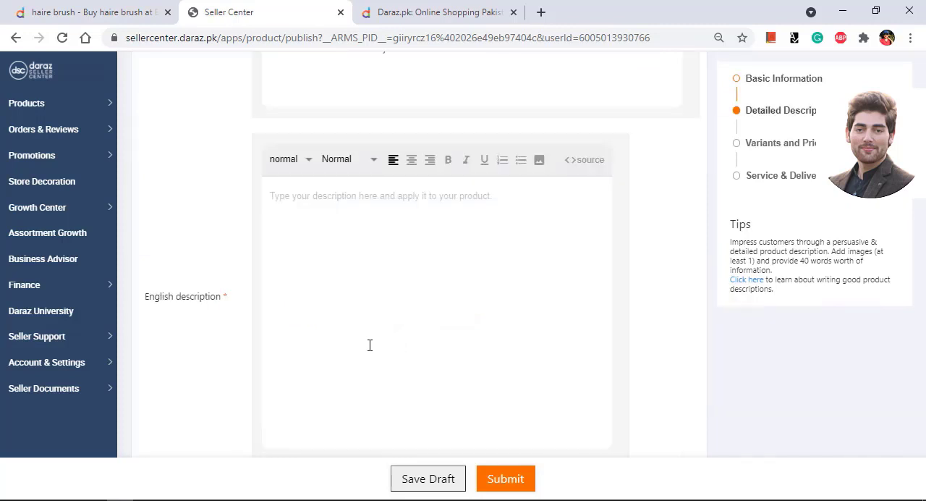
pyautogui.scroll(-1, 369, 345)
pyautogui.moveTo(142, 225); pyautogui.dragTo(229, 233)
pyautogui.click(376, 240)
pyautogui.scroll(3, 375, 240)
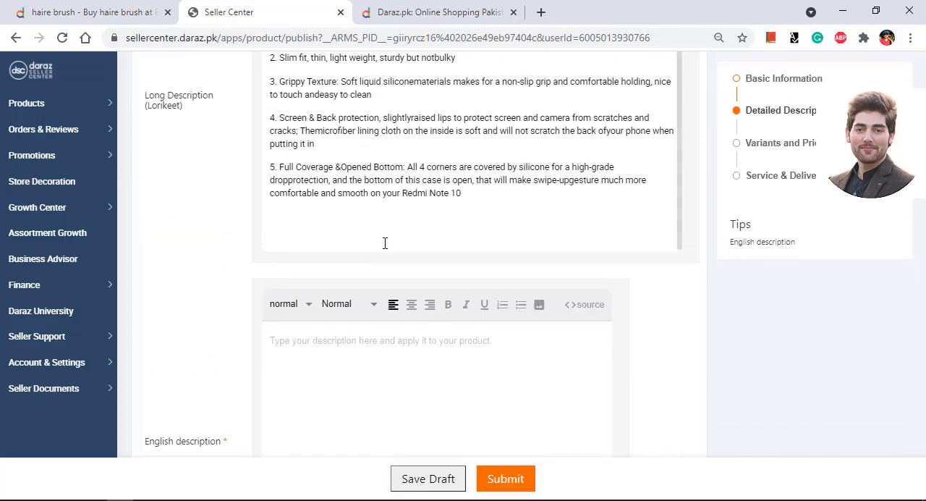
pyautogui.scroll(2, 434, 244)
pyautogui.scroll(-2, 468, 243)
pyautogui.moveTo(488, 199); pyautogui.dragTo(272, 133)
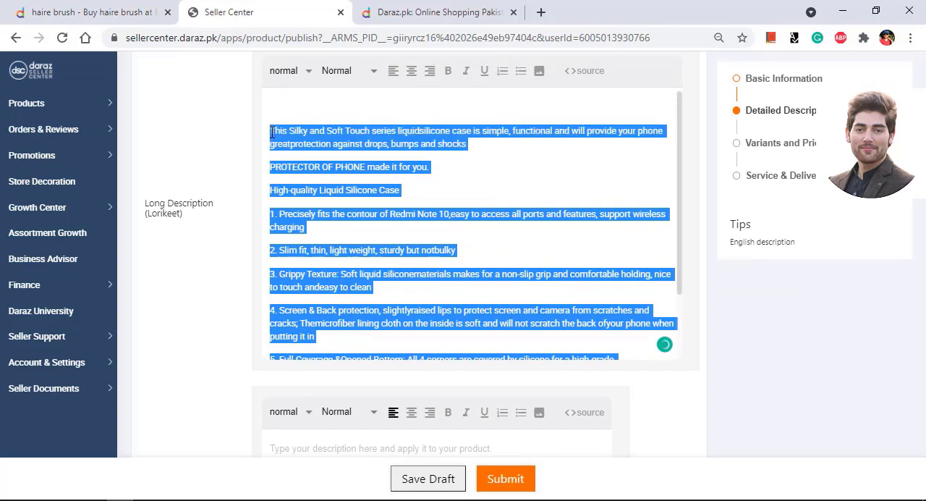
pyautogui.rightClick(265, 136)
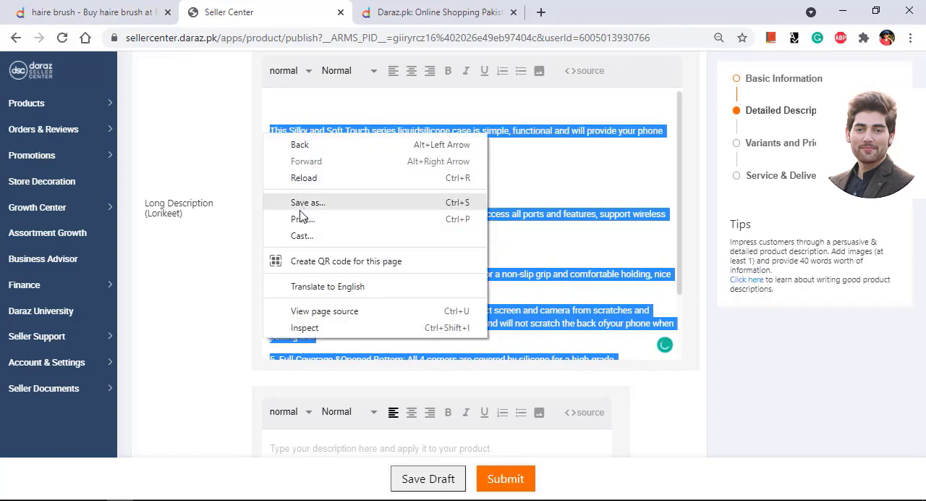
pyautogui.rightClick(518, 125)
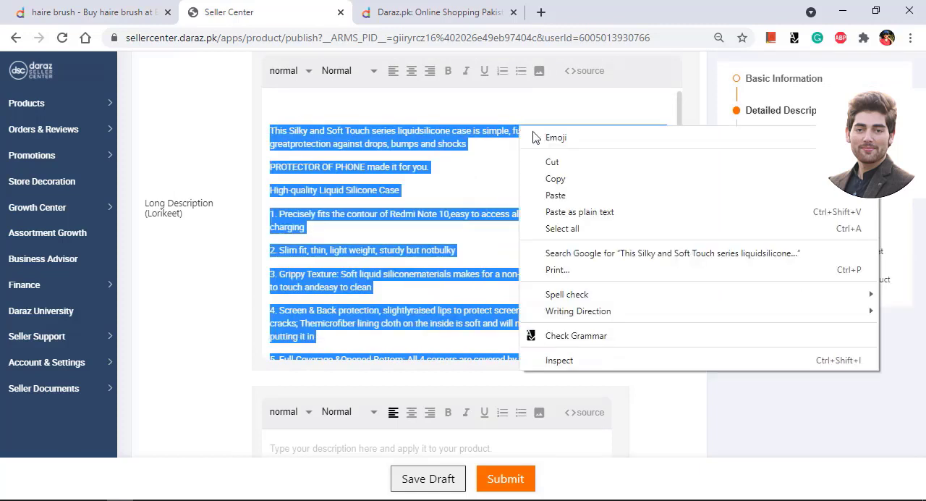
pyautogui.click(555, 178)
pyautogui.scroll(-5, 322, 215)
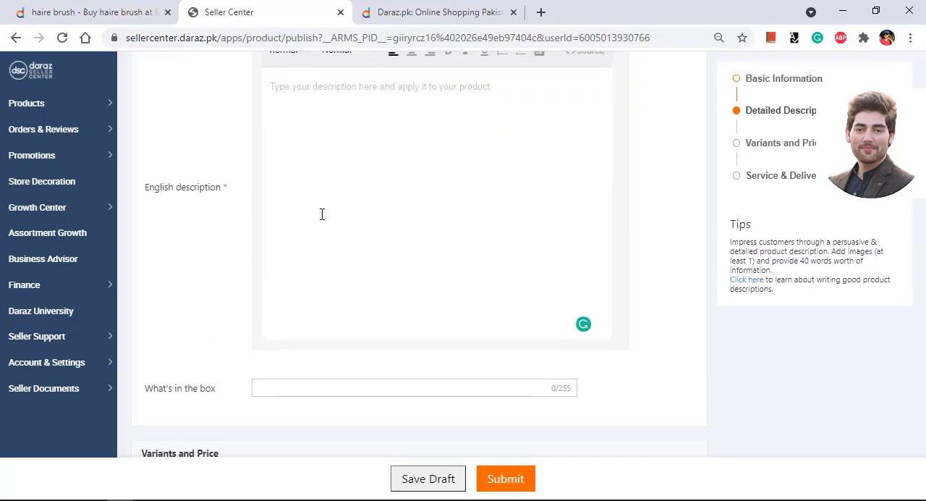
pyautogui.hotkey('ctrl', 'v')
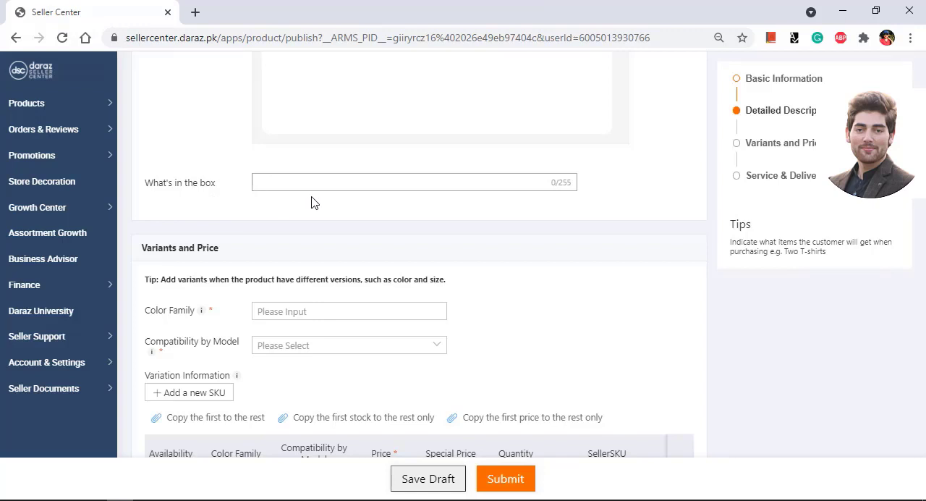
# Step: Fill in What's in the box with "1 * Xiaomi Redmi Note 10 / 10s Liquid Silicone Case with Camera Prote"
pyautogui.hotkey('ctrl', 'v')
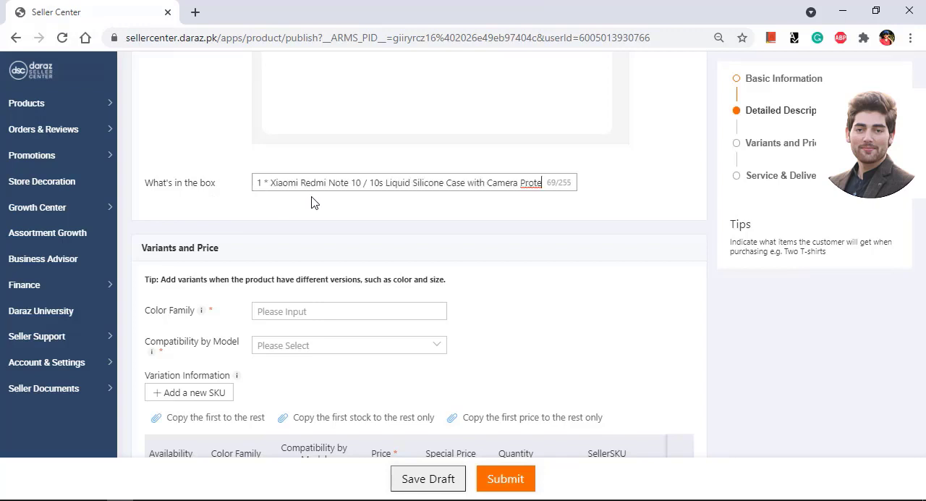
pyautogui.scroll(-1, 308, 258)
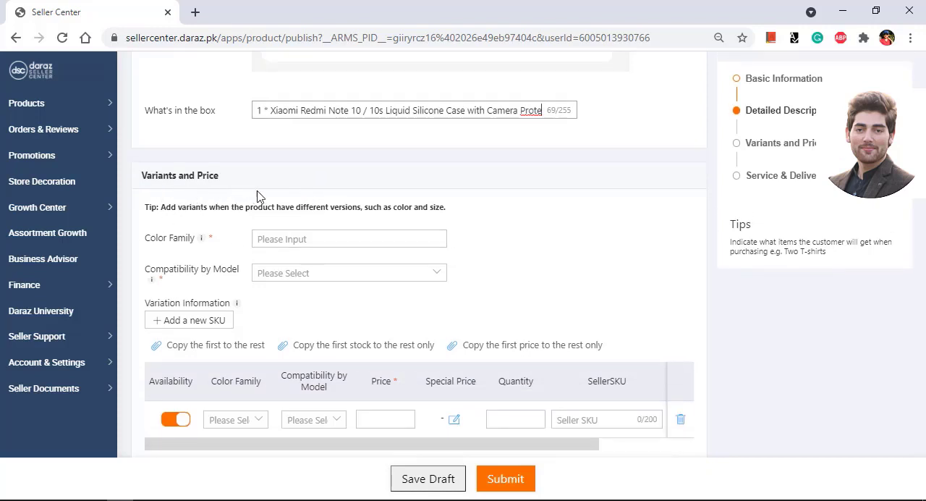
# Step: Set the product's Color Family to Multicolor in Variants and Price
pyautogui.scroll(-1, 340, 230)
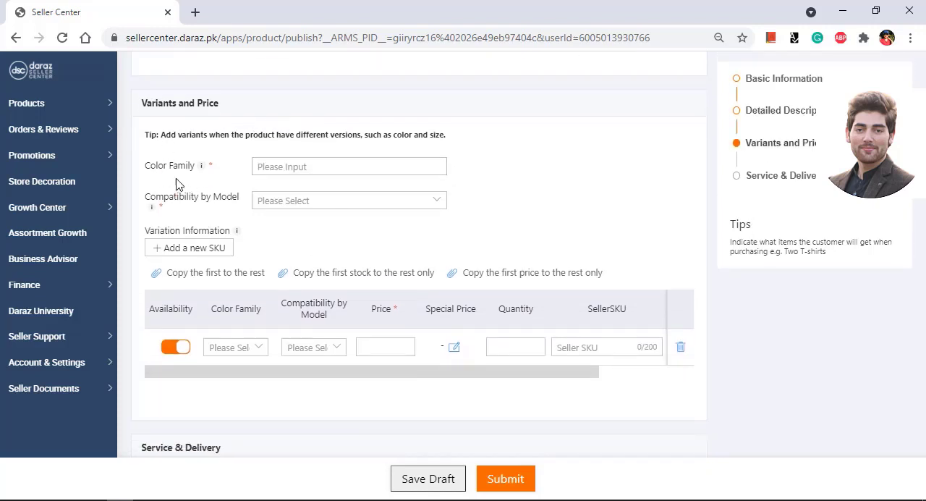
pyautogui.click(326, 167)
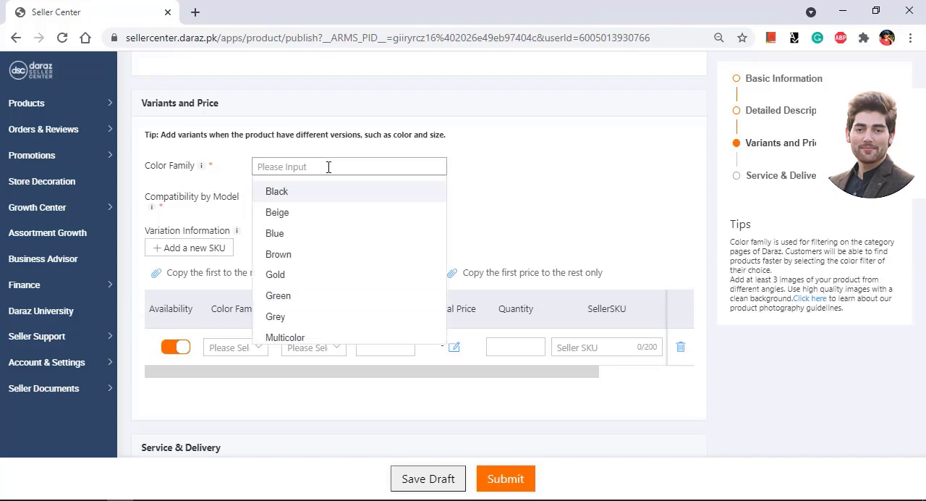
pyautogui.click(298, 338)
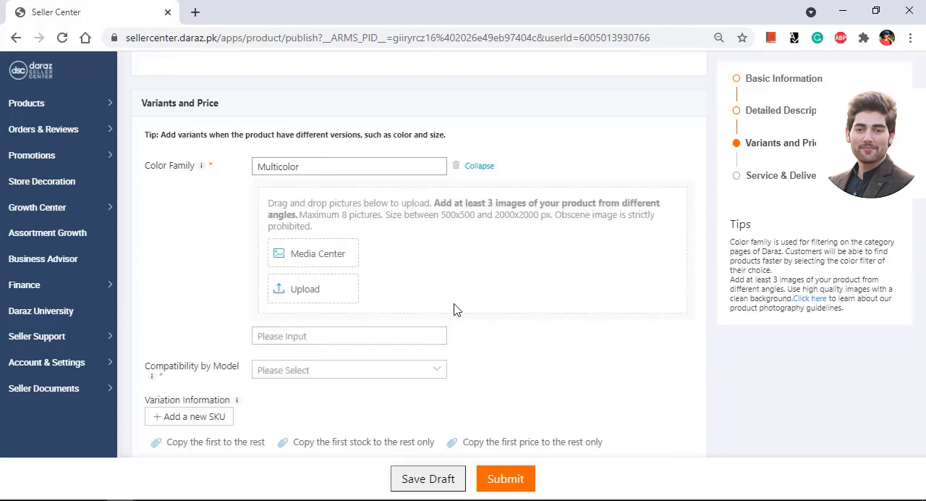
pyautogui.scroll(-1, 453, 310)
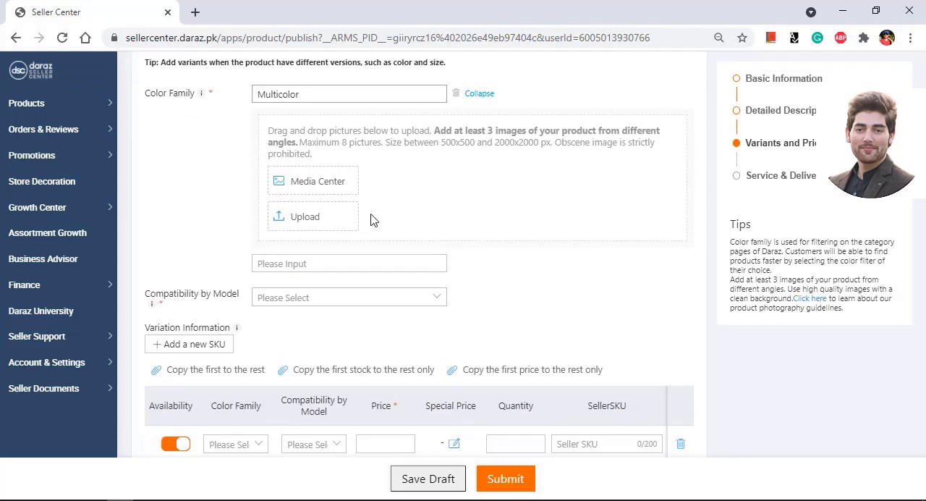
pyautogui.click(293, 226)
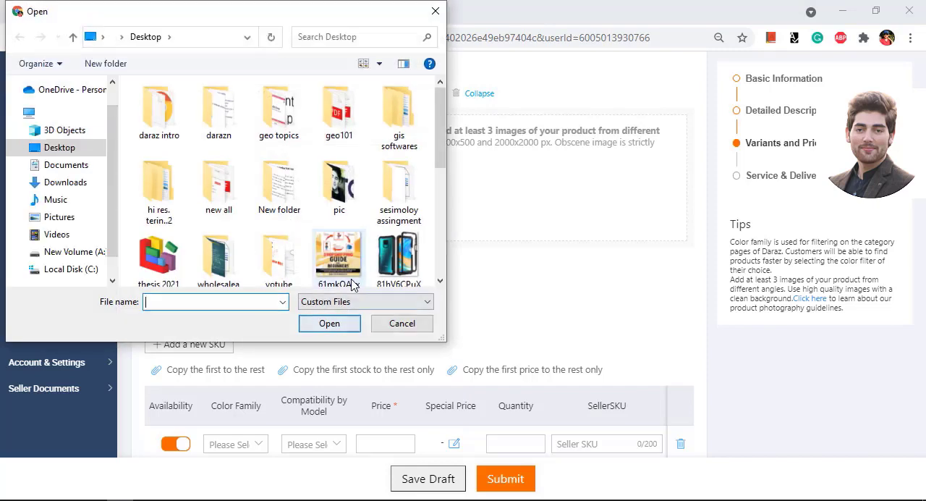
pyautogui.scroll(-1, 356, 213)
pyautogui.click(394, 141)
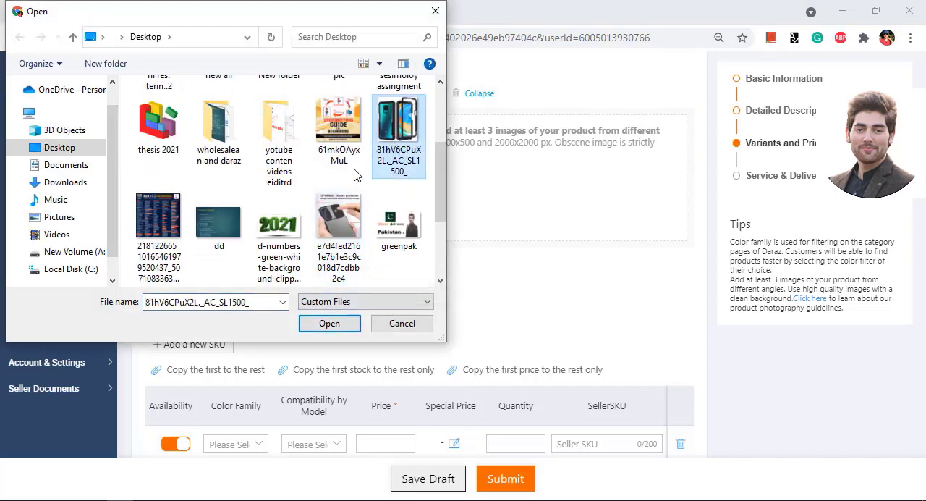
pyautogui.click(335, 233)
pyautogui.click(401, 324)
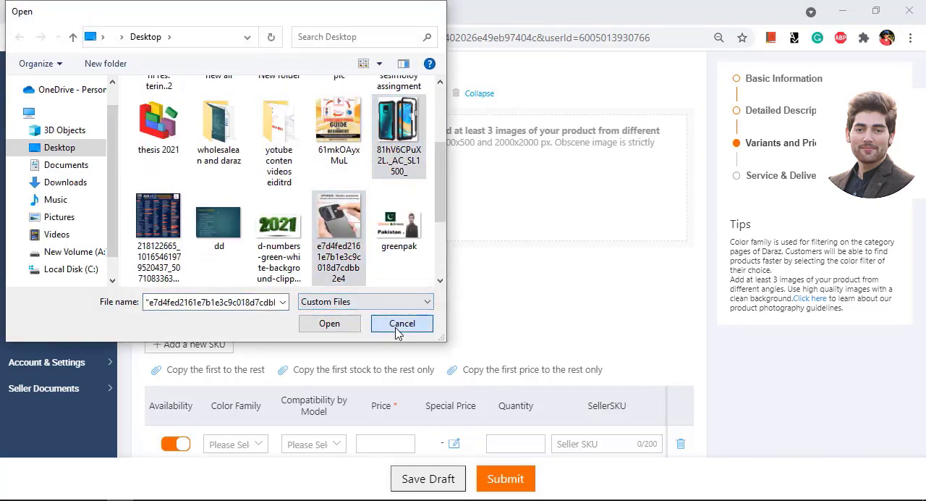
# Step: Choose Apple iPhone SE as the Compatibility by Model value
pyautogui.scroll(-1, 315, 368)
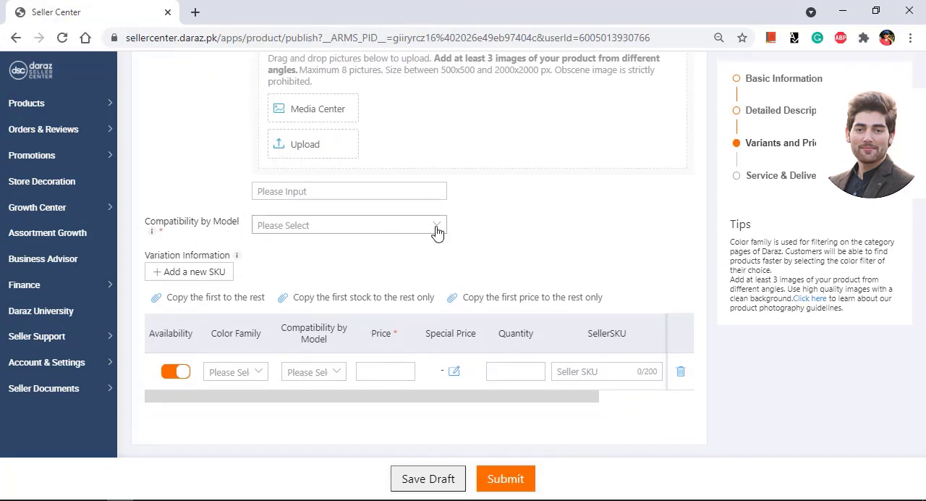
pyautogui.click(437, 230)
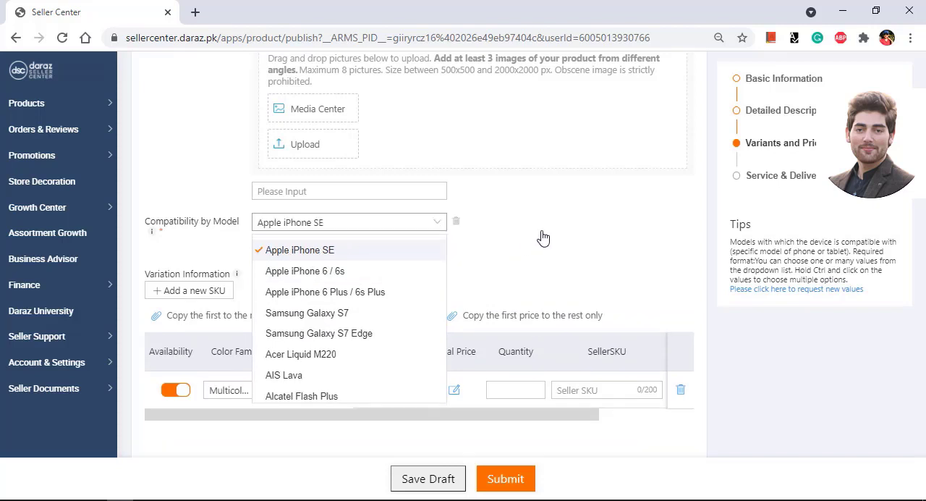
pyautogui.scroll(-1, 232, 331)
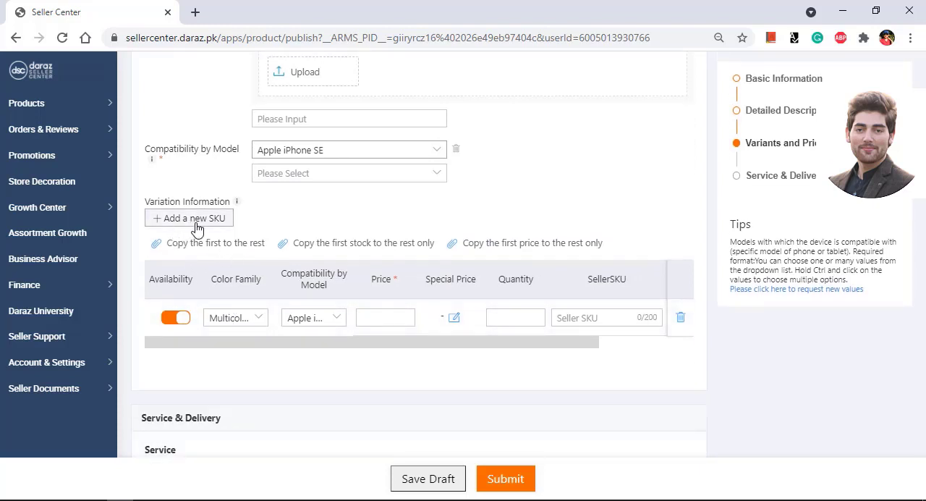
# Step: Fill in the variant row with price 400, quantity 50 and SellerSKU "iphons6"
pyautogui.scroll(-2, 347, 380)
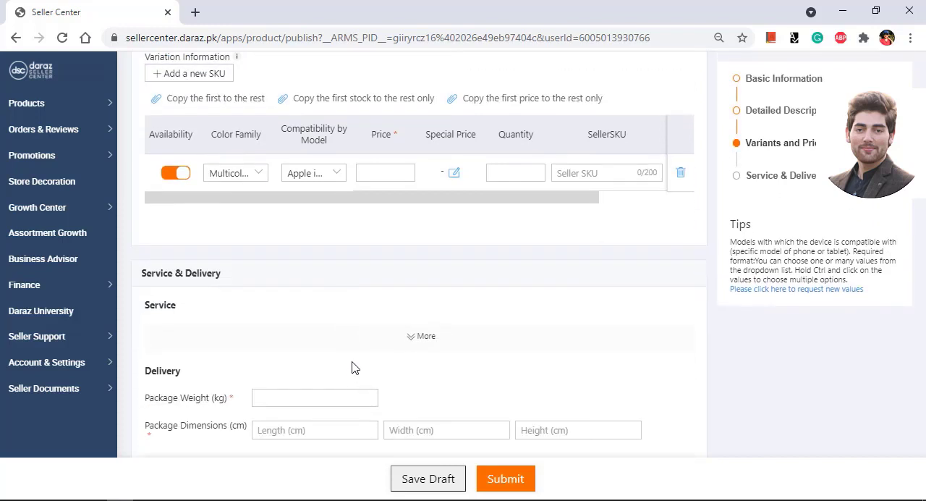
pyautogui.click(377, 174)
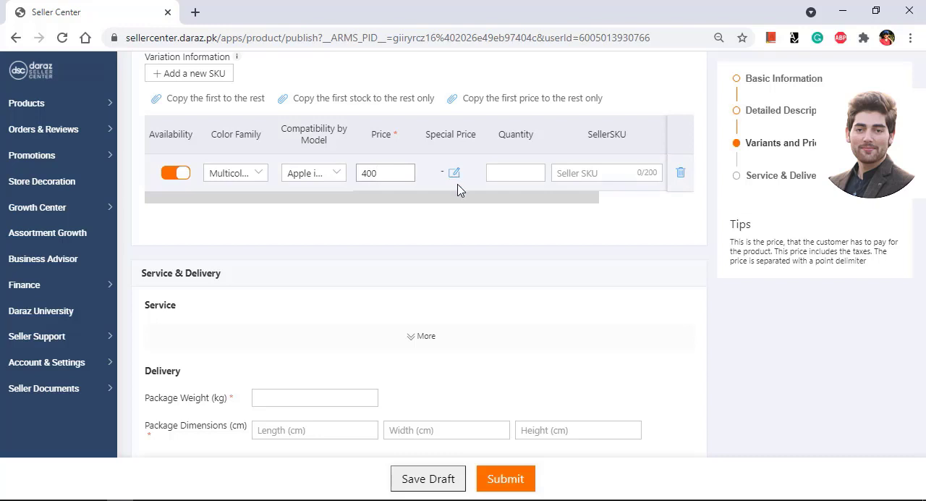
pyautogui.click(507, 175)
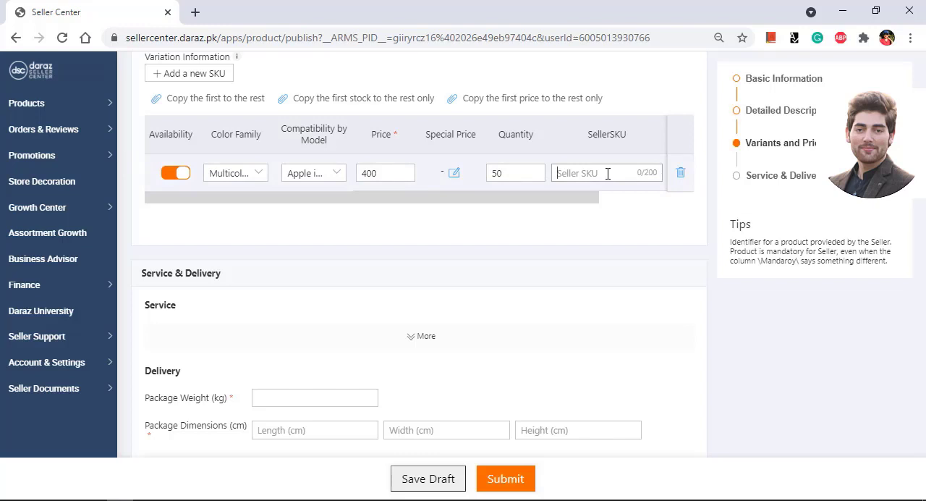
pyautogui.write('iphons6')
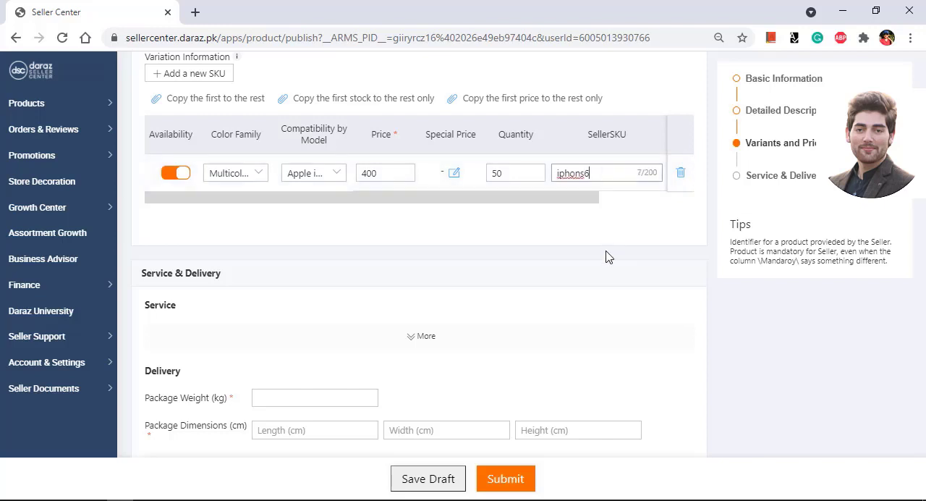
# Step: Expand the Service settings and set the Warranty Type to No Warranty
pyautogui.scroll(-4, 505, 287)
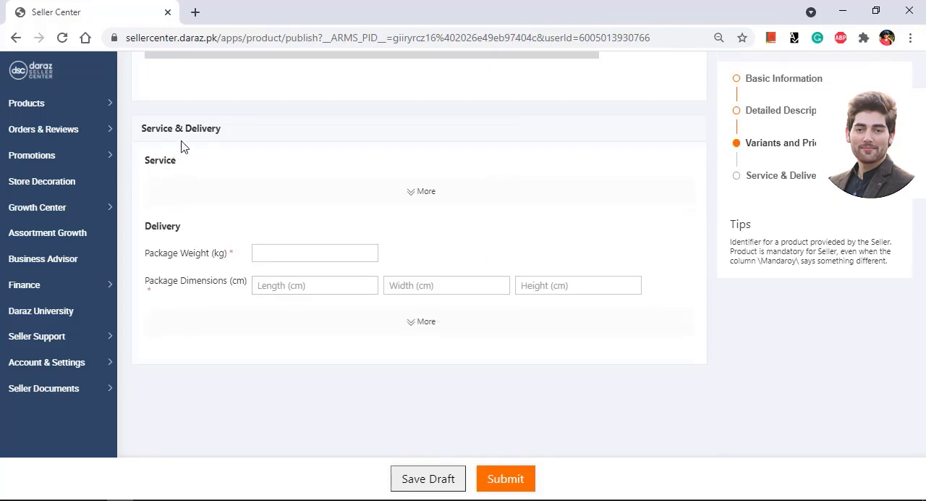
pyautogui.click(425, 193)
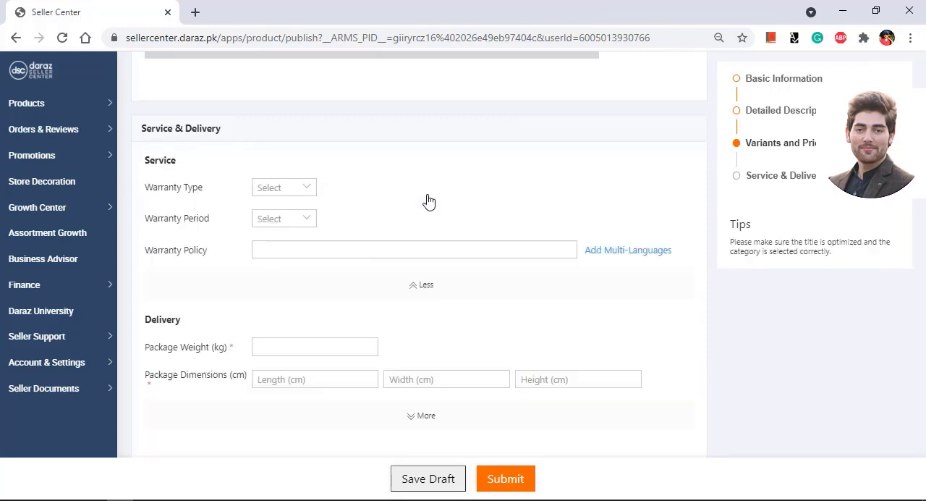
pyautogui.click(273, 191)
pyautogui.click(286, 214)
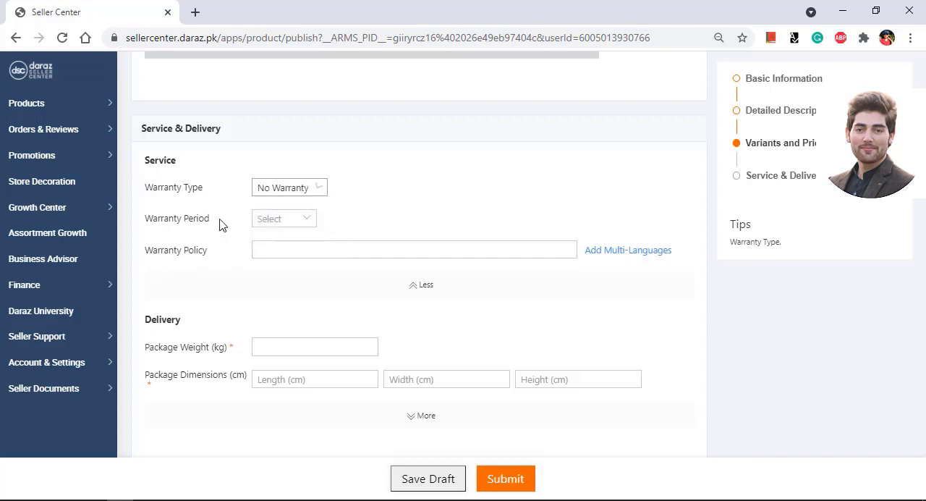
pyautogui.click(300, 225)
pyautogui.click(165, 273)
# Step: Set the package weight to 0.5 kg and the package dimensions to 28 × 23 × 4 cm
pyautogui.scroll(-2, 410, 173)
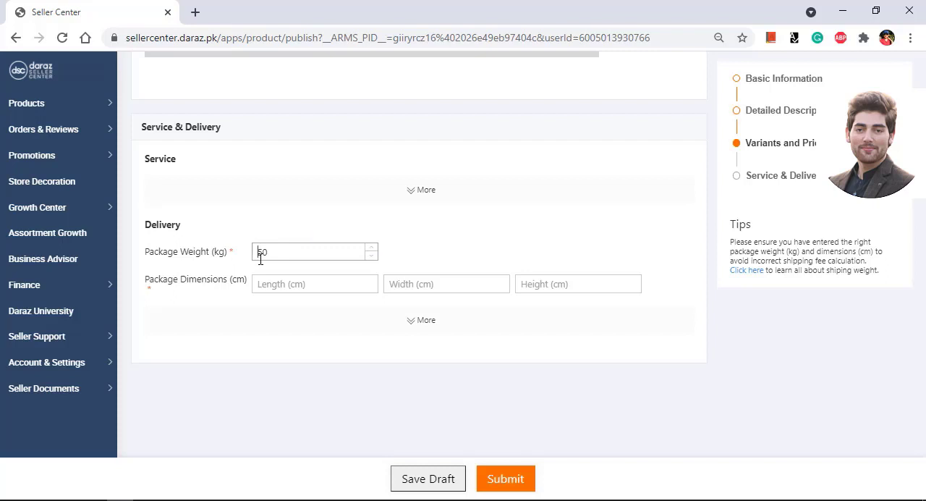
pyautogui.write('.')
pyautogui.click(283, 283)
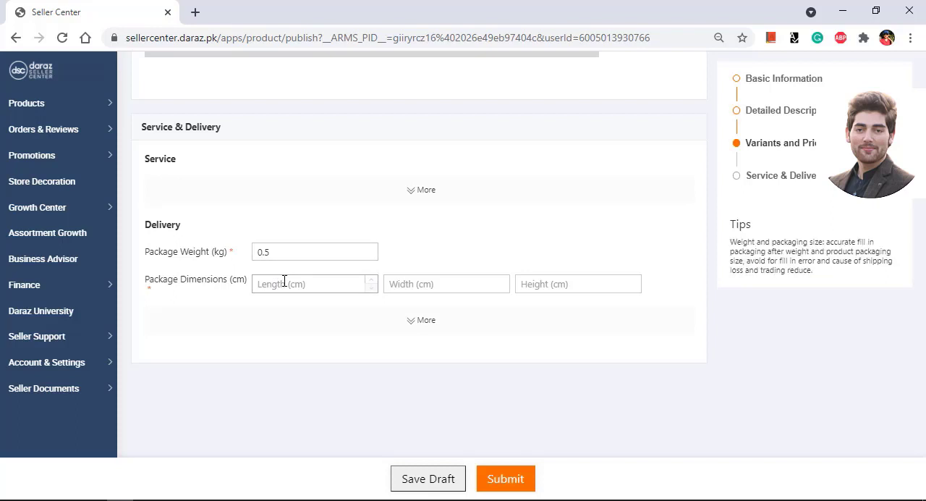
pyautogui.write('28')
pyautogui.click(399, 284)
pyautogui.write('23')
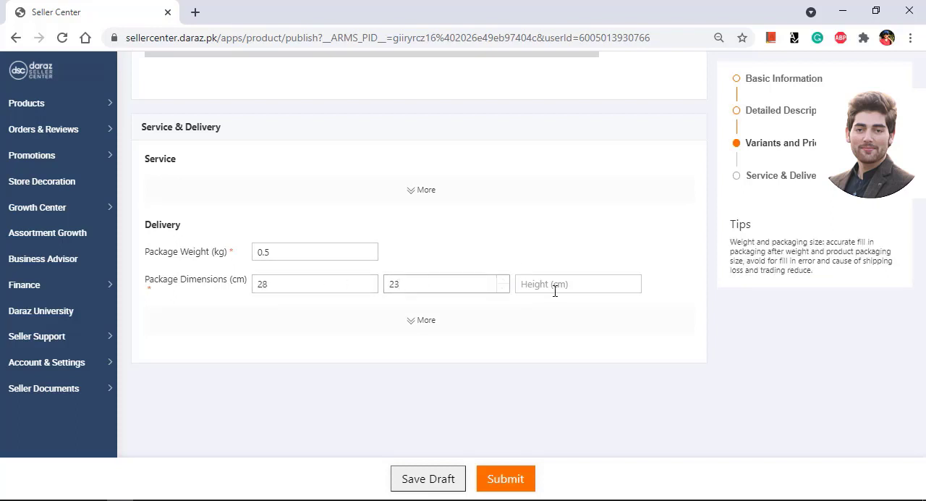
pyautogui.click(554, 290)
pyautogui.write('4')
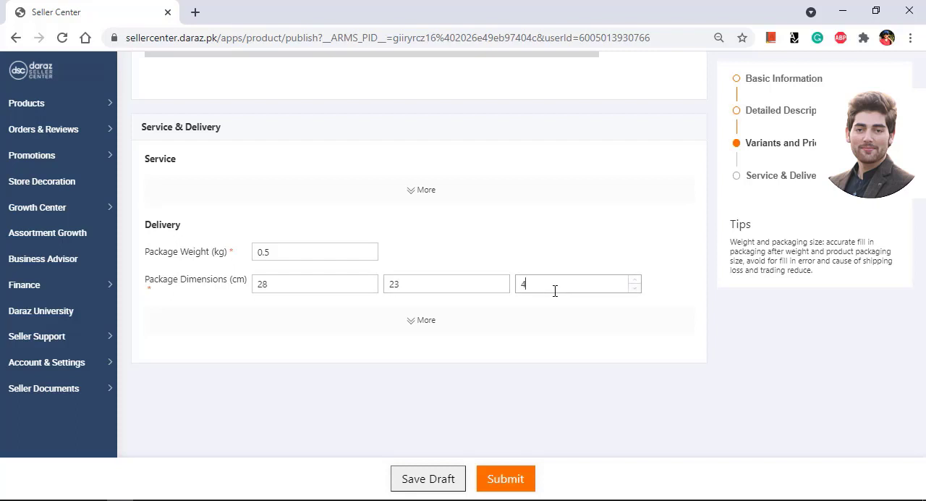
# Step: Mark Dangerous Goods as None in the additional delivery settings and submit the product listing
pyautogui.click(427, 323)
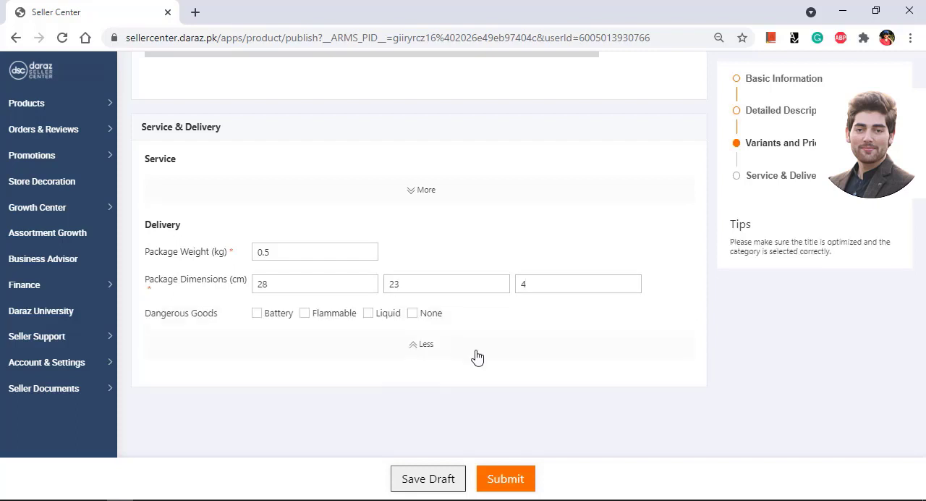
pyautogui.scroll(-1, 476, 355)
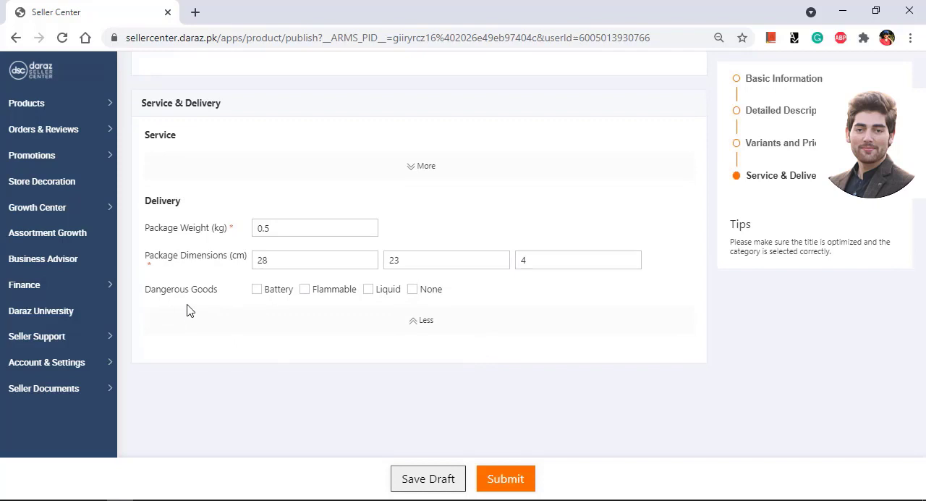
pyautogui.click(412, 288)
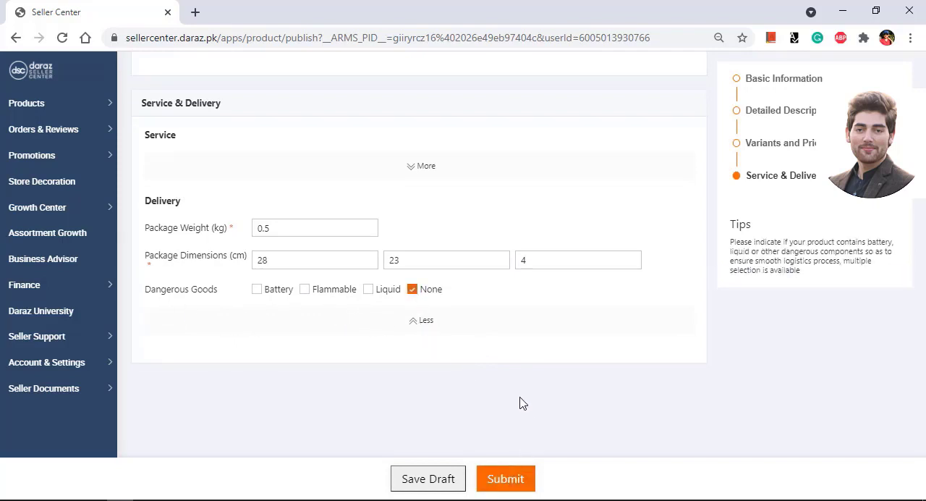
pyautogui.scroll(1, 726, 264)
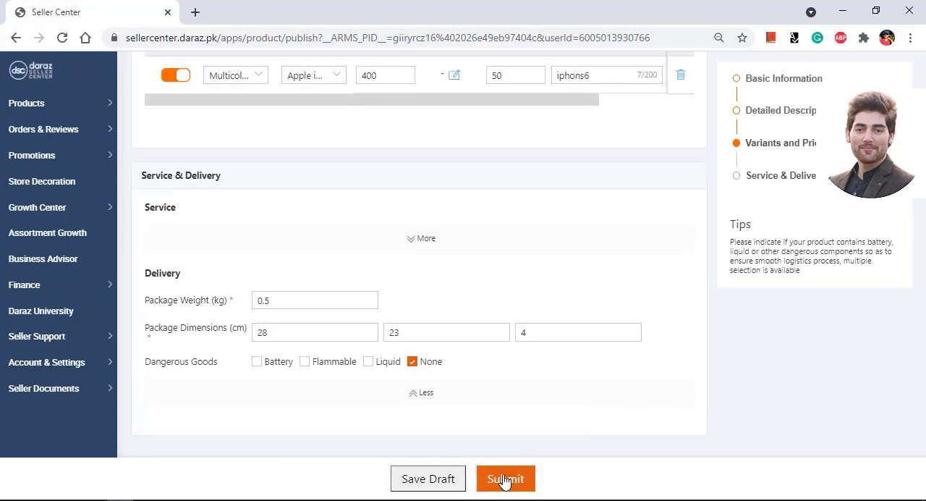
pyautogui.scroll(-1, 500, 436)
pyautogui.click(503, 479)
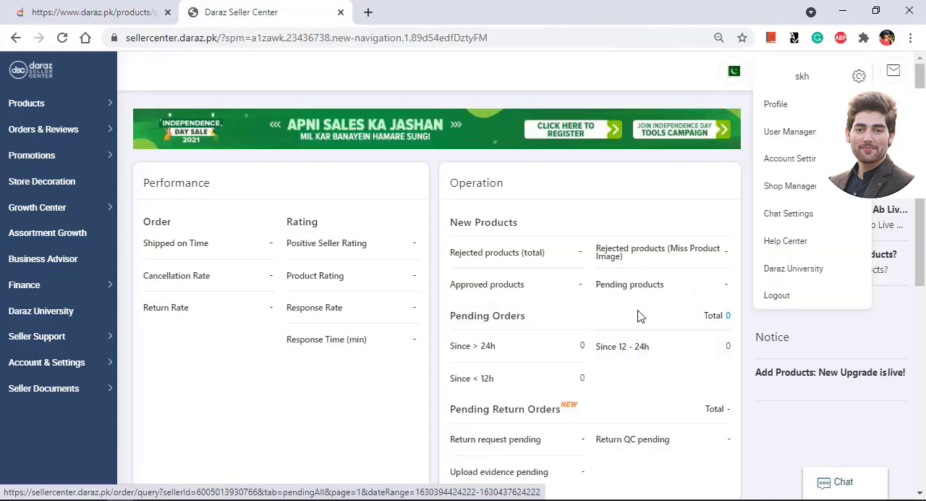
# Step: Open the seller's profile from the Seller Center home page and review the Seller Account details
pyautogui.scroll(-3, 594, 265)
pyautogui.scroll(3, 408, 335)
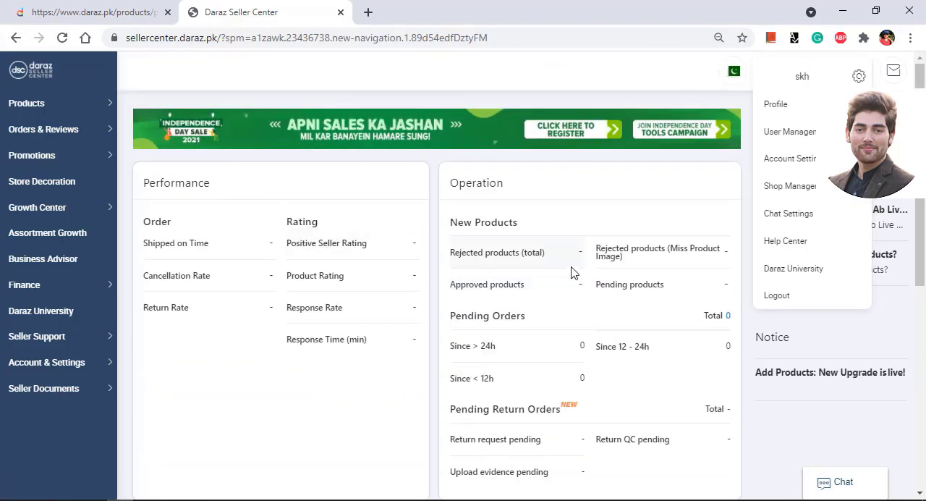
pyautogui.click(602, 178)
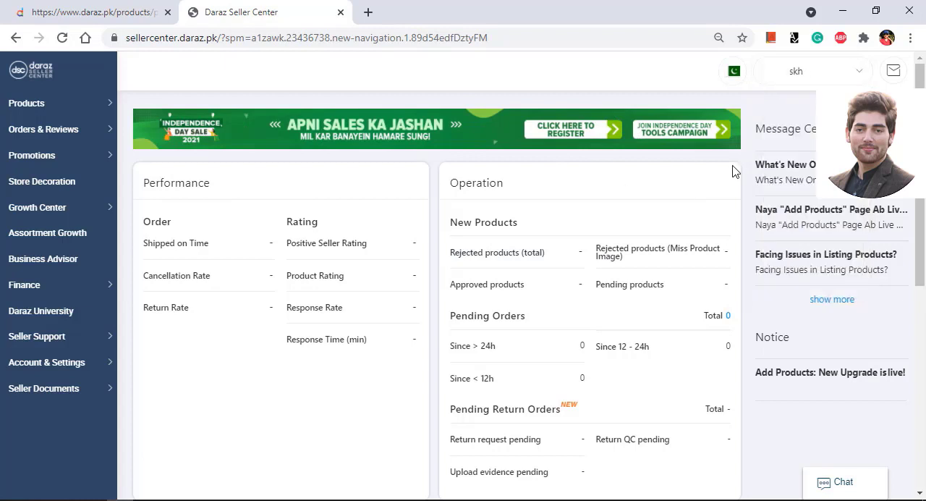
pyautogui.moveTo(856, 76)
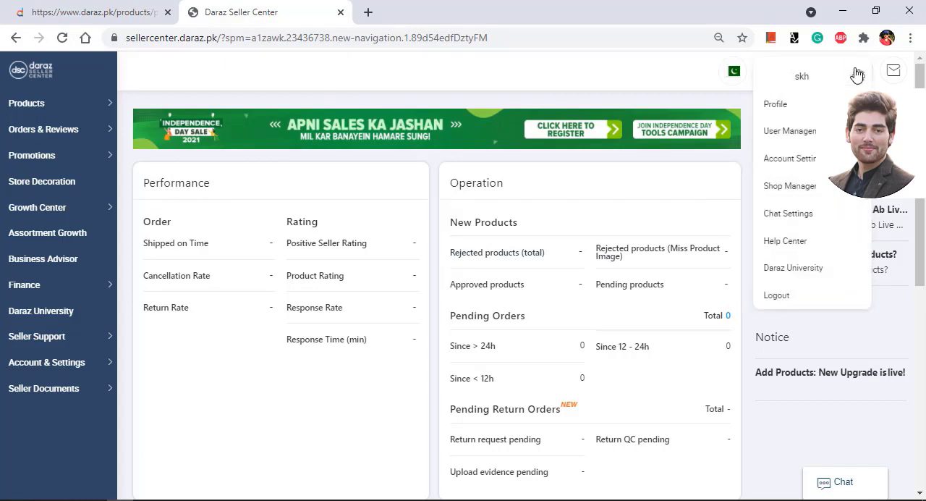
pyautogui.click(797, 112)
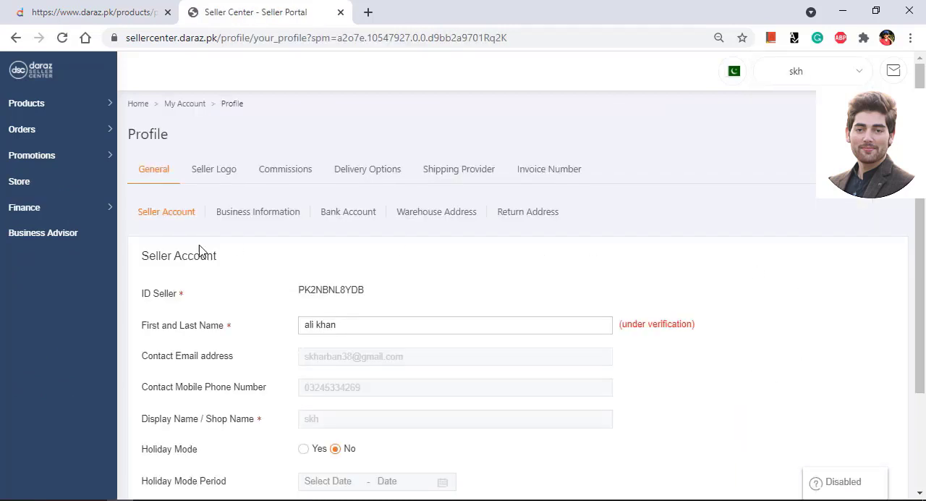
pyautogui.scroll(-2, 407, 341)
pyautogui.scroll(-1, 406, 342)
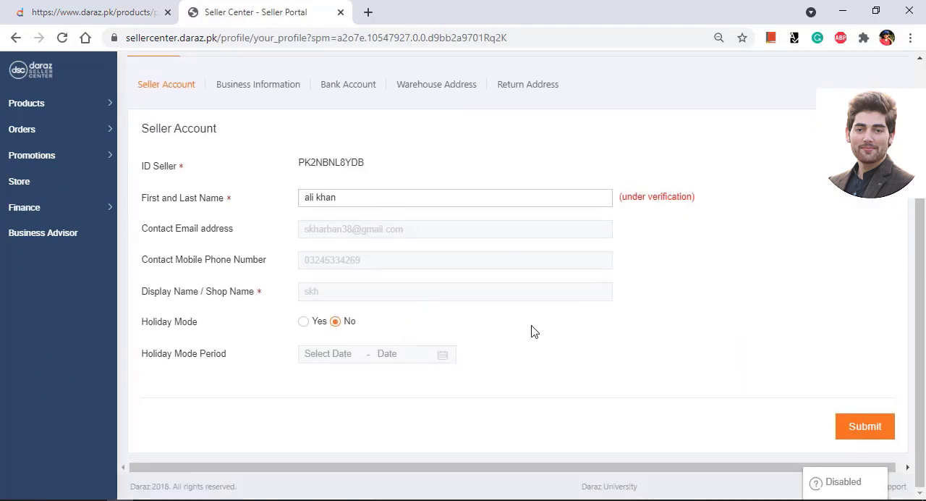
pyautogui.scroll(3, 531, 331)
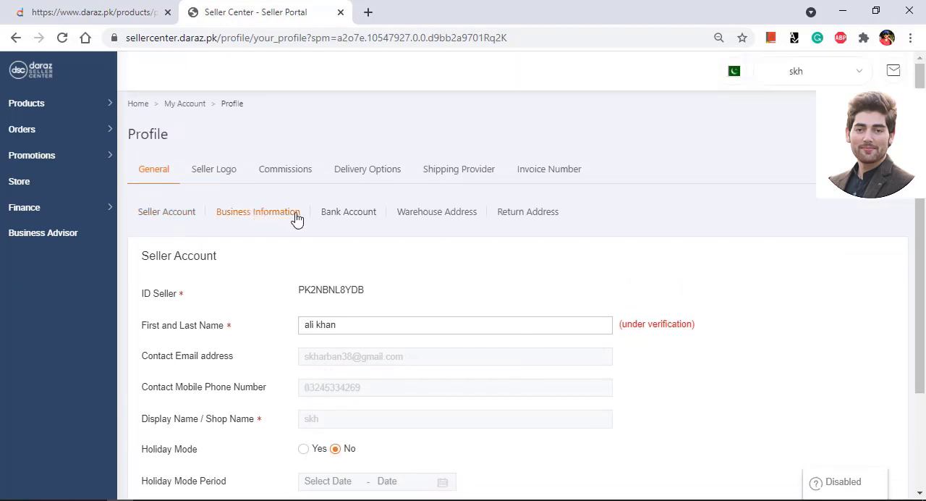
# Step: Review the Business Information and Bank Account sections of the seller profile, including their verification status
pyautogui.click(296, 218)
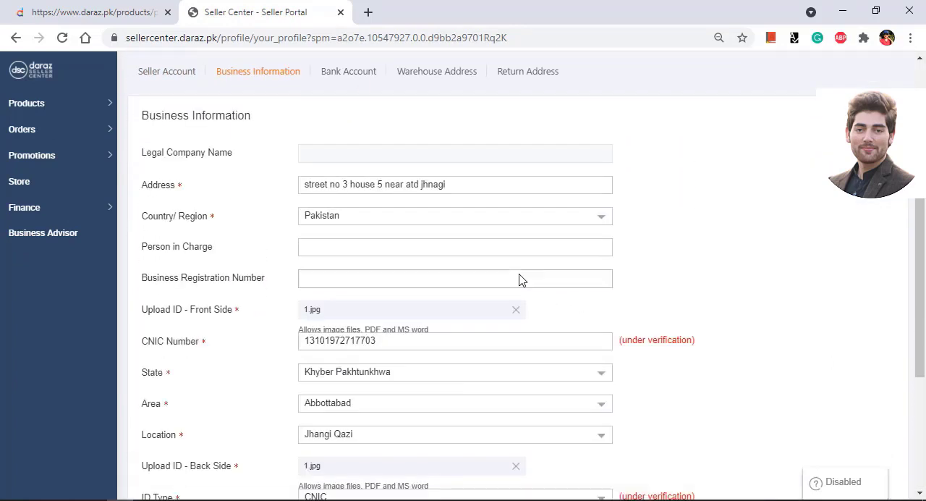
pyautogui.scroll(3, 394, 217)
pyautogui.click(345, 214)
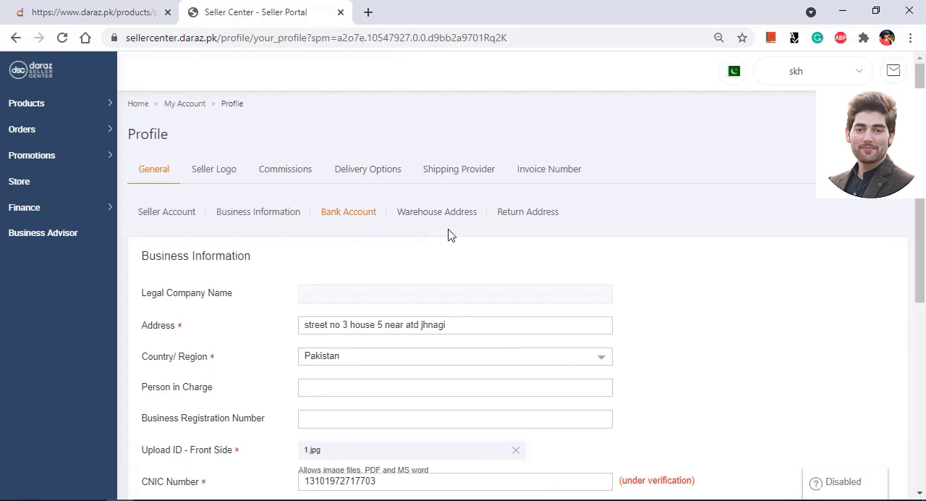
pyautogui.scroll(-2, 661, 438)
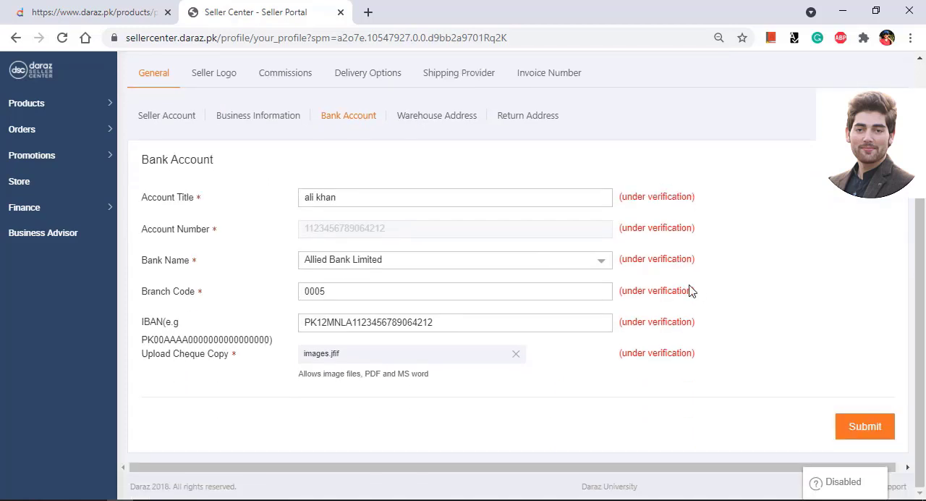
# Step: Review the Warehouse Address and Return Address sections of the seller profile
pyautogui.scroll(2, 716, 144)
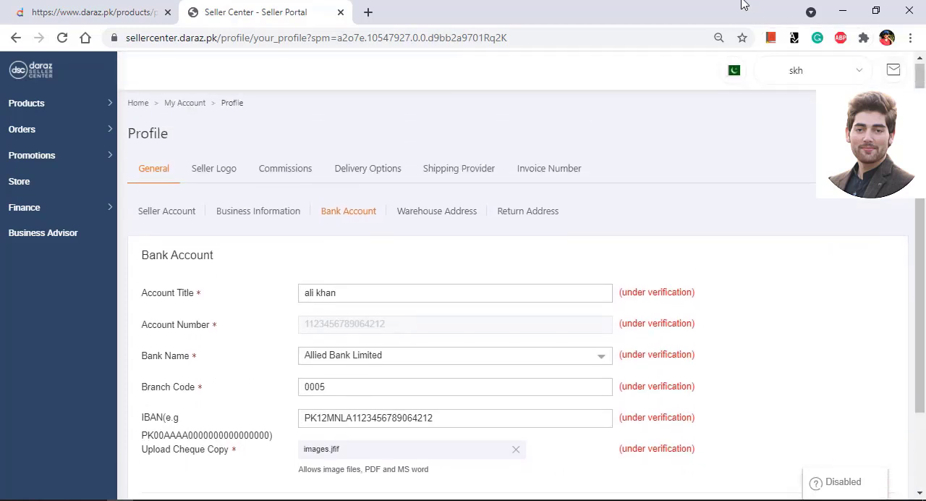
pyautogui.click(449, 221)
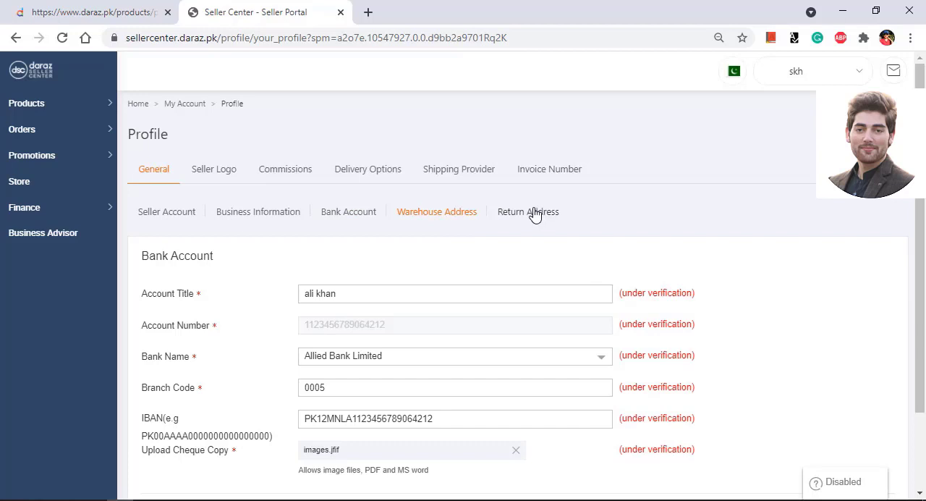
pyautogui.click(536, 213)
pyautogui.scroll(-2, 669, 254)
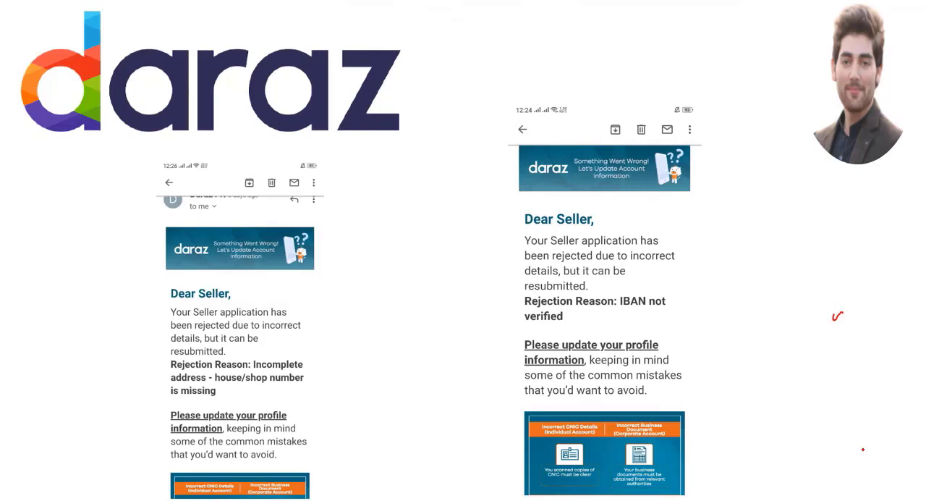
pyautogui.moveTo(687, 226)
pyautogui.mouseDown()
pyautogui.moveTo(693, 246)
pyautogui.moveTo(736, 207)
pyautogui.mouseUp()
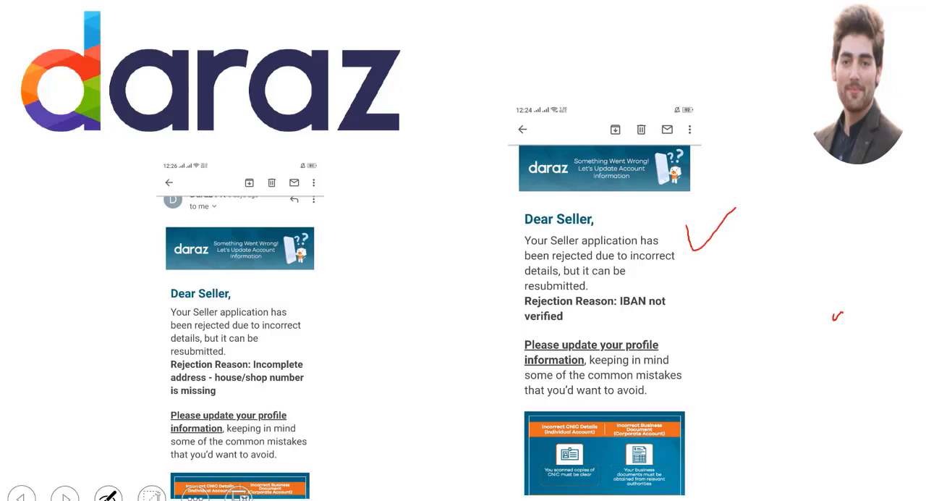
pyautogui.moveTo(633, 272)
pyautogui.mouseDown()
pyautogui.moveTo(613, 281)
pyautogui.moveTo(654, 310)
pyautogui.moveTo(619, 275)
pyautogui.mouseUp()
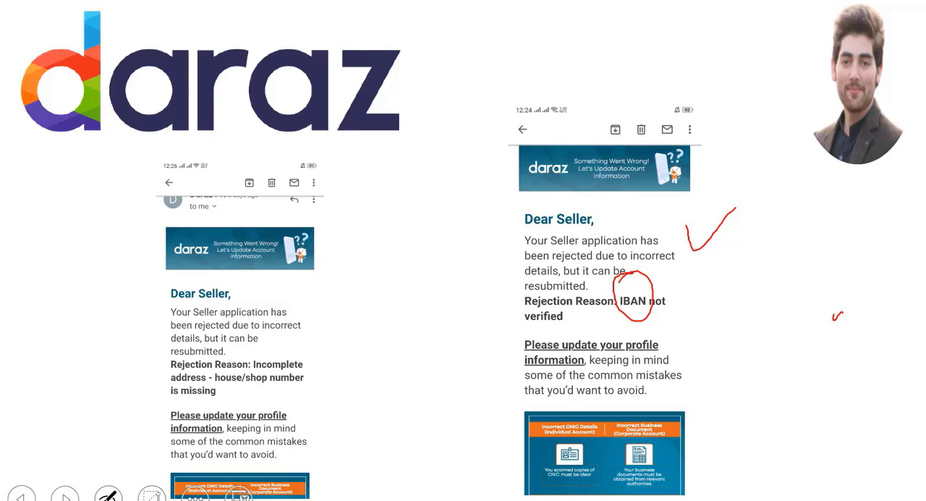
pyautogui.moveTo(684, 335)
pyautogui.mouseDown()
pyautogui.moveTo(726, 323)
pyautogui.moveTo(749, 302)
pyautogui.mouseUp()
pyautogui.moveTo(482, 193)
pyautogui.mouseDown()
pyautogui.moveTo(445, 317)
pyautogui.moveTo(738, 371)
pyautogui.moveTo(543, 139)
pyautogui.moveTo(463, 248)
pyautogui.mouseUp()
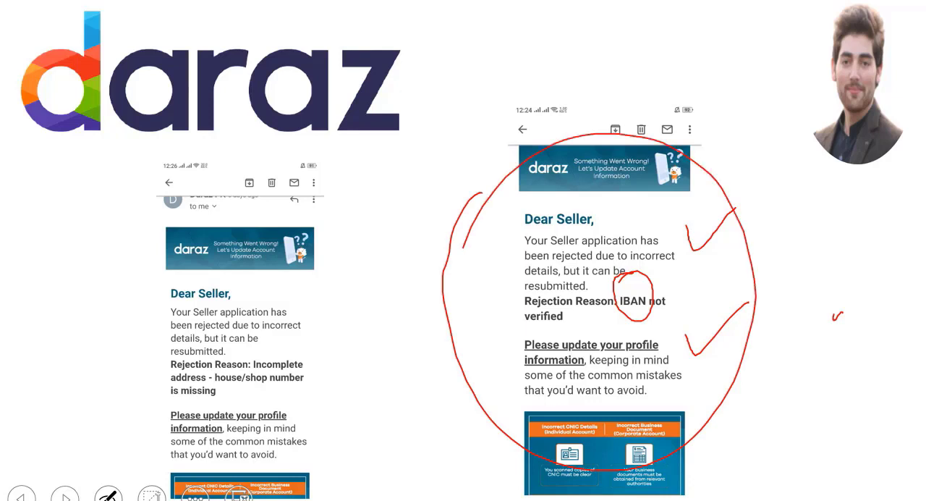
pyautogui.moveTo(226, 388)
pyautogui.mouseDown()
pyautogui.moveTo(263, 371)
pyautogui.moveTo(291, 399)
pyautogui.moveTo(355, 297)
pyautogui.mouseUp()
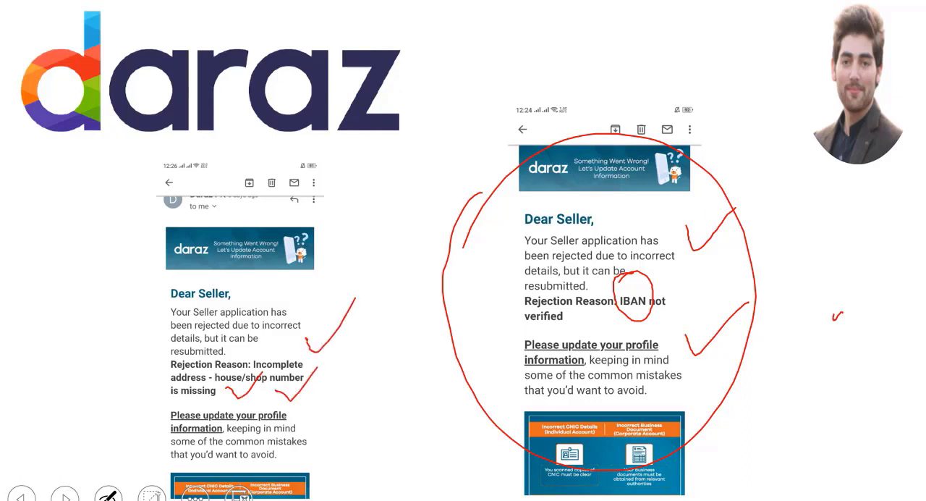
pyautogui.moveTo(194, 229)
pyautogui.mouseDown()
pyautogui.moveTo(181, 231)
pyautogui.moveTo(149, 444)
pyautogui.moveTo(322, 247)
pyautogui.moveTo(136, 262)
pyautogui.mouseUp()
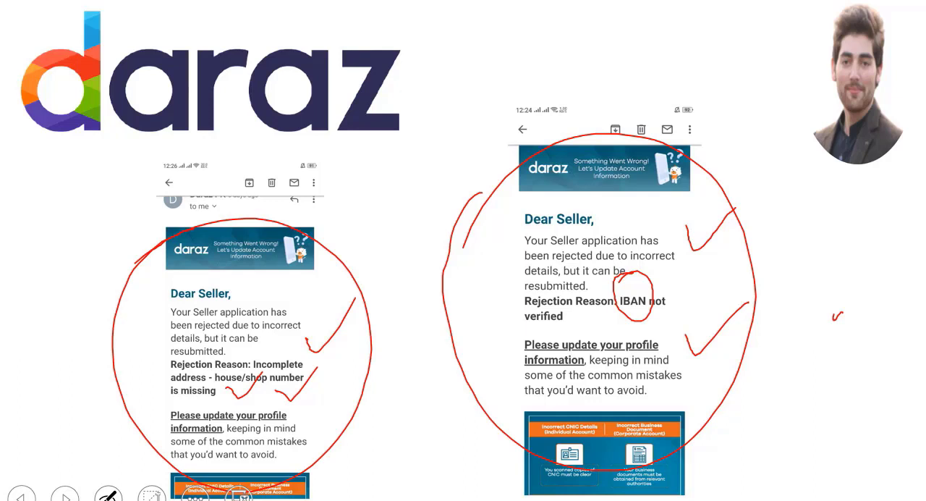
pyautogui.click(146, 247)
pyautogui.press('Right')
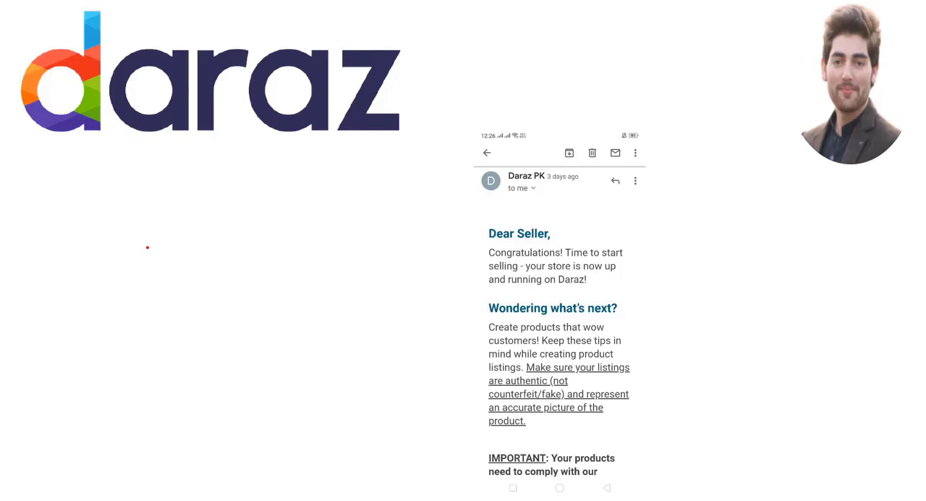
pyautogui.moveTo(591, 213)
pyautogui.mouseDown()
pyautogui.moveTo(599, 226)
pyautogui.moveTo(664, 177)
pyautogui.mouseUp()
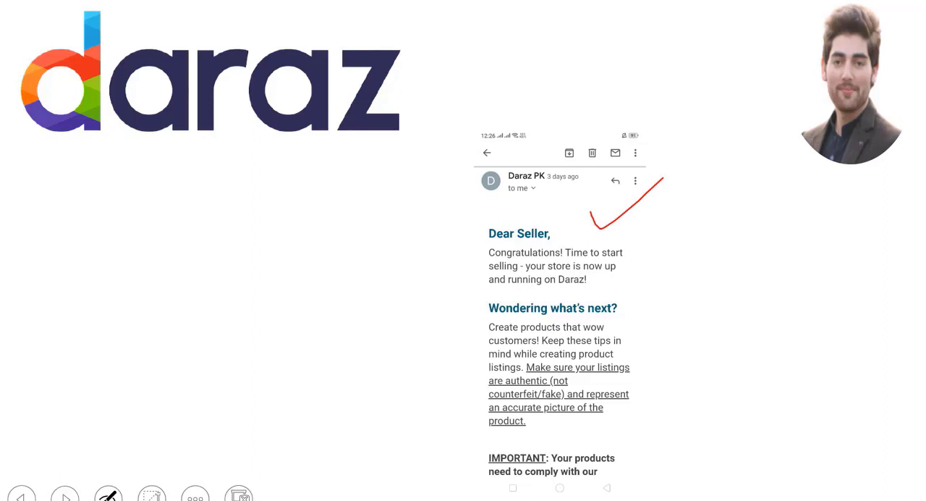
pyautogui.moveTo(621, 280); pyautogui.dragTo(716, 224)
pyautogui.moveTo(538, 104)
pyautogui.mouseDown()
pyautogui.moveTo(527, 106)
pyautogui.moveTo(470, 434)
pyautogui.moveTo(796, 197)
pyautogui.moveTo(469, 136)
pyautogui.mouseUp()
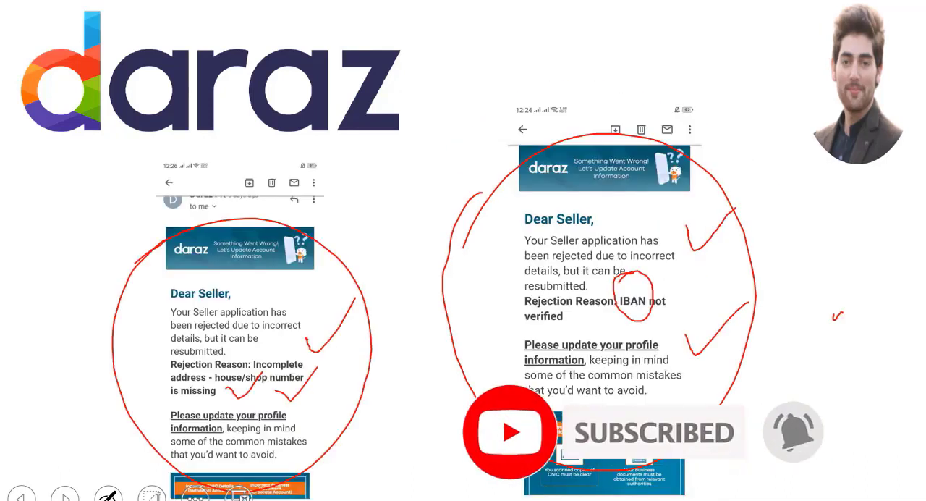
pyautogui.moveTo(377, 187); pyautogui.dragTo(506, 102)
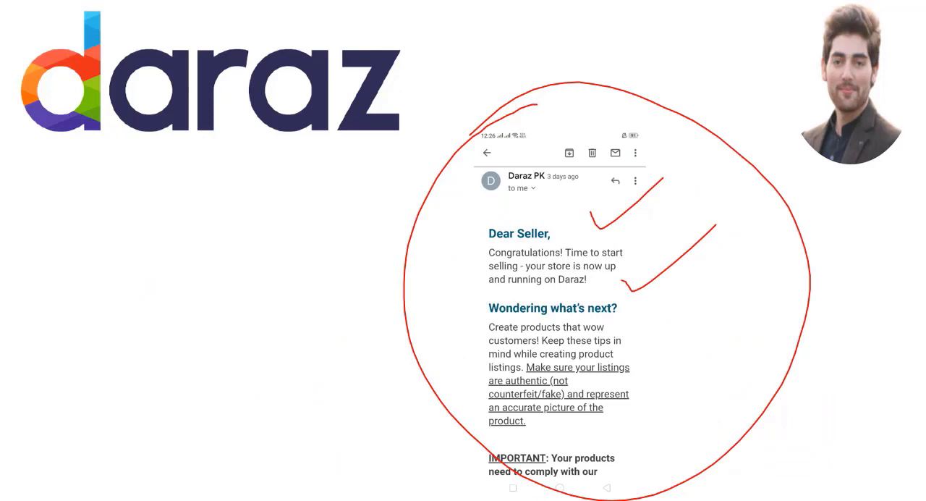
pyautogui.moveTo(113, 278)
pyautogui.mouseDown()
pyautogui.moveTo(110, 290)
pyautogui.moveTo(128, 293)
pyautogui.moveTo(145, 264)
pyautogui.moveTo(195, 254)
pyautogui.mouseUp()
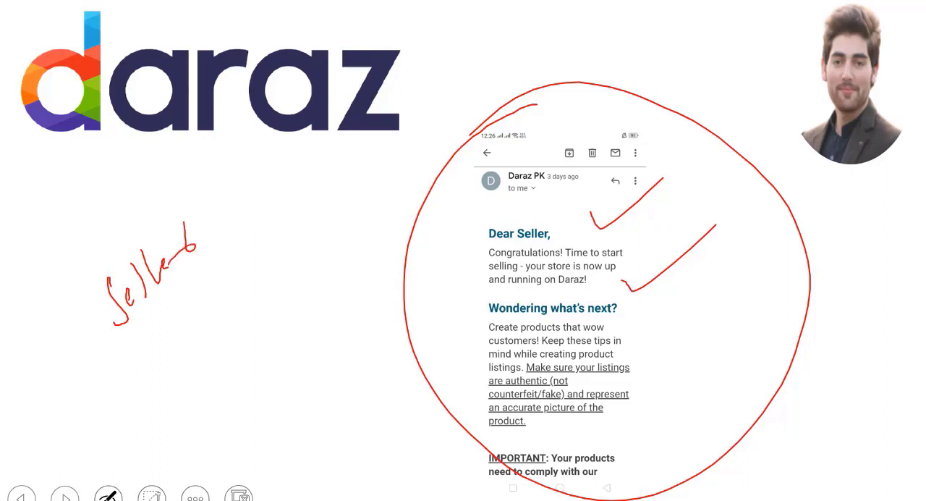
pyautogui.moveTo(116, 360); pyautogui.dragTo(201, 249)
pyautogui.moveTo(125, 380); pyautogui.dragTo(212, 260)
pyautogui.moveTo(75, 365)
pyautogui.mouseDown()
pyautogui.moveTo(40, 403)
pyautogui.moveTo(71, 339)
pyautogui.moveTo(88, 334)
pyautogui.moveTo(88, 383)
pyautogui.mouseUp()
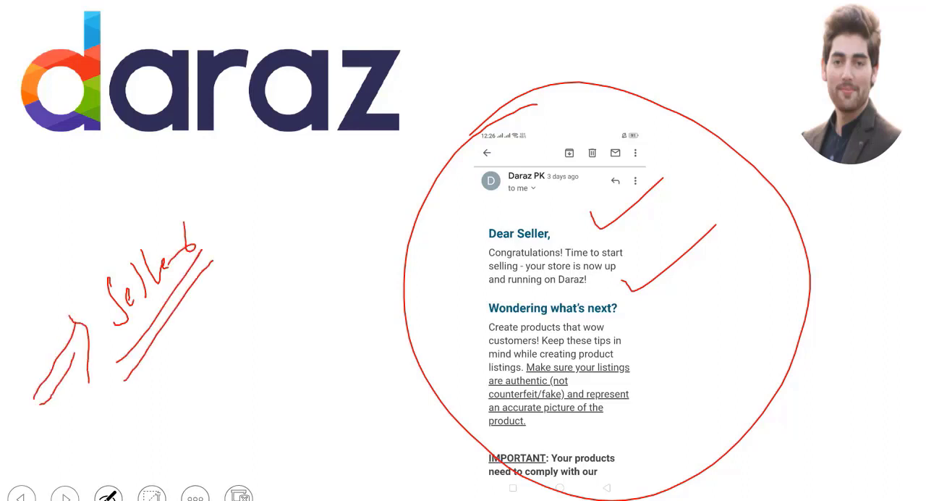